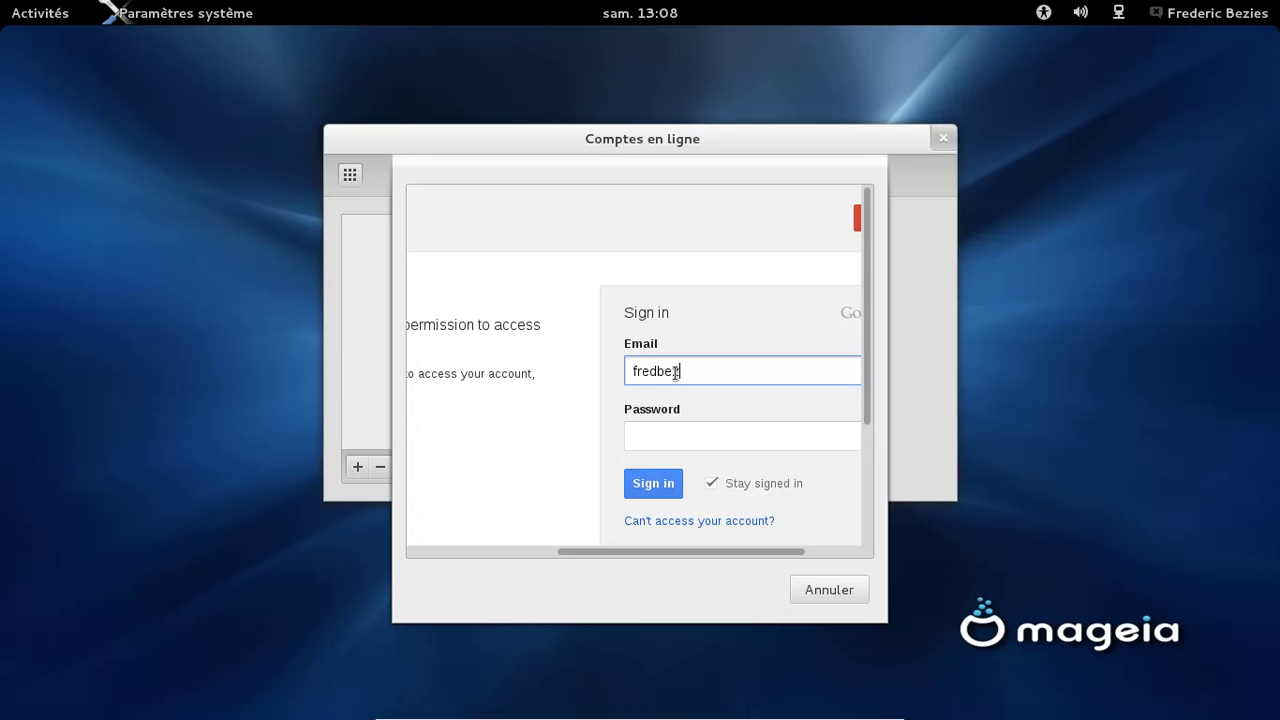
Sign in with the Google account's e-mail and password, then grant GNOME access to the account
{"action": "key", "text": "Tab"}
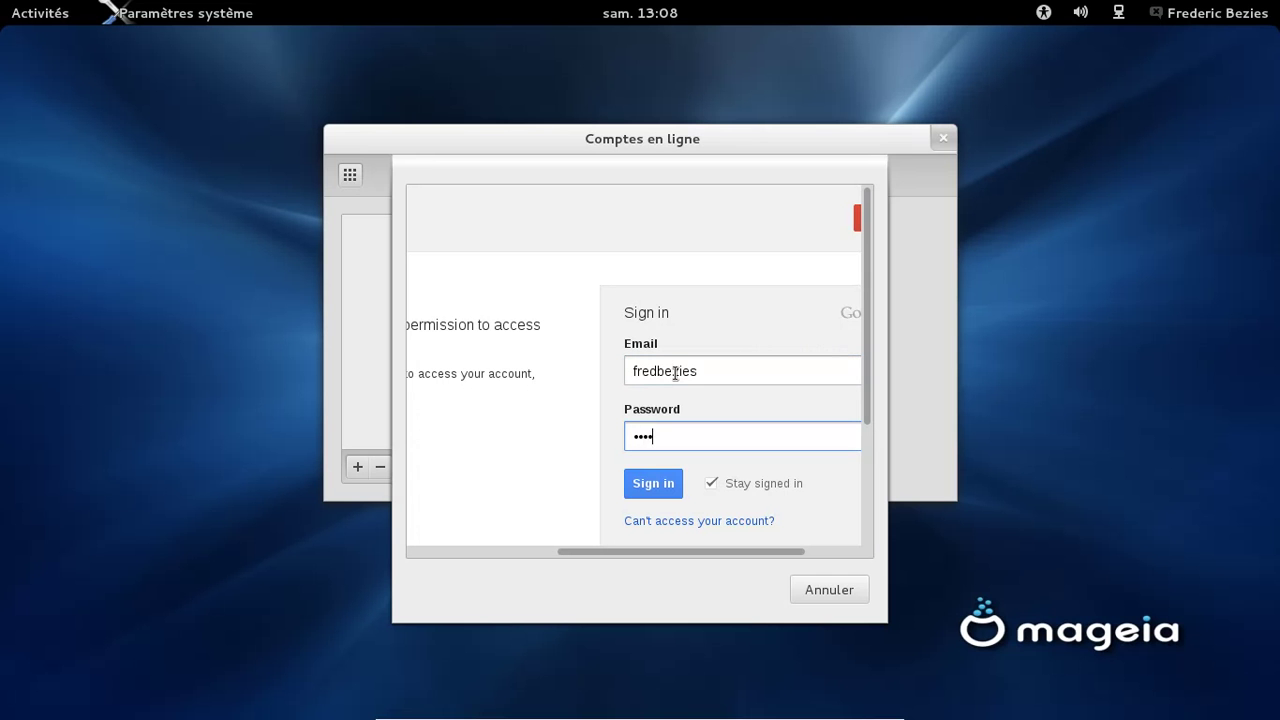
{"action": "key", "text": "BackSpace"}
{"action": "key", "text": "BackSpace"}
{"action": "key", "text": "BackSpace"}
{"action": "key", "text": "BackSpace"}
{"action": "key", "text": "BackSpace"}
{"action": "key", "text": "BackSpace"}
{"action": "key", "text": "BackSpace"}
{"action": "key", "text": "BackSpace"}
{"action": "key", "text": "Return"}
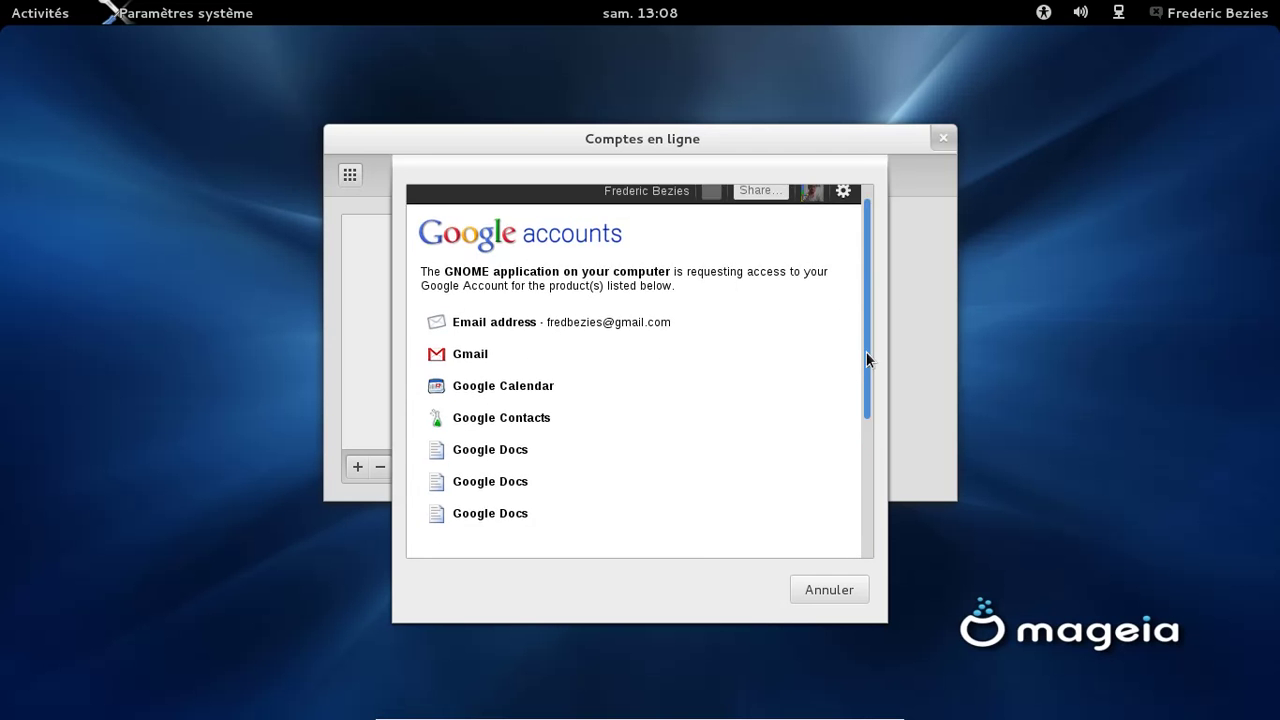
{"action": "left_click_drag", "start_coordinate": [866, 351], "coordinate": [865, 522]}
{"action": "left_click", "coordinate": [480, 470]}
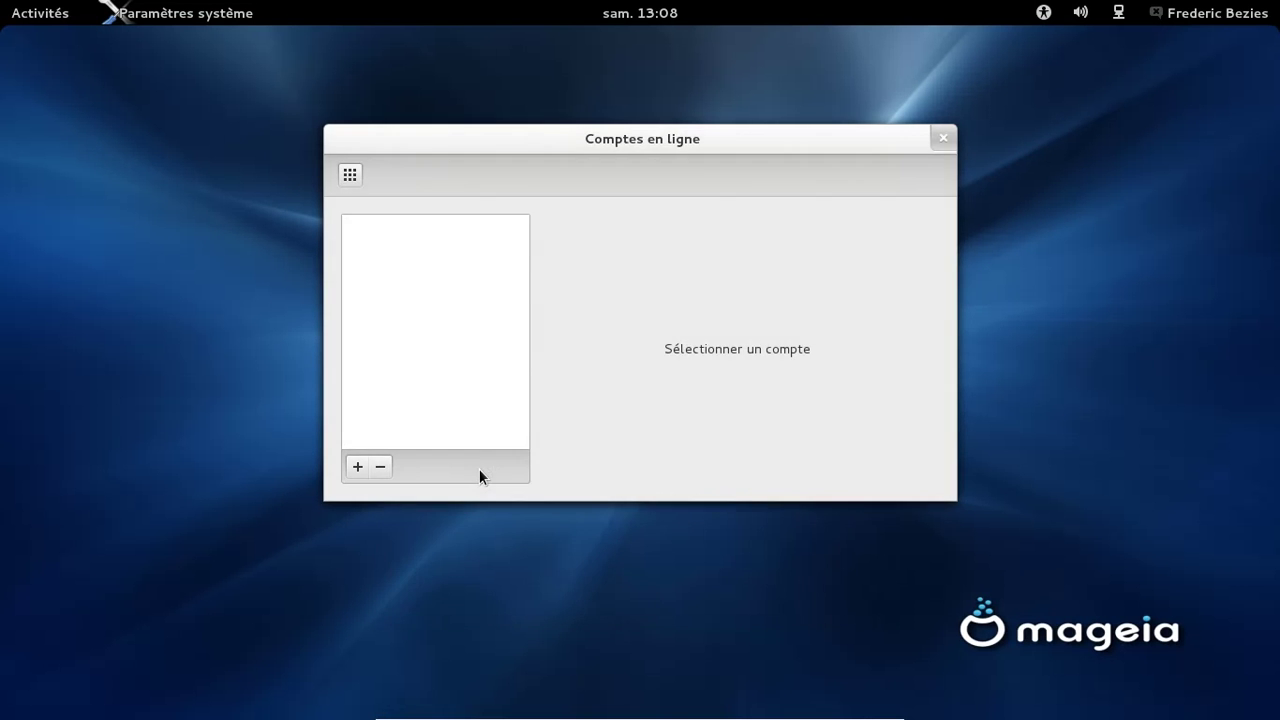
Launch Terminal from the Activities search and run 'dmesg | tail'
{"action": "left_click", "coordinate": [38, 12]}
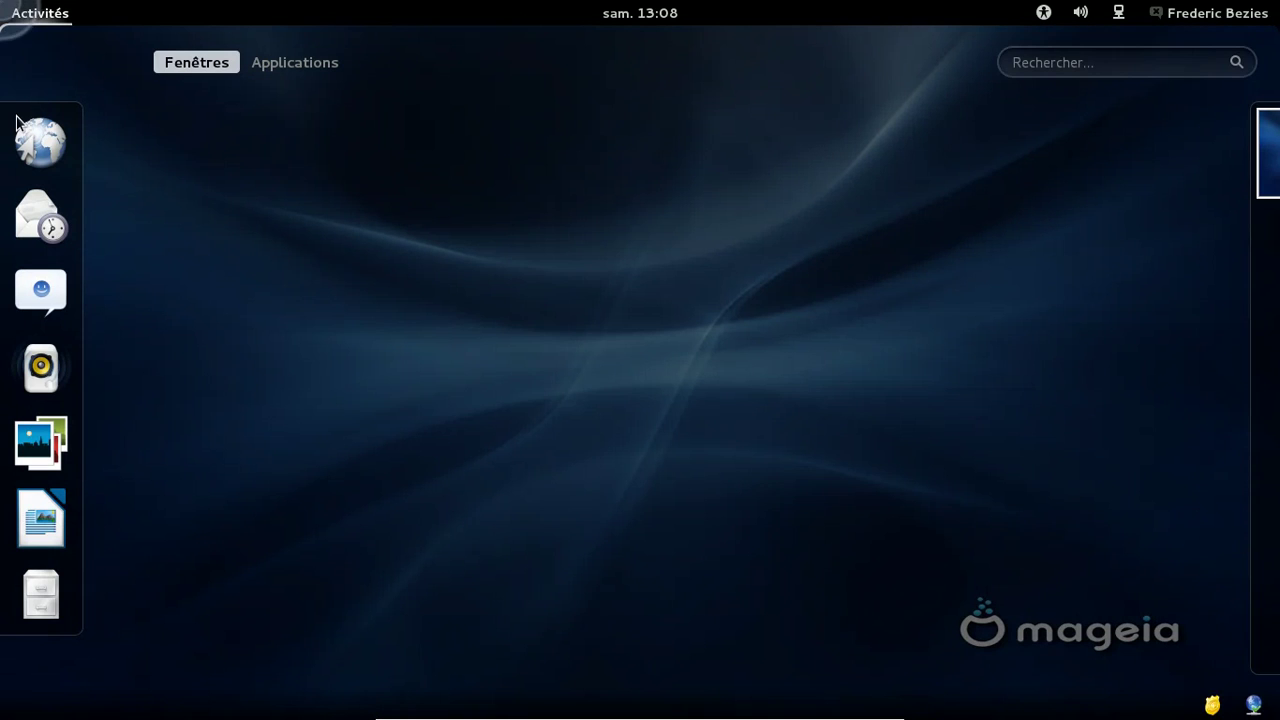
{"action": "left_click", "coordinate": [1030, 70]}
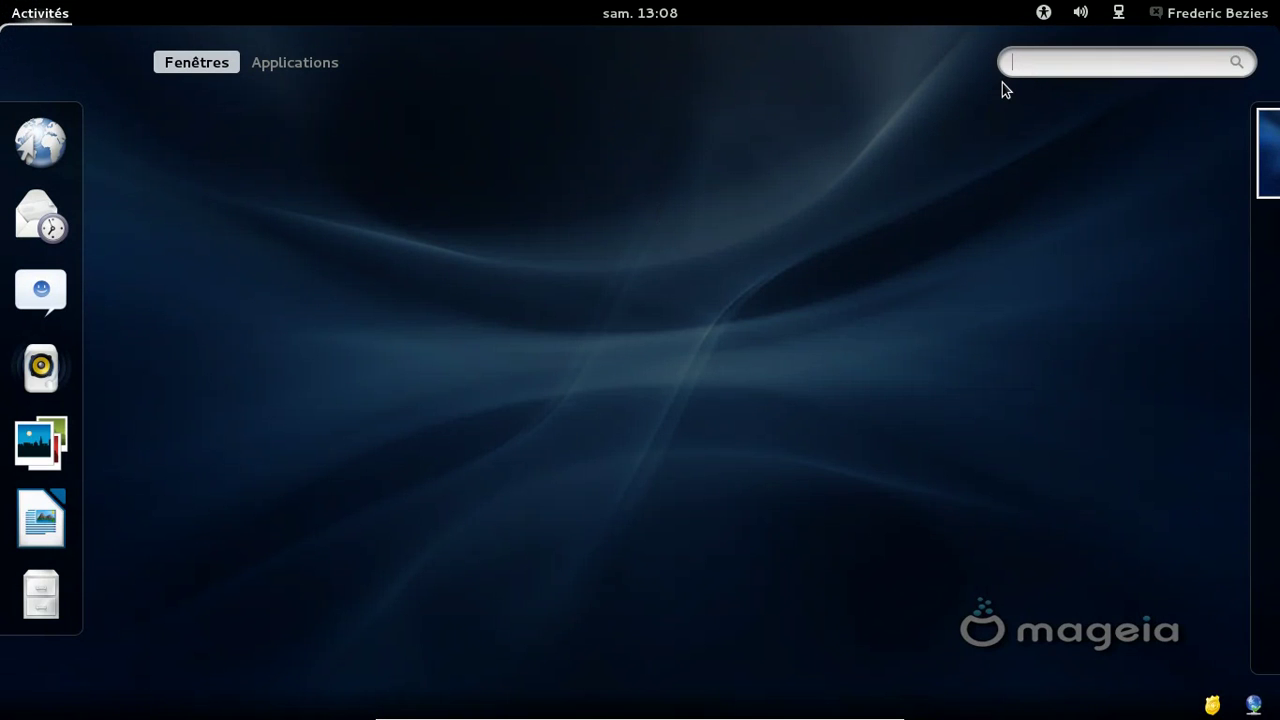
{"action": "type", "text": "terminal"}
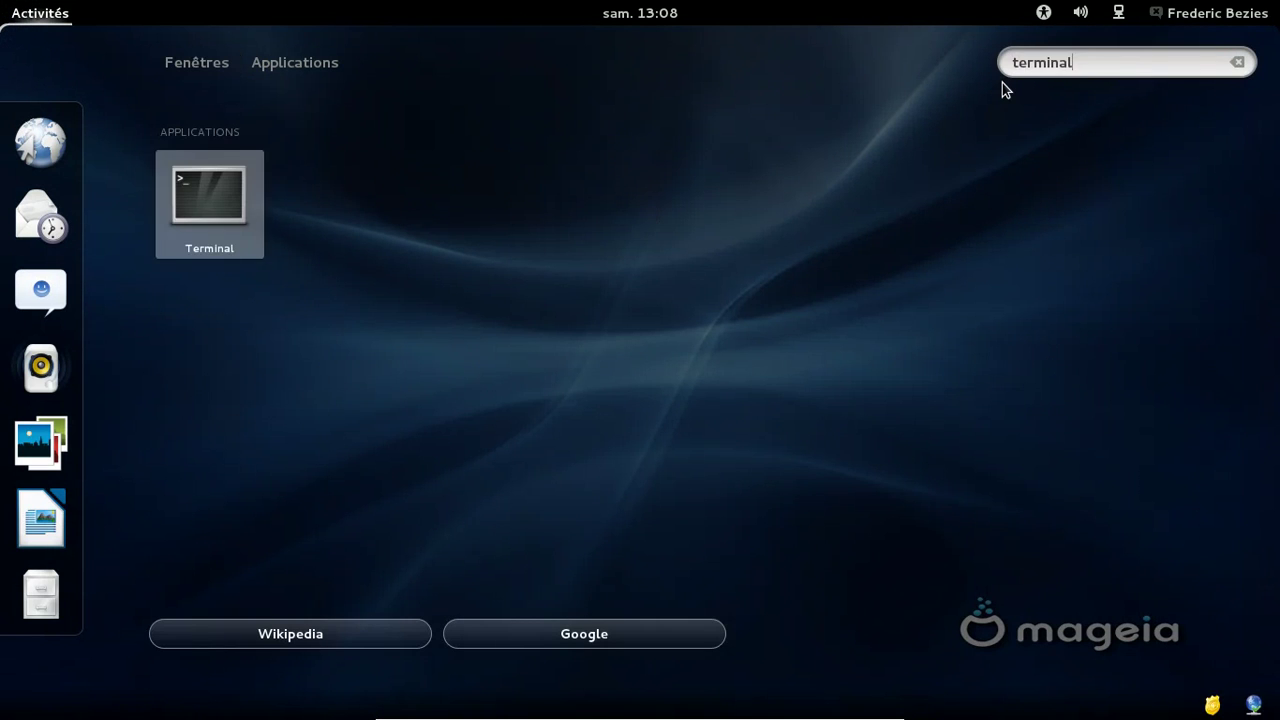
{"action": "key", "text": "Return"}
{"action": "type", "text": "dmes"}
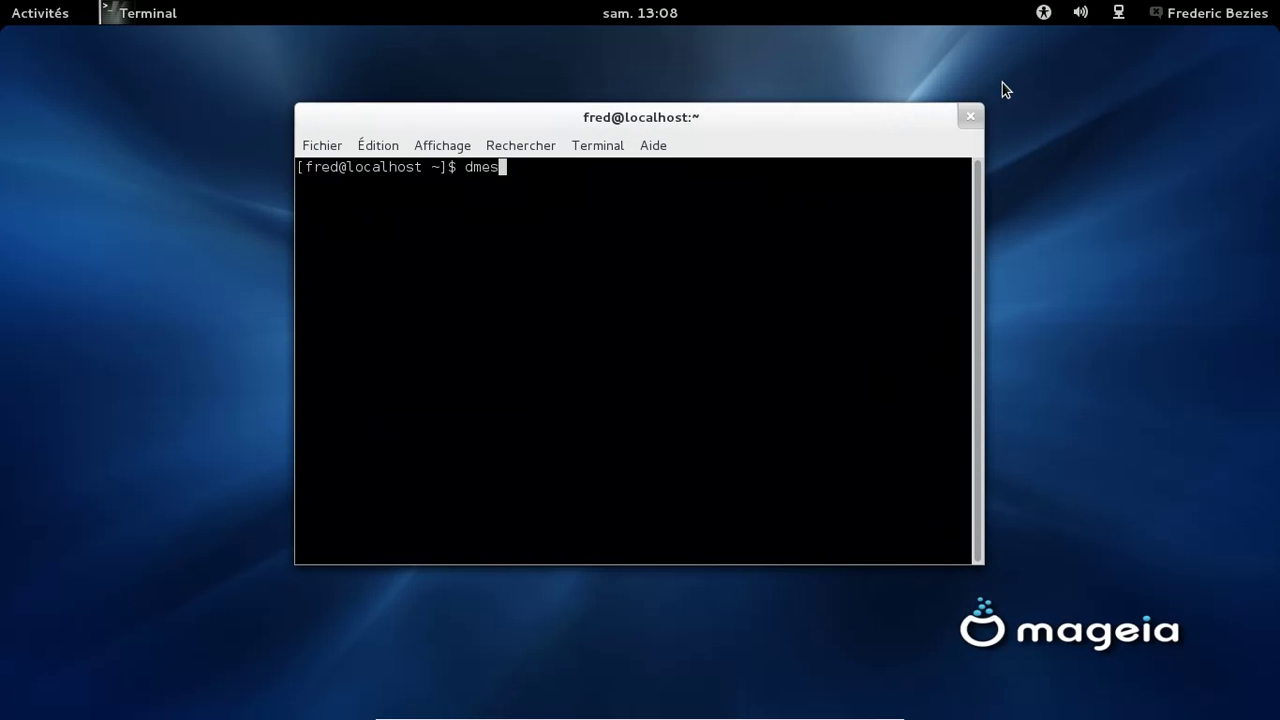
{"action": "type", "text": "g | tail"}
{"action": "key", "text": "Return"}
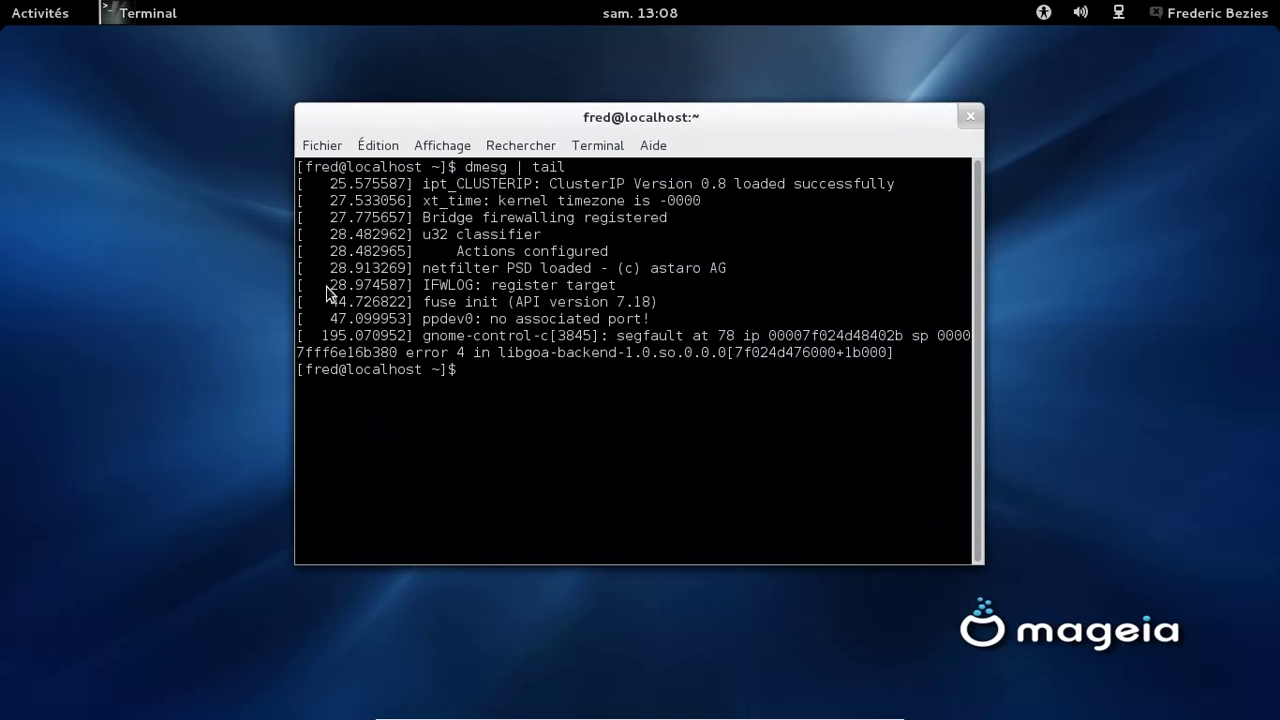
Close the terminal and launch the Web browser from the dash
{"action": "left_click", "coordinate": [970, 116]}
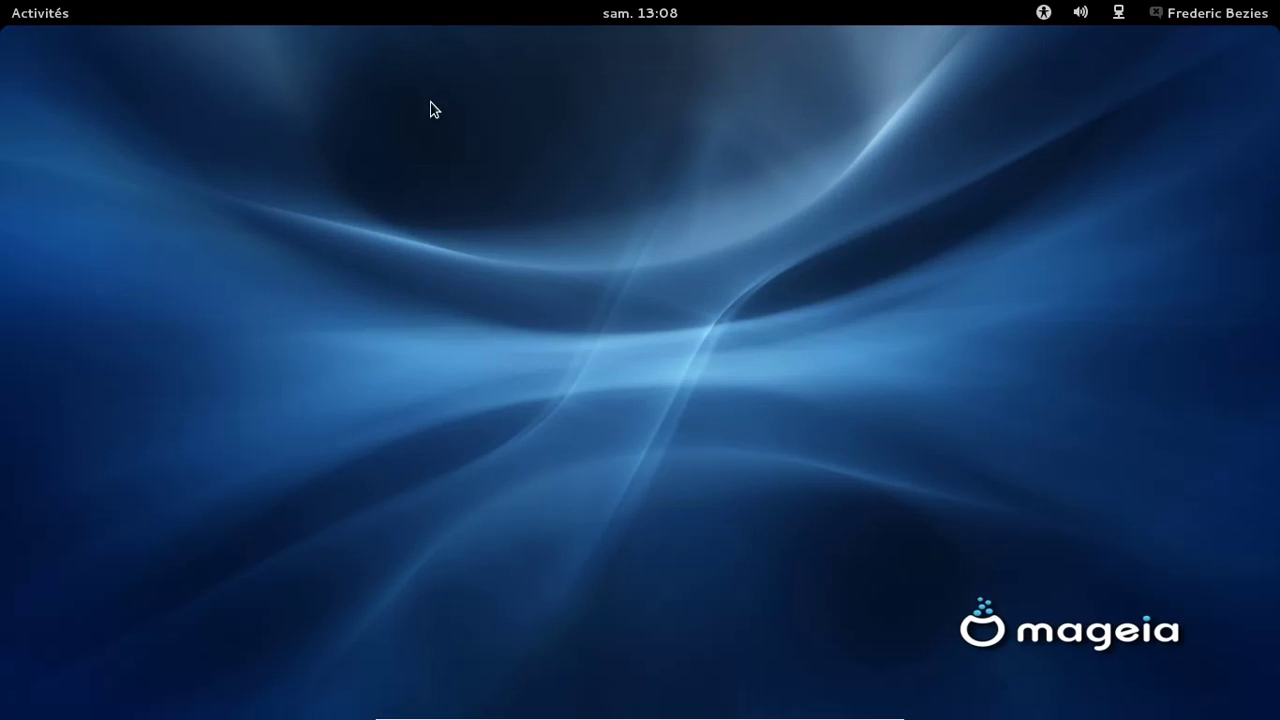
{"action": "mouse_move", "coordinate": [13, 24]}
{"action": "left_click", "coordinate": [40, 140]}
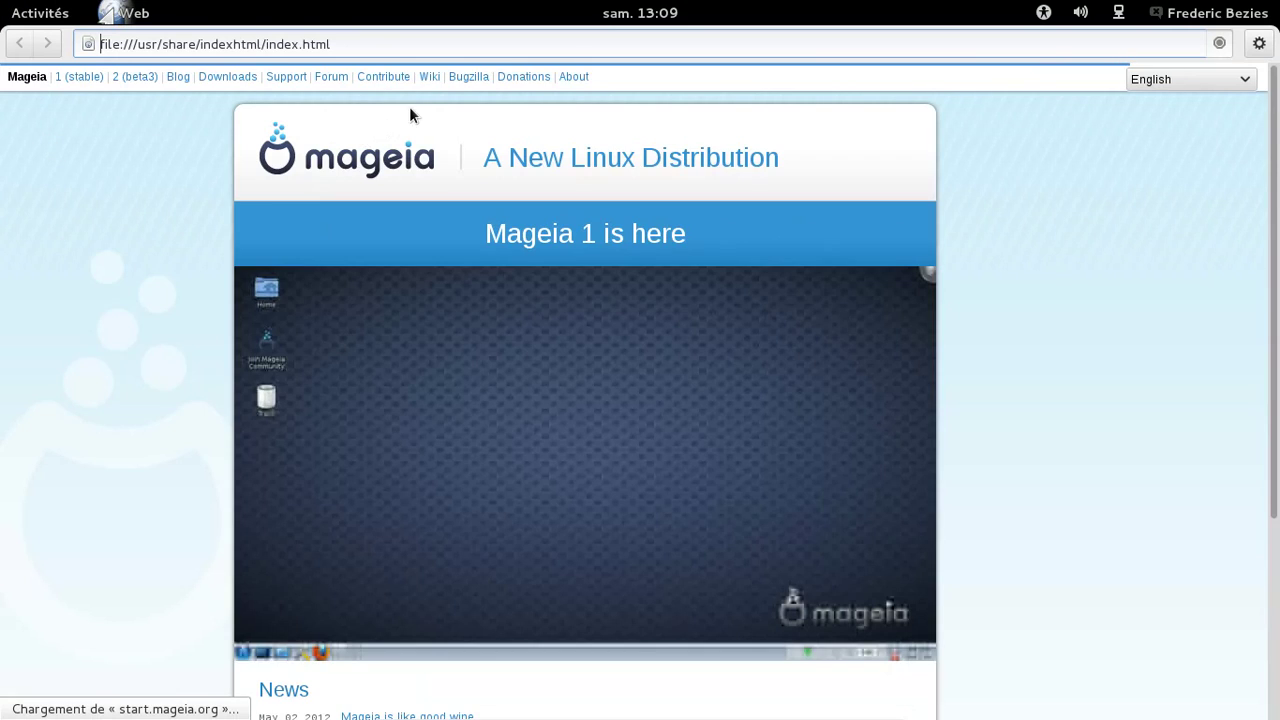
Look up bug 5756 through Mageia Bugzilla's Quick Search
{"action": "left_click", "coordinate": [466, 84]}
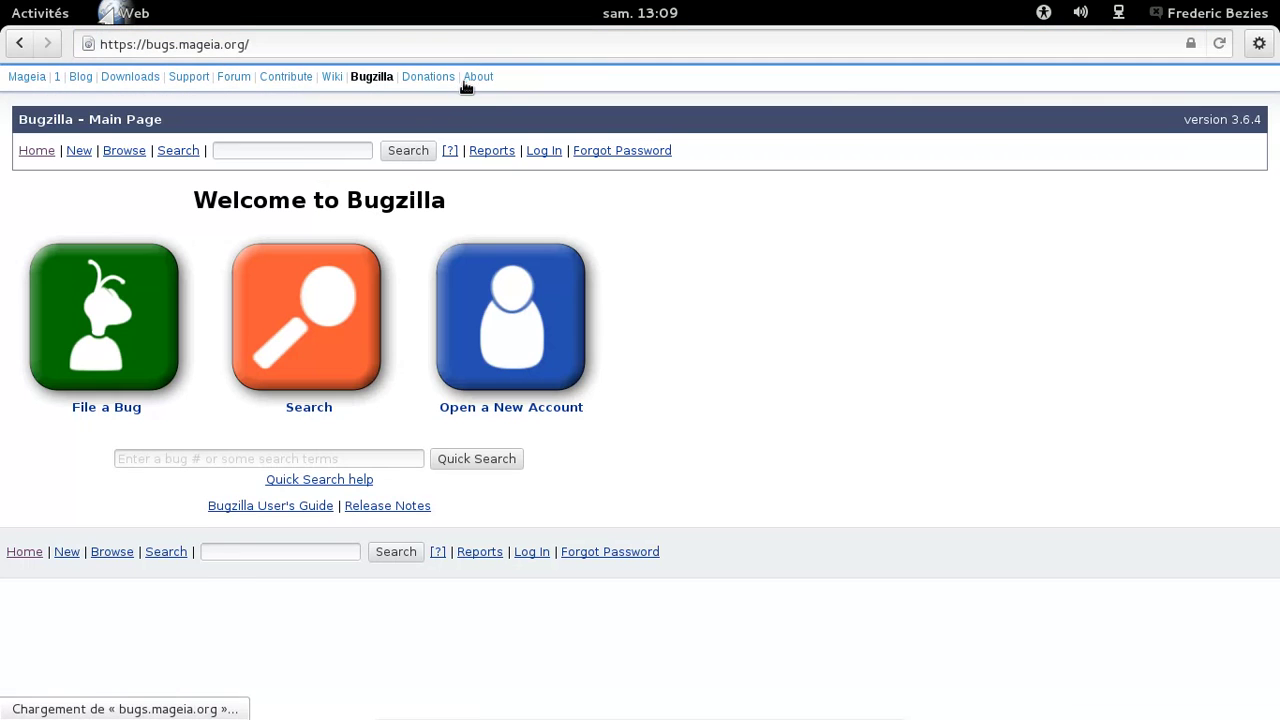
{"action": "left_click", "coordinate": [313, 152]}
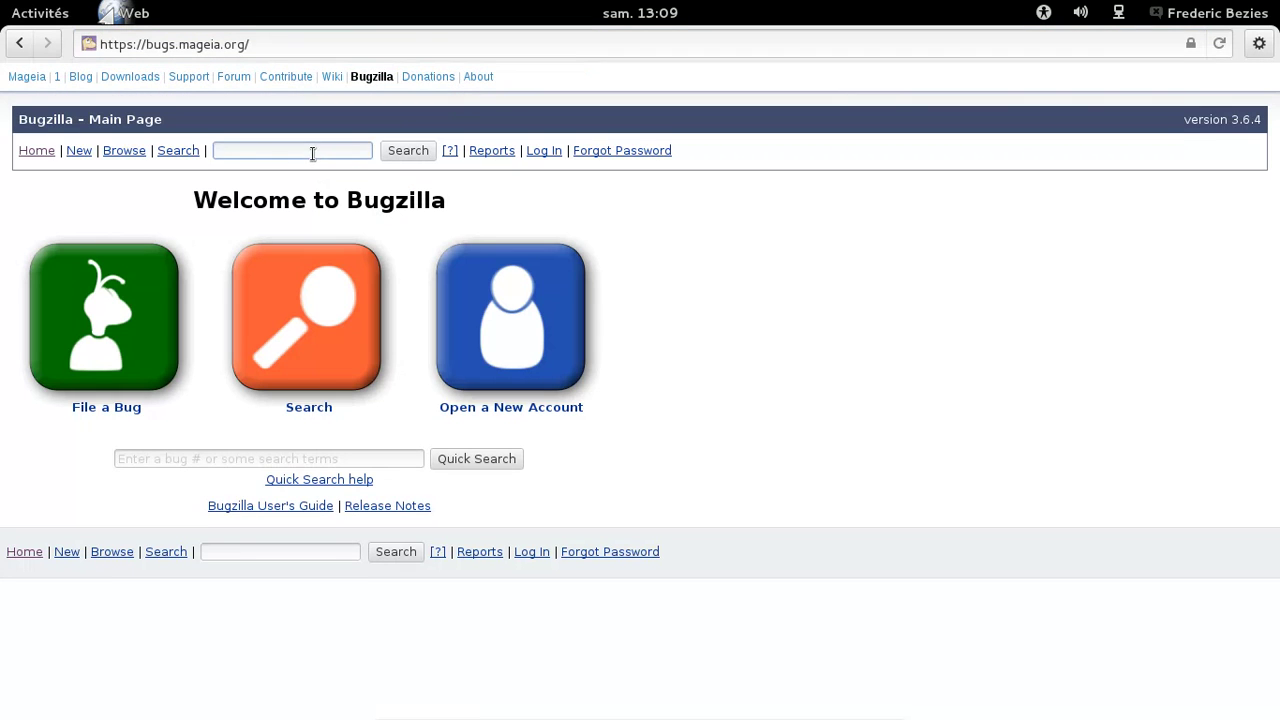
{"action": "left_click", "coordinate": [217, 455]}
{"action": "type", "text": "5756"}
{"action": "key", "text": "Return"}
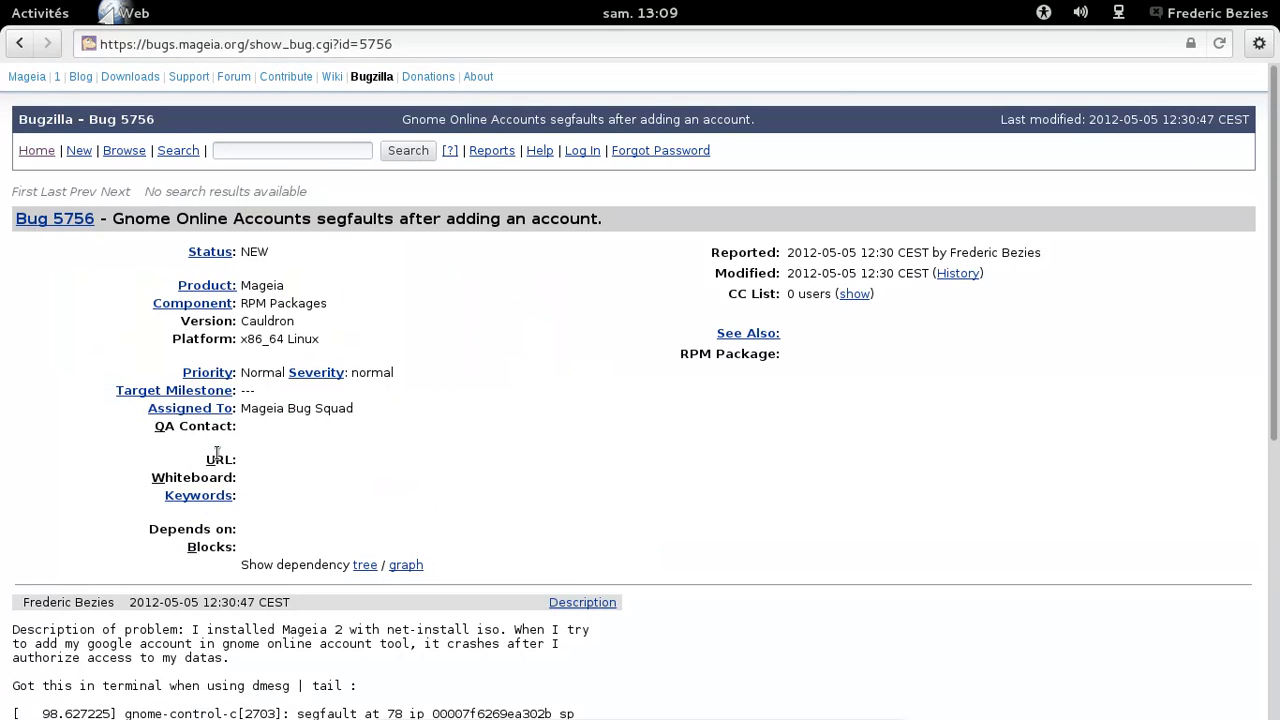
Read through the bug 5756 report, then quit the browser with Ctrl+Q
{"action": "scroll", "coordinate": [585, 360], "scroll_direction": "down", "scroll_amount": 5}
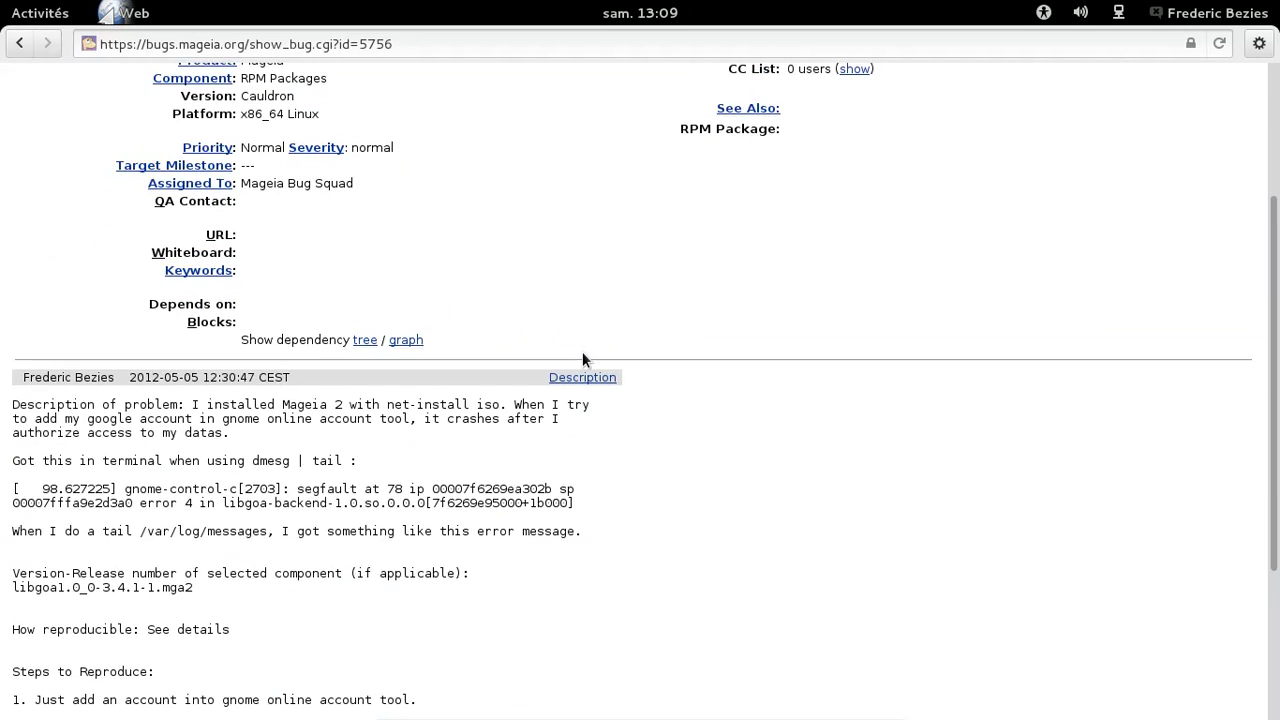
{"action": "scroll", "coordinate": [585, 360], "scroll_direction": "up", "scroll_amount": 3}
{"action": "scroll", "coordinate": [584, 360], "scroll_direction": "up", "scroll_amount": 1}
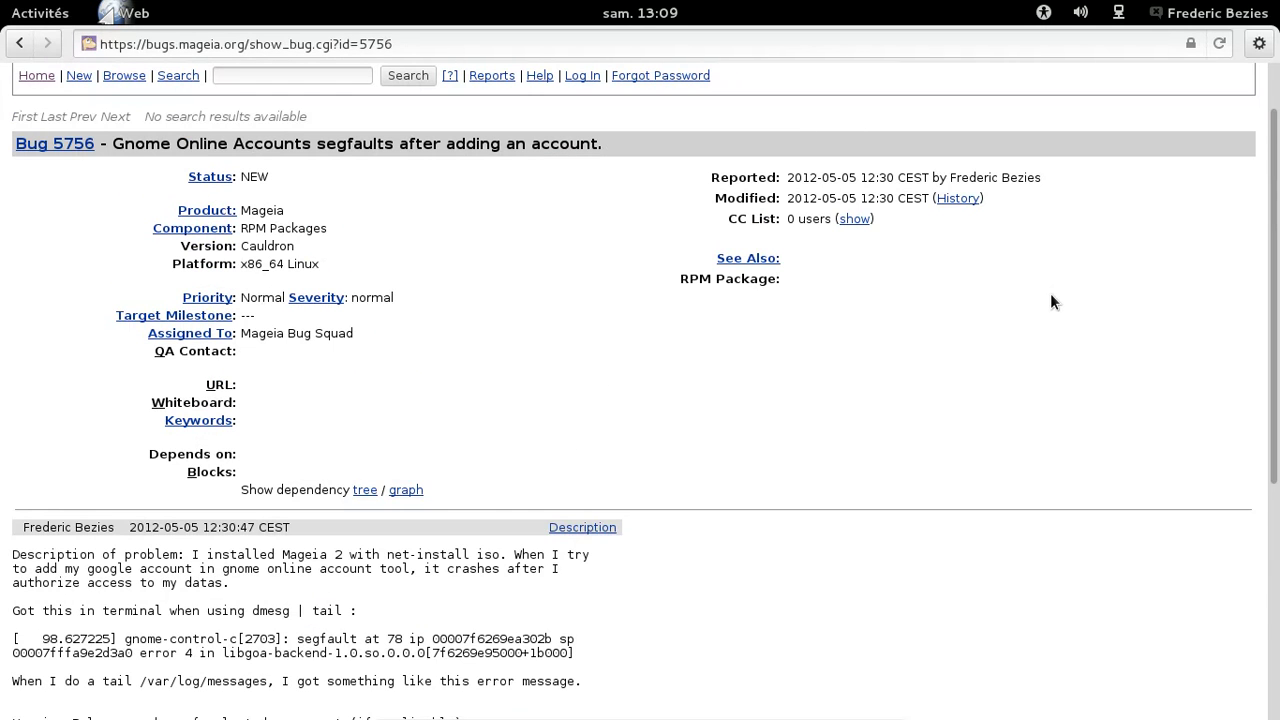
{"action": "key", "text": "ctrl+q"}
Launch Firefox by searching 'fire' in the Activities overview
{"action": "key", "text": "super"}
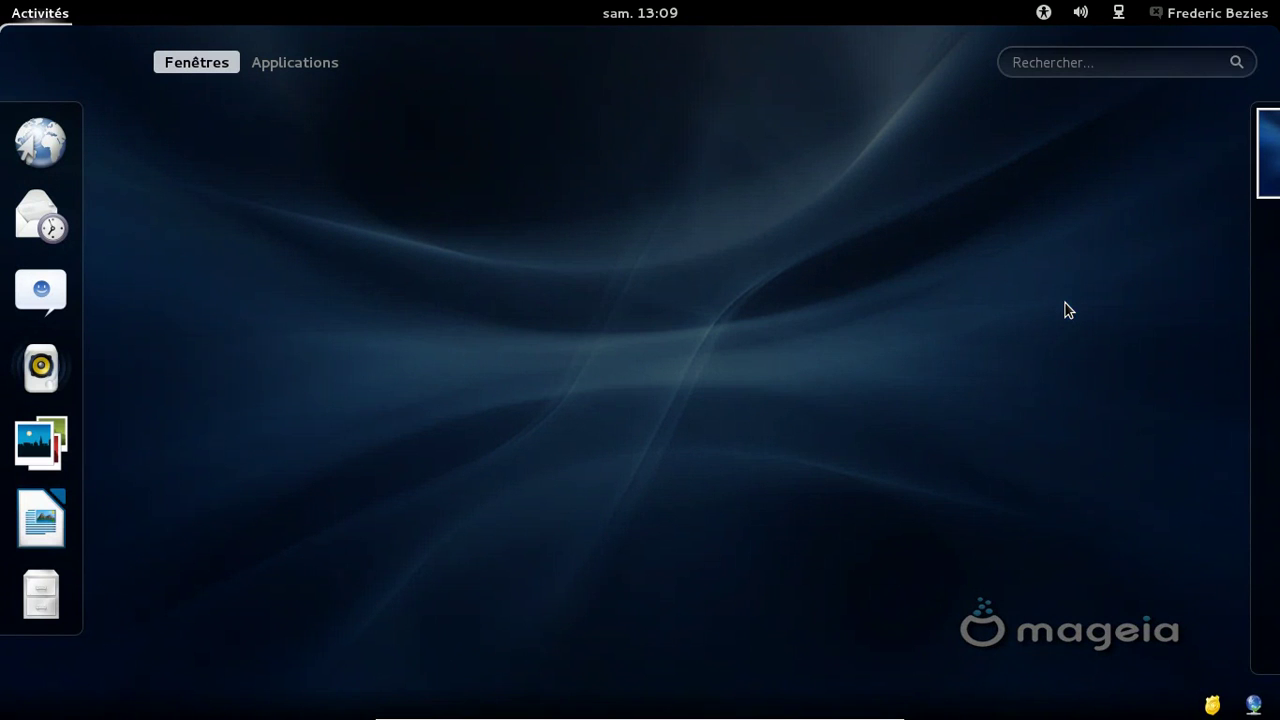
{"action": "left_click", "coordinate": [1097, 68]}
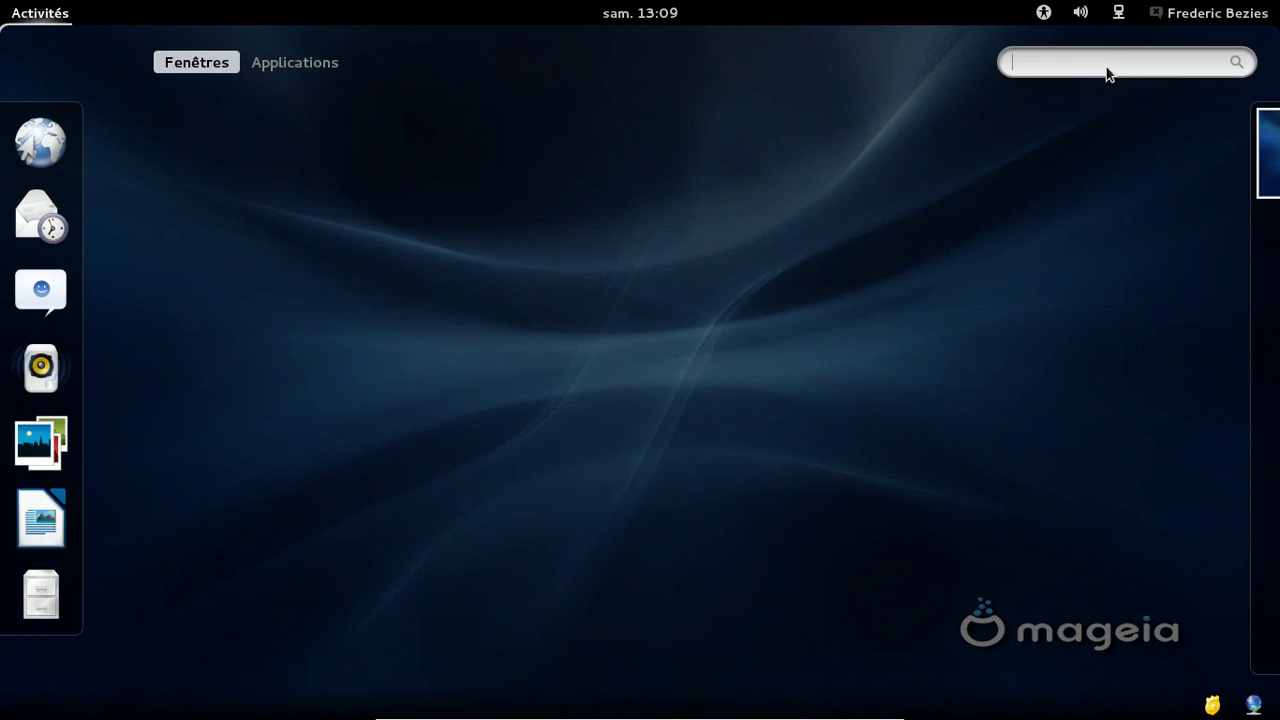
{"action": "type", "text": "fire"}
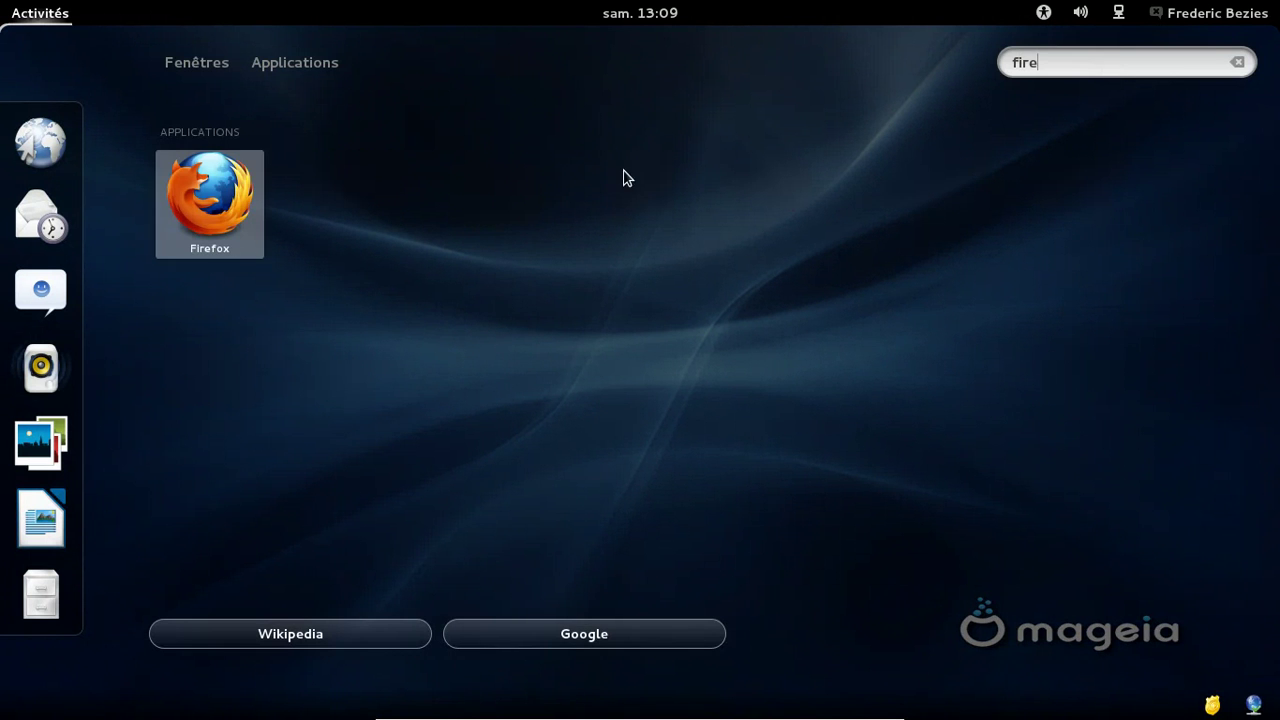
{"action": "left_click", "coordinate": [243, 194]}
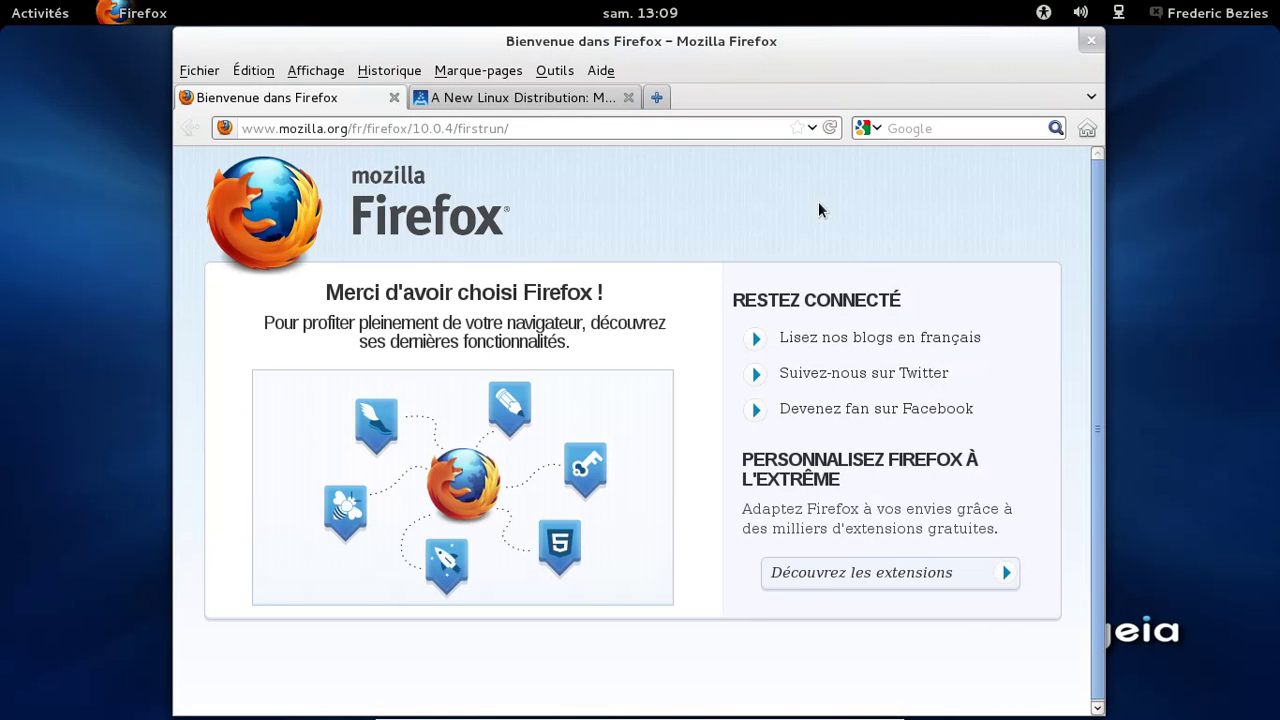
Close the welcome tab and check the Firefox version in the About window
{"action": "left_click", "coordinate": [395, 98]}
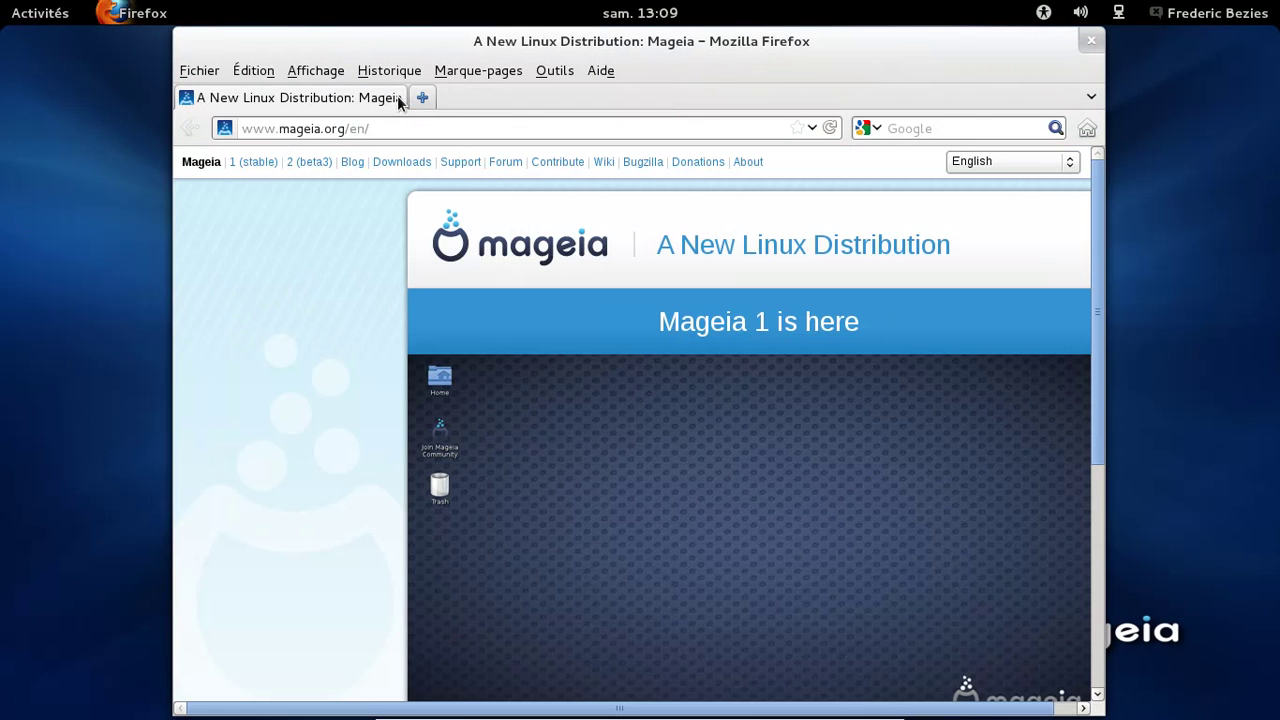
{"action": "left_click", "coordinate": [590, 70]}
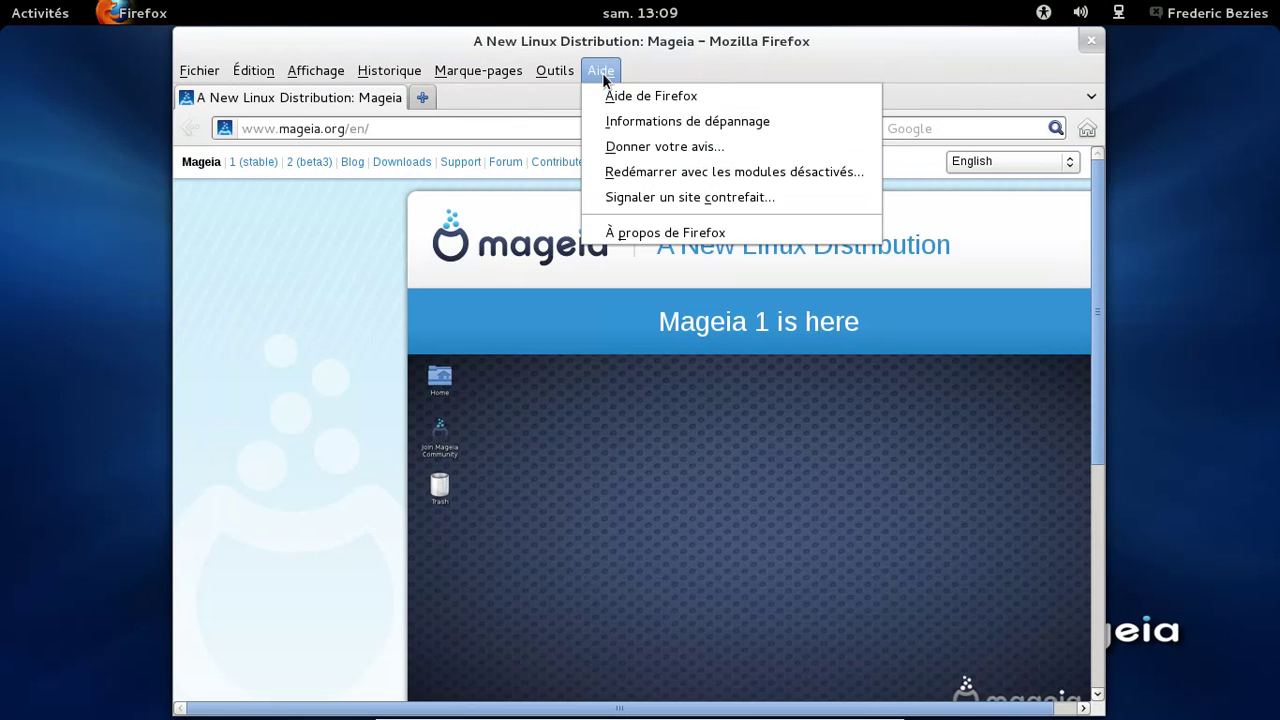
{"action": "left_click", "coordinate": [662, 233]}
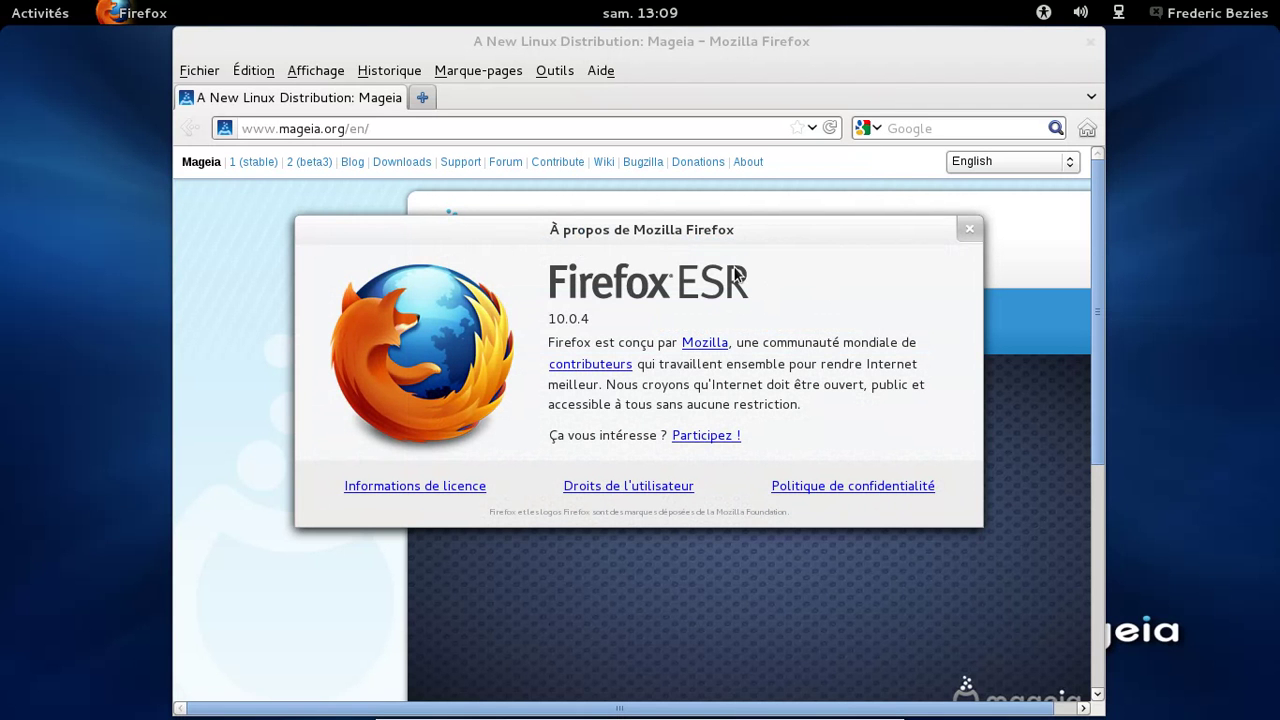
{"action": "left_click", "coordinate": [972, 230]}
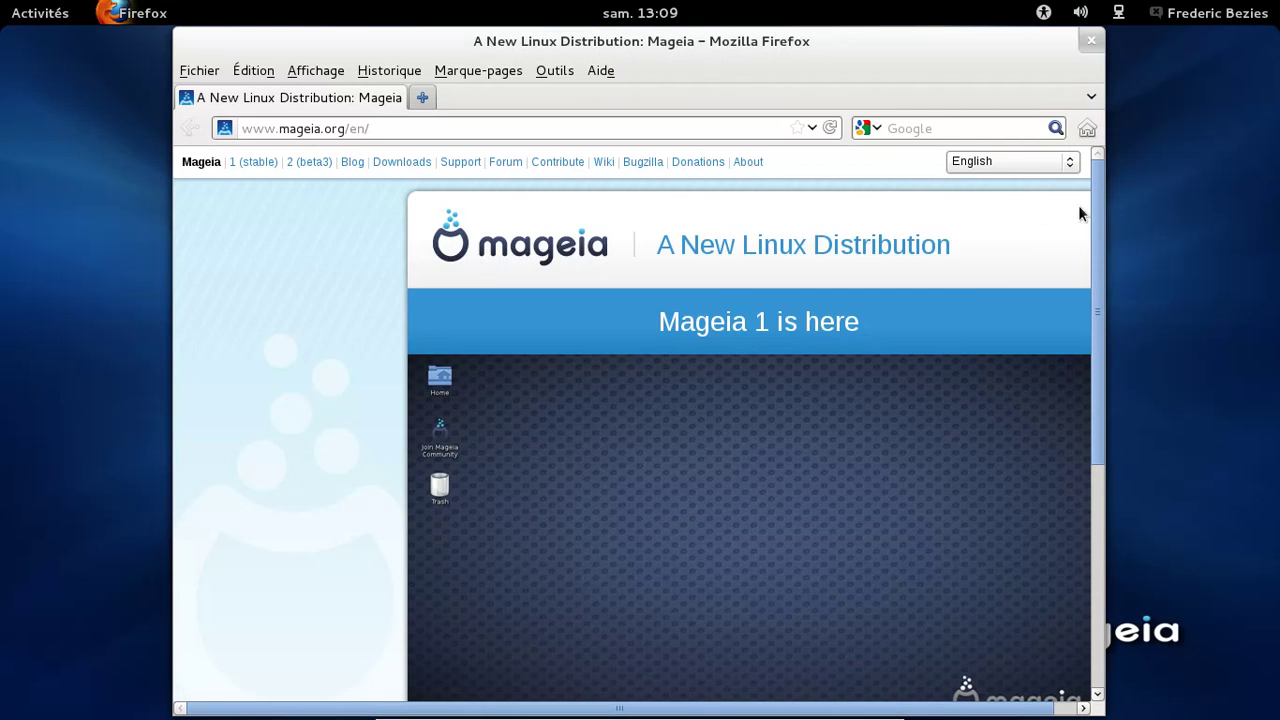
{"action": "scroll", "coordinate": [1080, 209], "scroll_direction": "down", "scroll_amount": 8}
{"action": "scroll", "coordinate": [1080, 470], "scroll_direction": "up", "scroll_amount": 8}
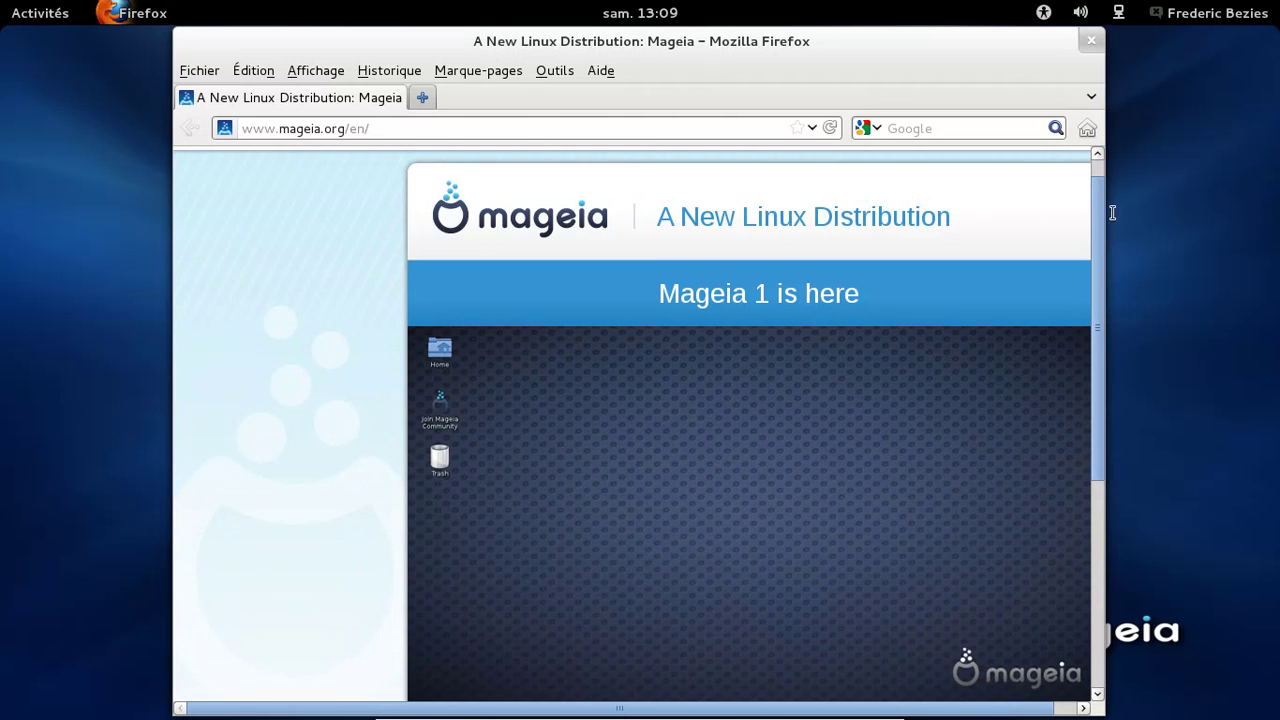
Review the plugins on about:plugins, then quit Firefox with 'Enregistrer et quitter'
{"action": "left_click", "coordinate": [422, 97]}
{"action": "type", "text": "about"}
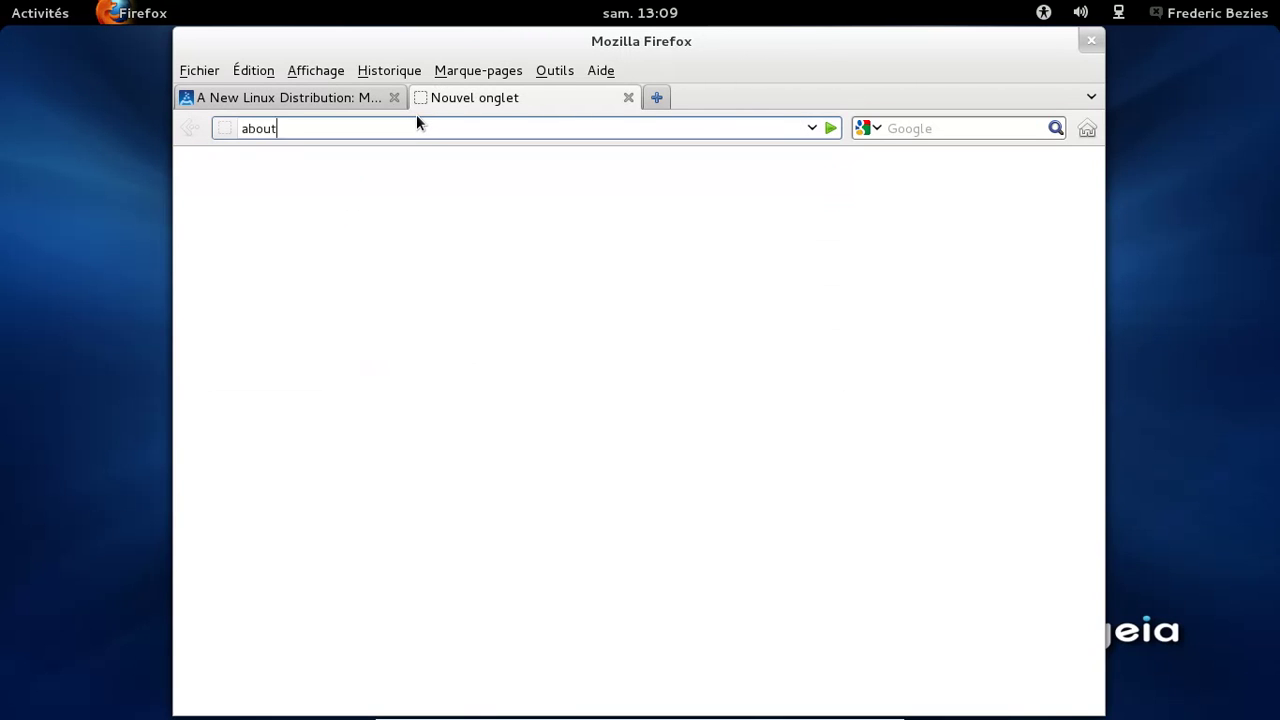
{"action": "type", "text": ":plugins"}
{"action": "key", "text": "Return"}
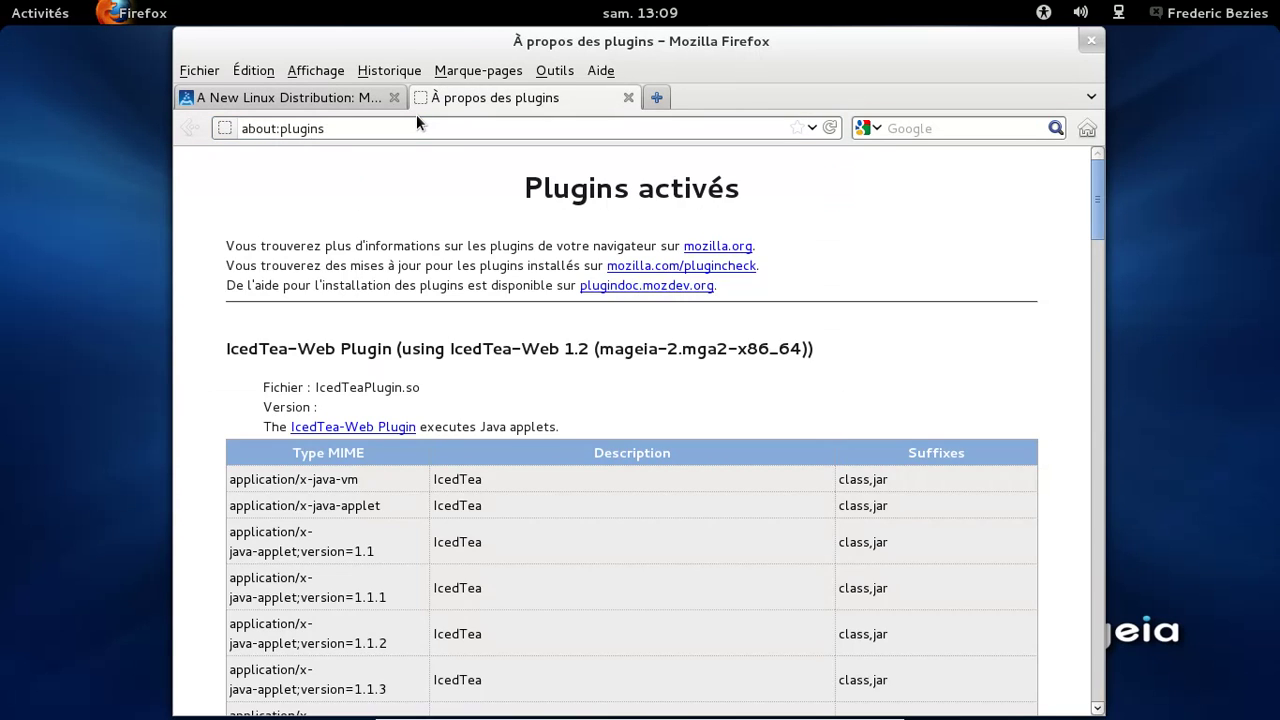
{"action": "left_click_drag", "start_coordinate": [1100, 185], "coordinate": [1088, 652]}
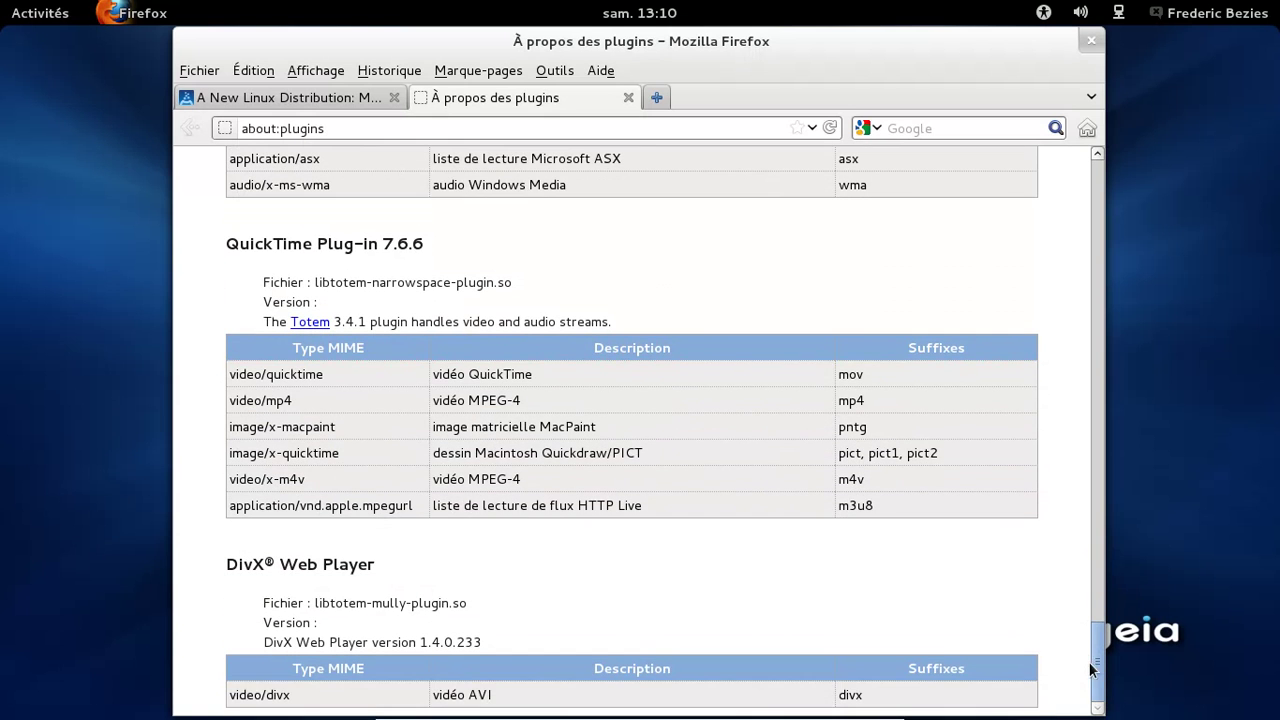
{"action": "left_click", "coordinate": [1091, 45]}
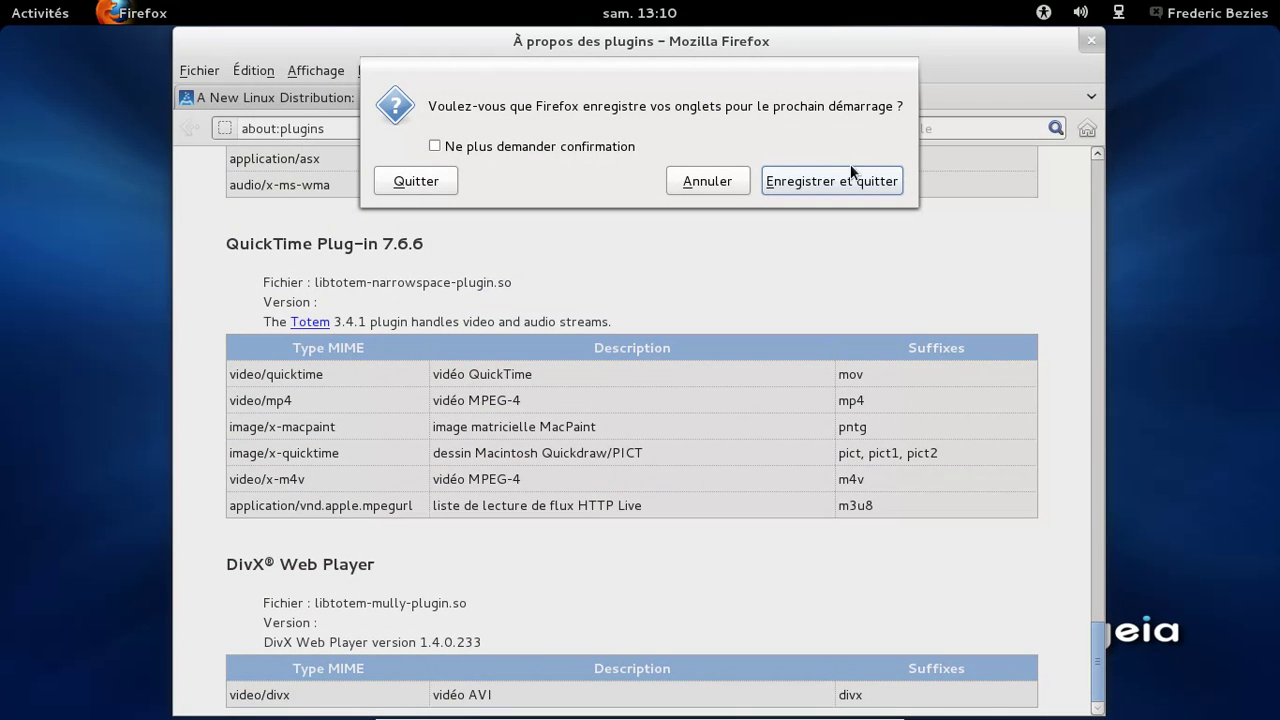
{"action": "left_click", "coordinate": [420, 186]}
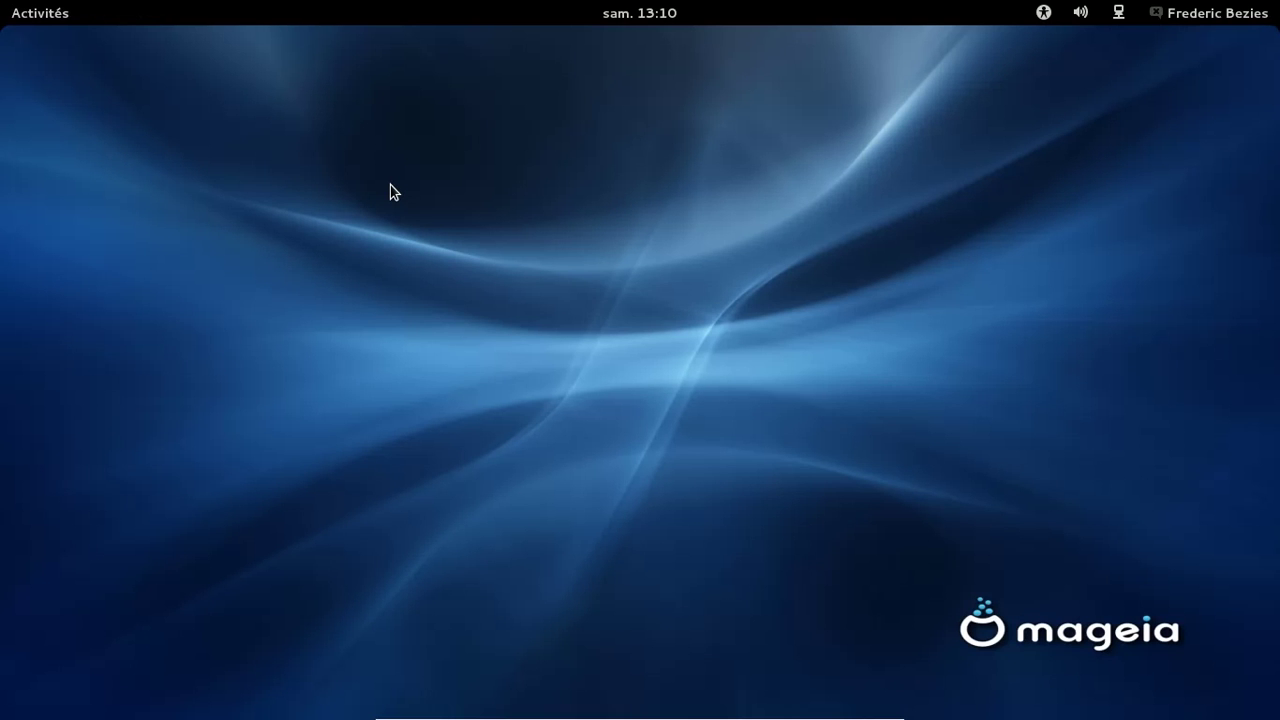
Search 'conf', launch 'Configurer votre ordinateur', and open 'Installer et désinstaller des logiciels'
{"action": "key", "text": "super"}
{"action": "left_click", "coordinate": [1040, 66]}
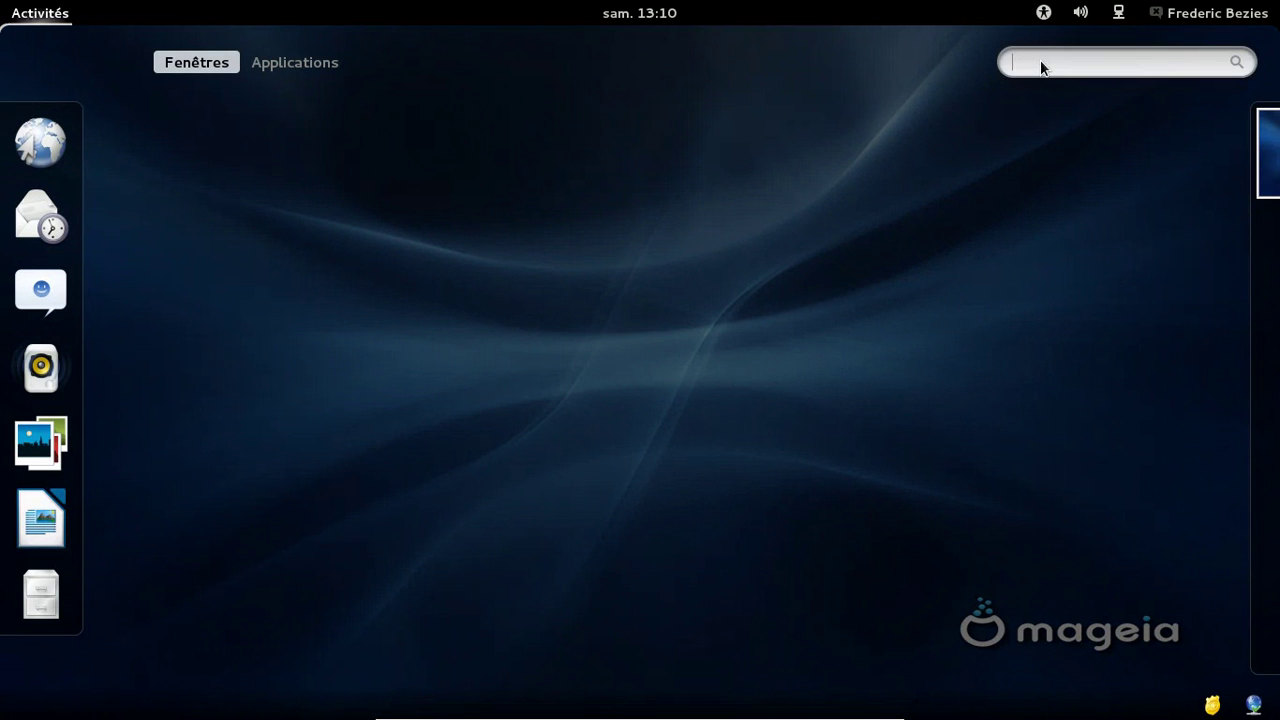
{"action": "type", "text": "conf"}
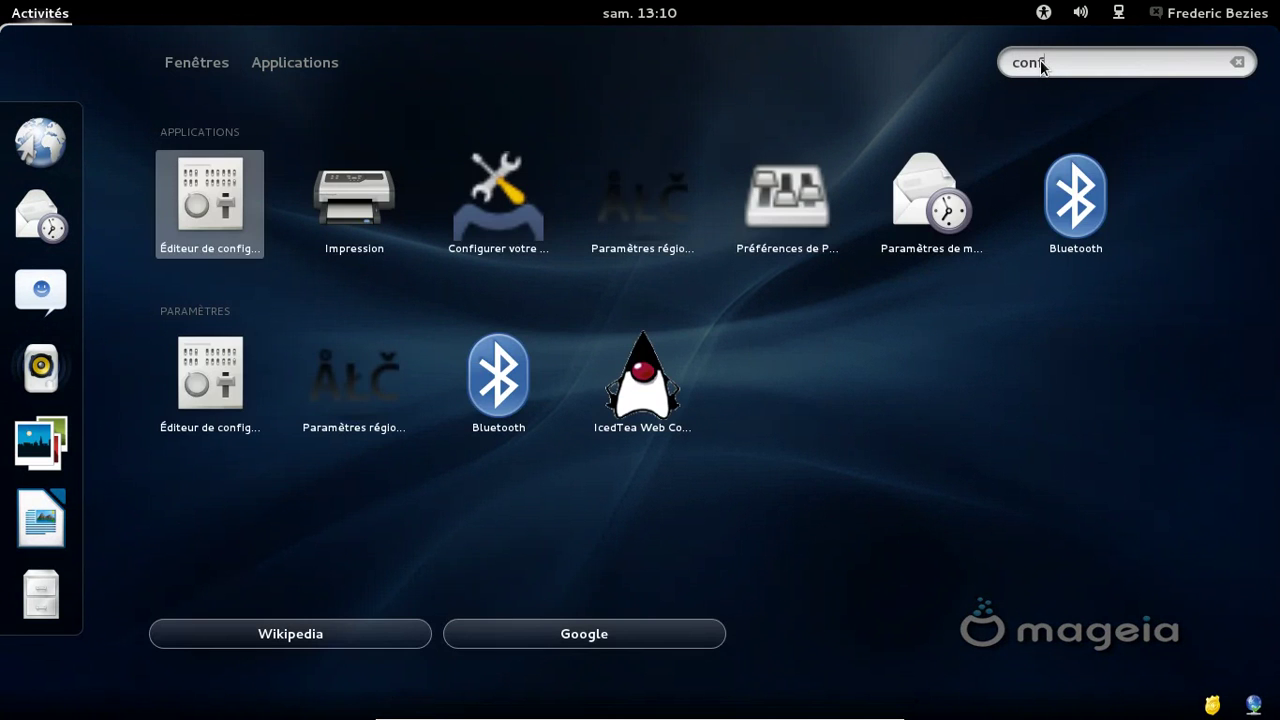
{"action": "left_click", "coordinate": [523, 196]}
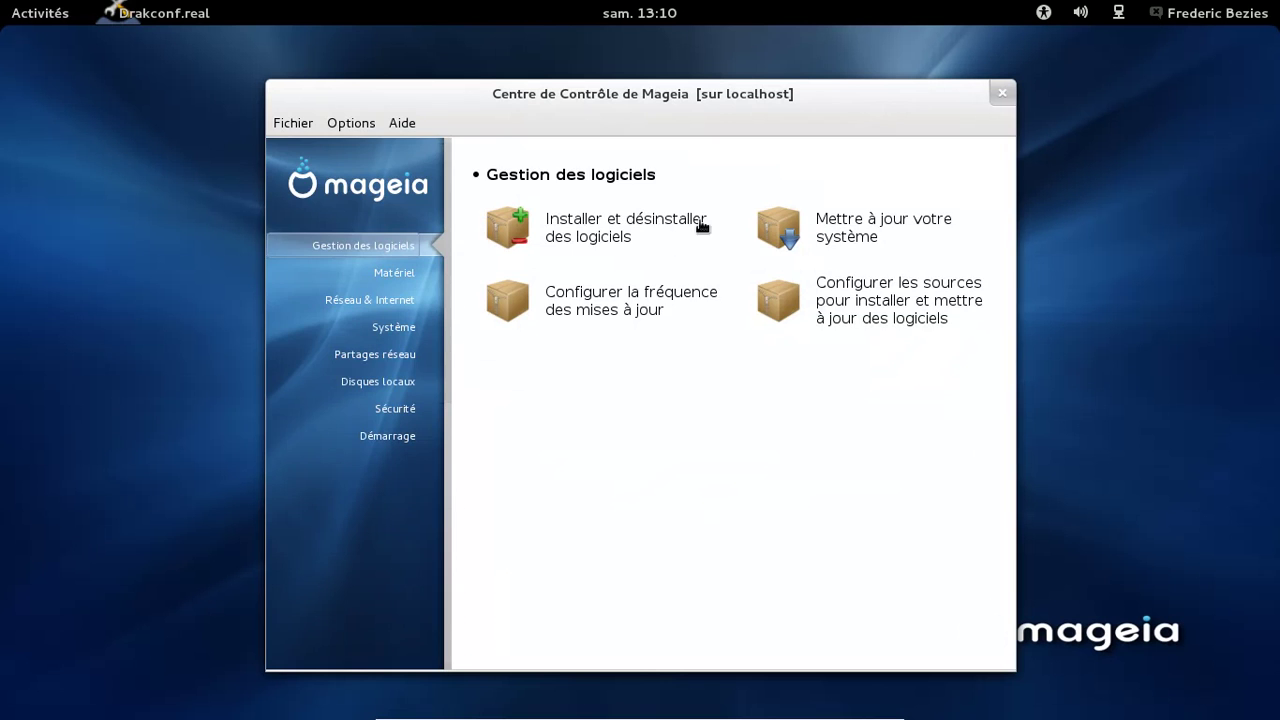
{"action": "left_click", "coordinate": [660, 222]}
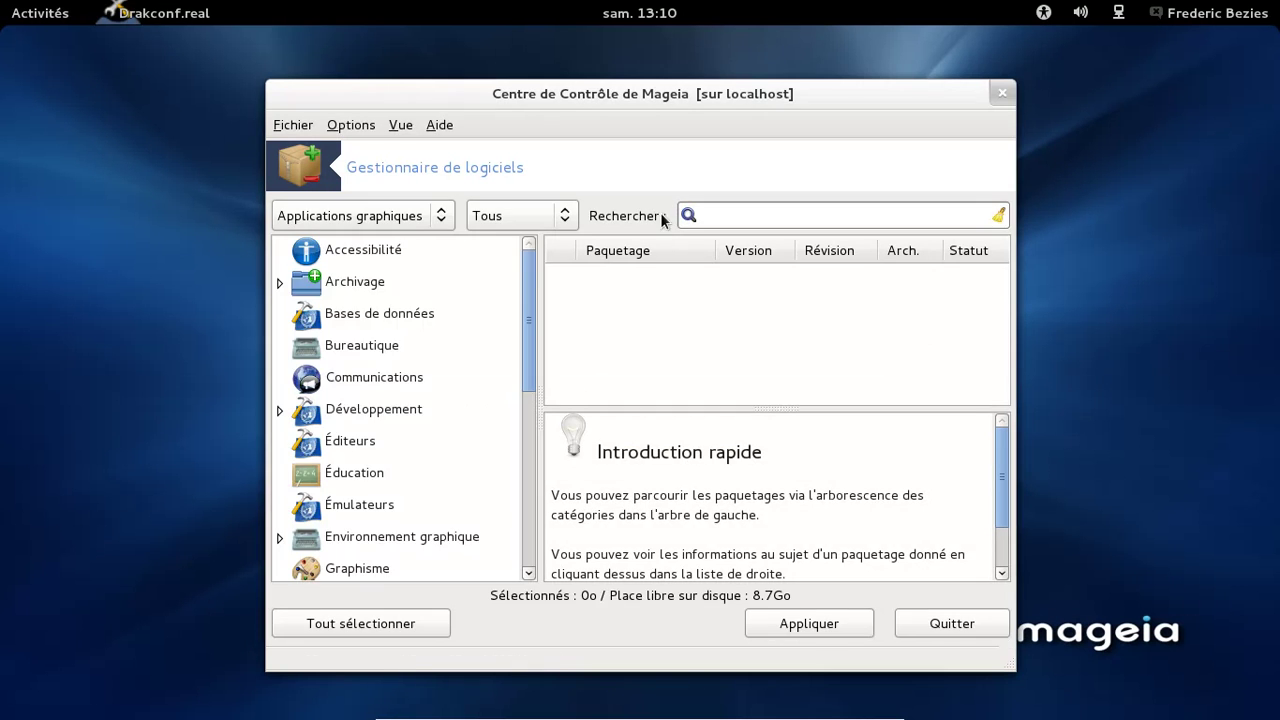
Show all packages (Tous) and search for 'flash', widening the window
{"action": "left_click", "coordinate": [397, 224]}
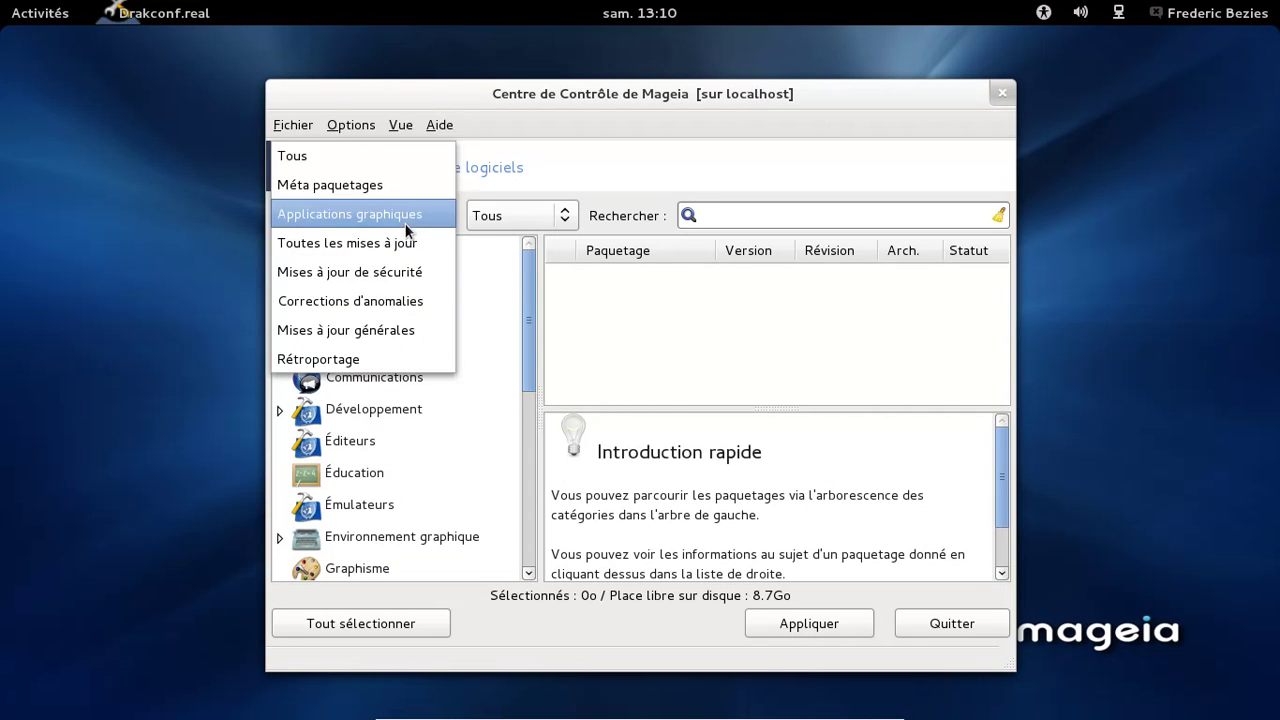
{"action": "left_click", "coordinate": [393, 159]}
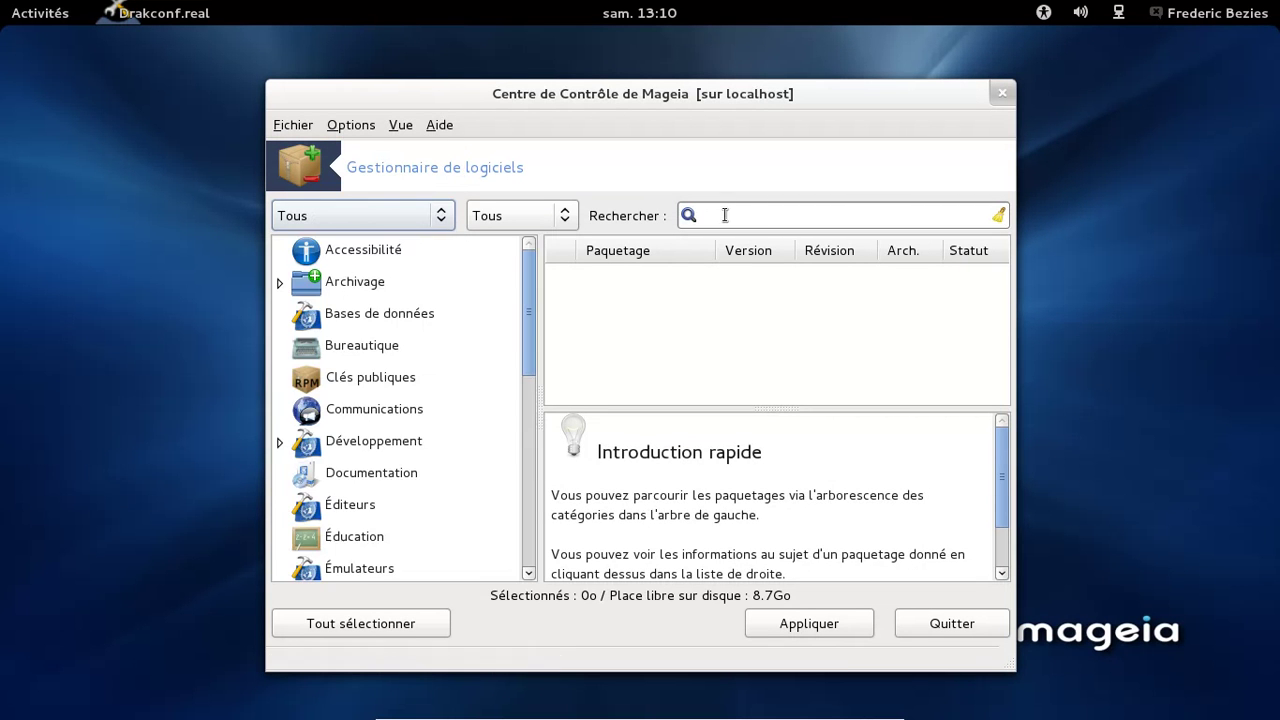
{"action": "left_click", "coordinate": [721, 214]}
{"action": "type", "text": "flash"}
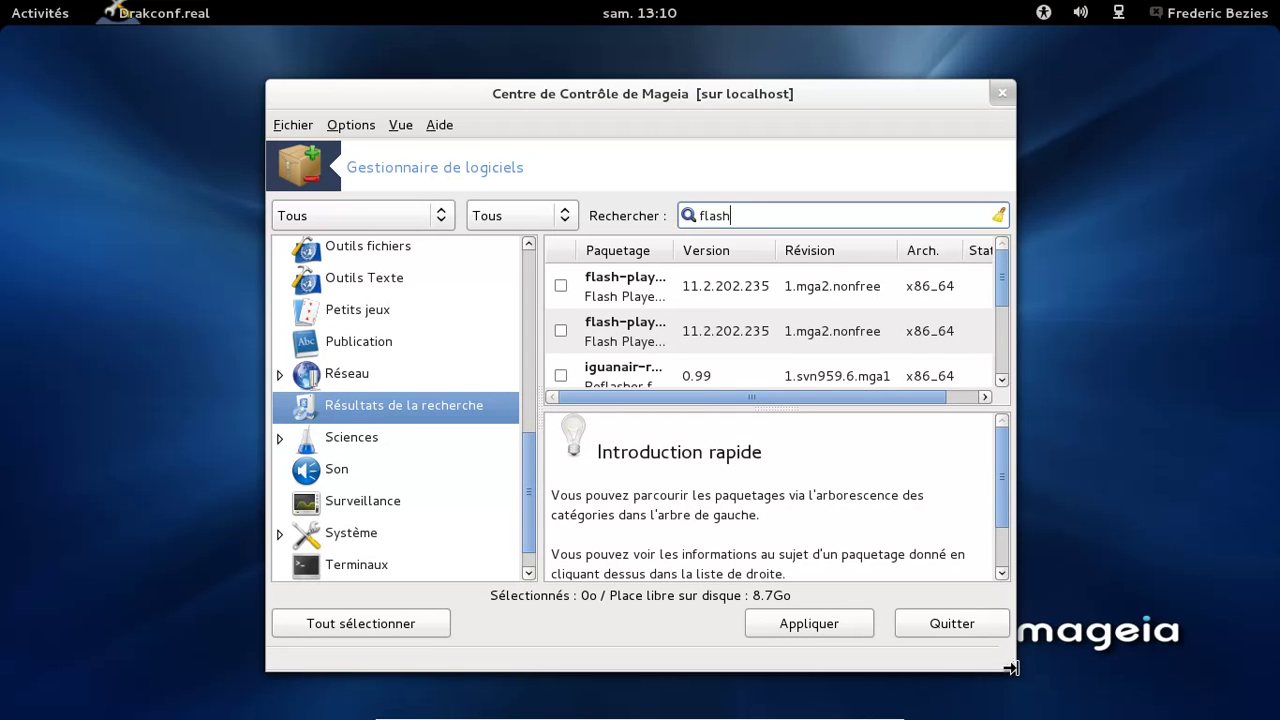
{"action": "left_click_drag", "start_coordinate": [1010, 672], "coordinate": [1167, 669]}
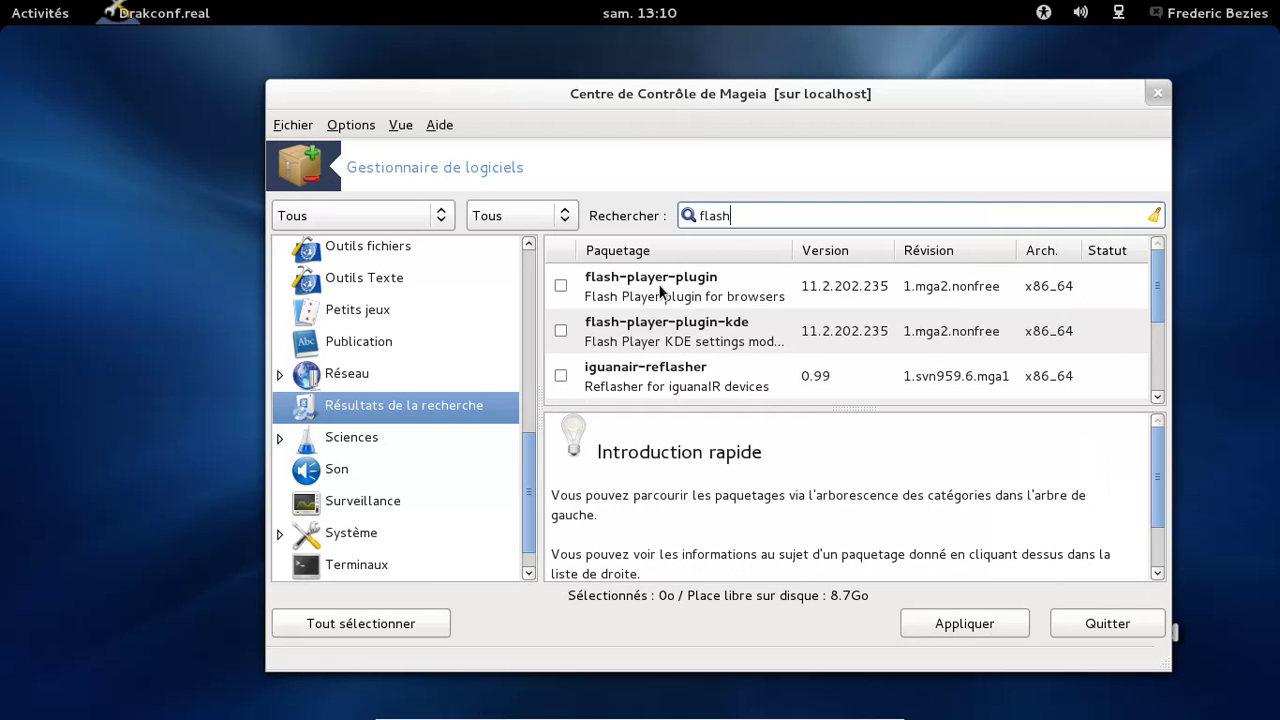
Tick flash-player-plugin, apply, and confirm its installation with Oui
{"action": "left_click", "coordinate": [560, 286]}
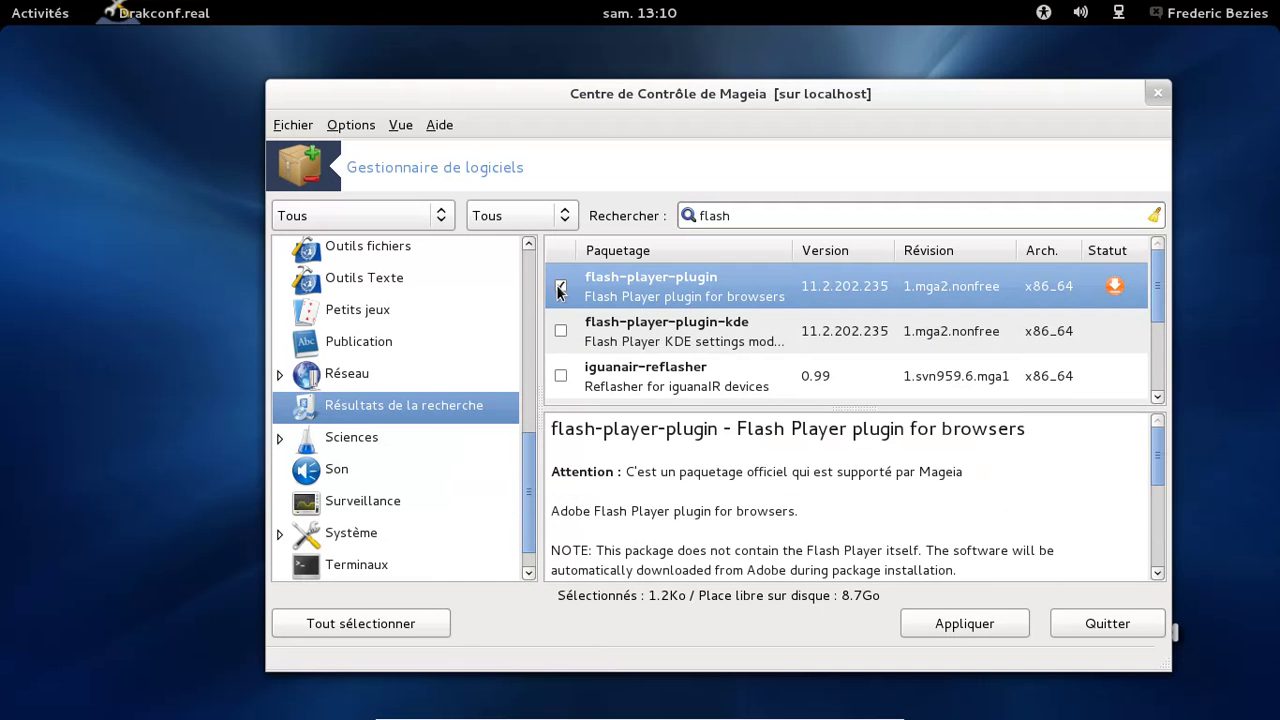
{"action": "scroll", "coordinate": [833, 299], "scroll_direction": "down", "scroll_amount": 2}
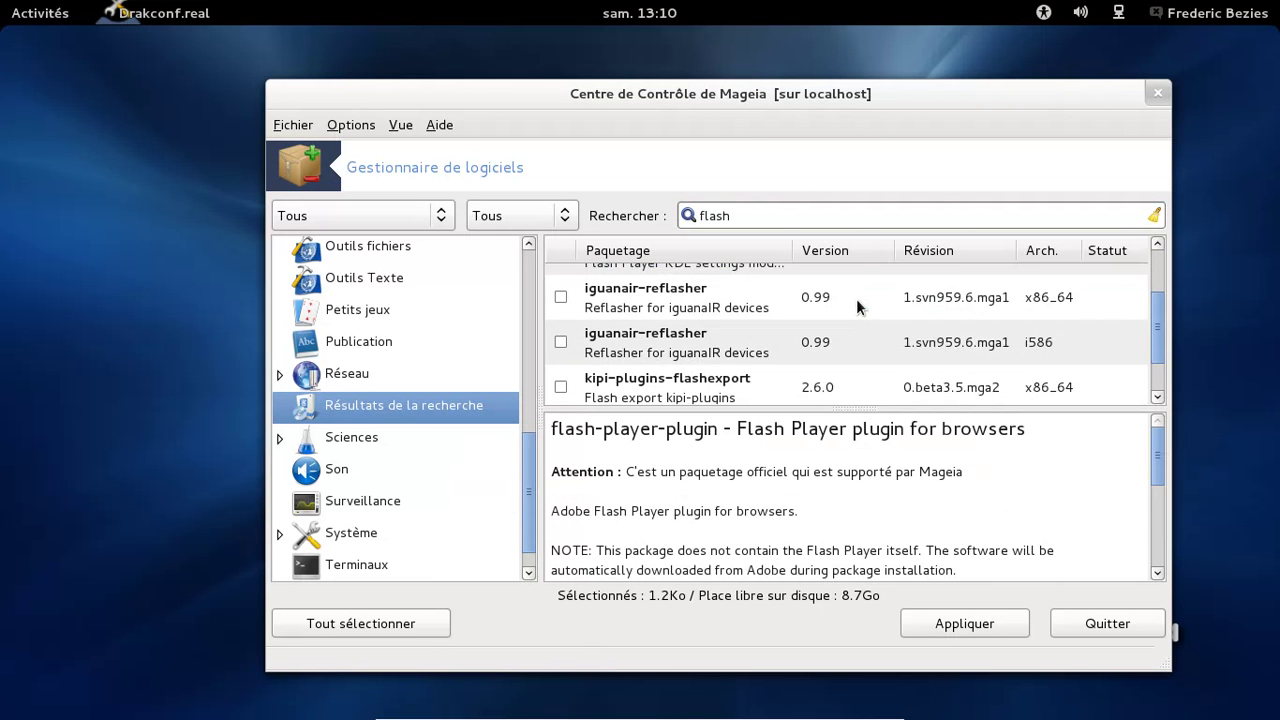
{"action": "scroll", "coordinate": [856, 299], "scroll_direction": "down", "scroll_amount": 1}
{"action": "scroll", "coordinate": [860, 301], "scroll_direction": "up", "scroll_amount": 3}
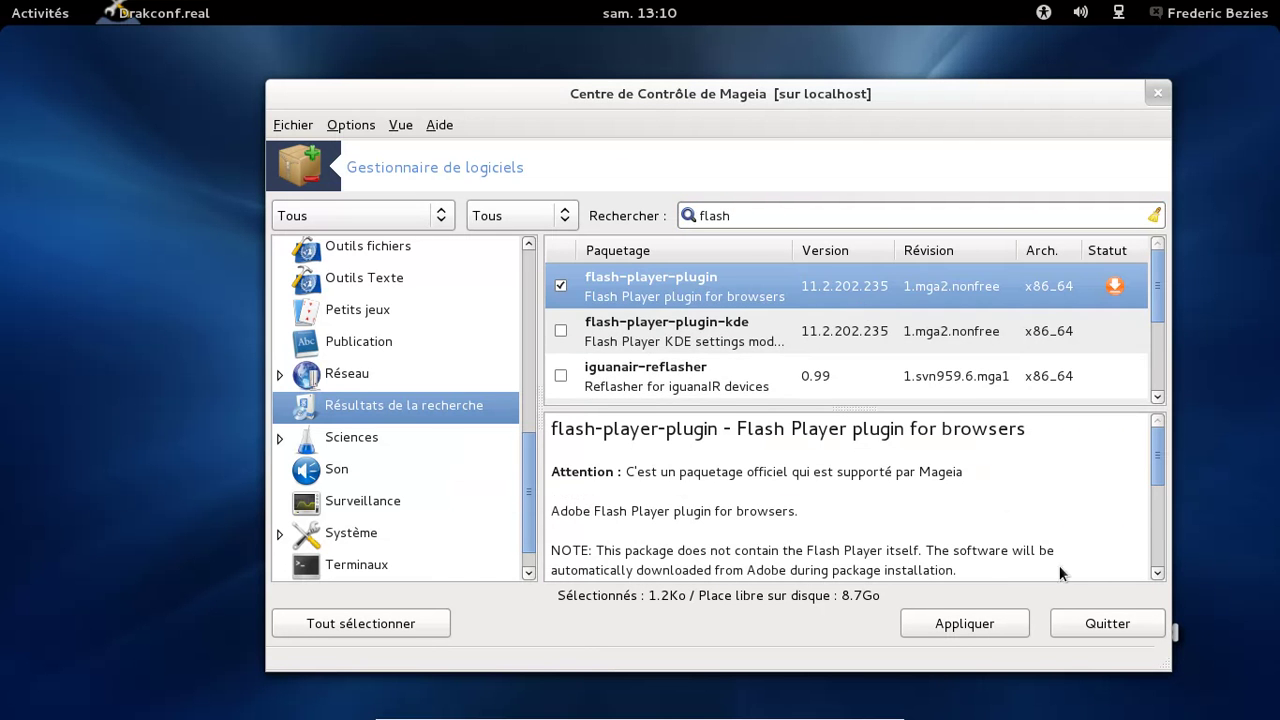
{"action": "left_click", "coordinate": [955, 622]}
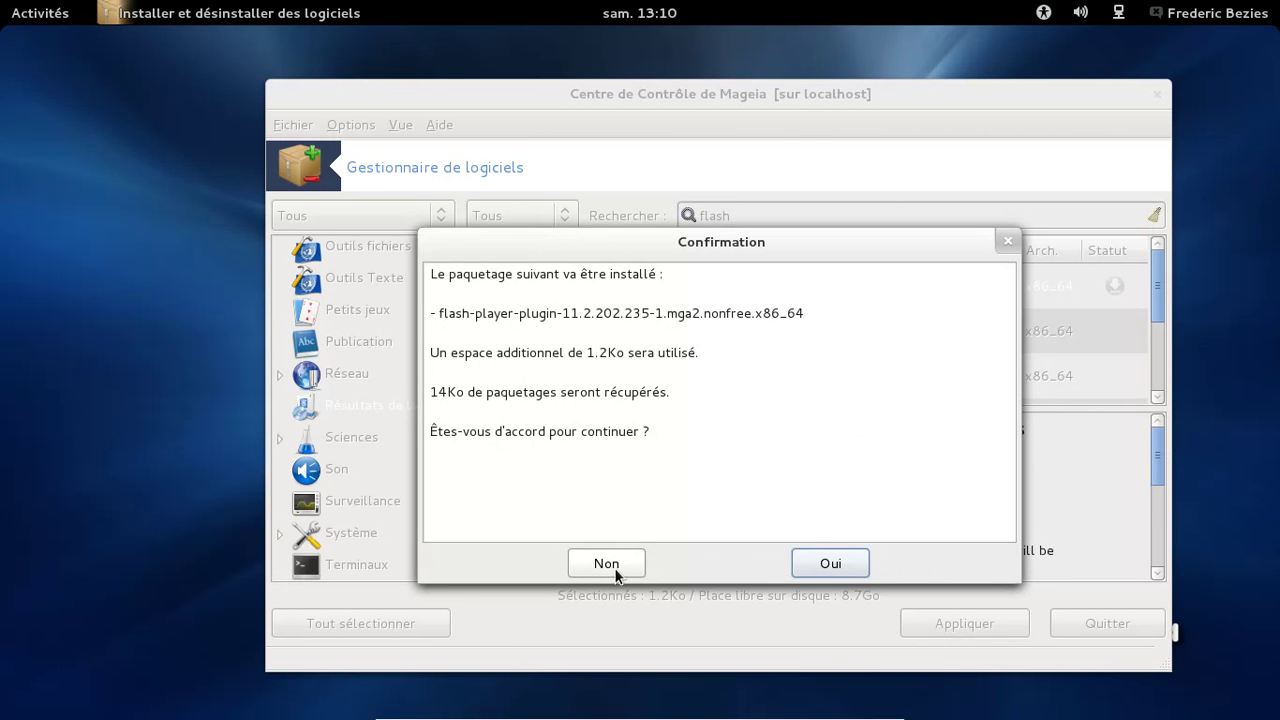
{"action": "left_click", "coordinate": [825, 566]}
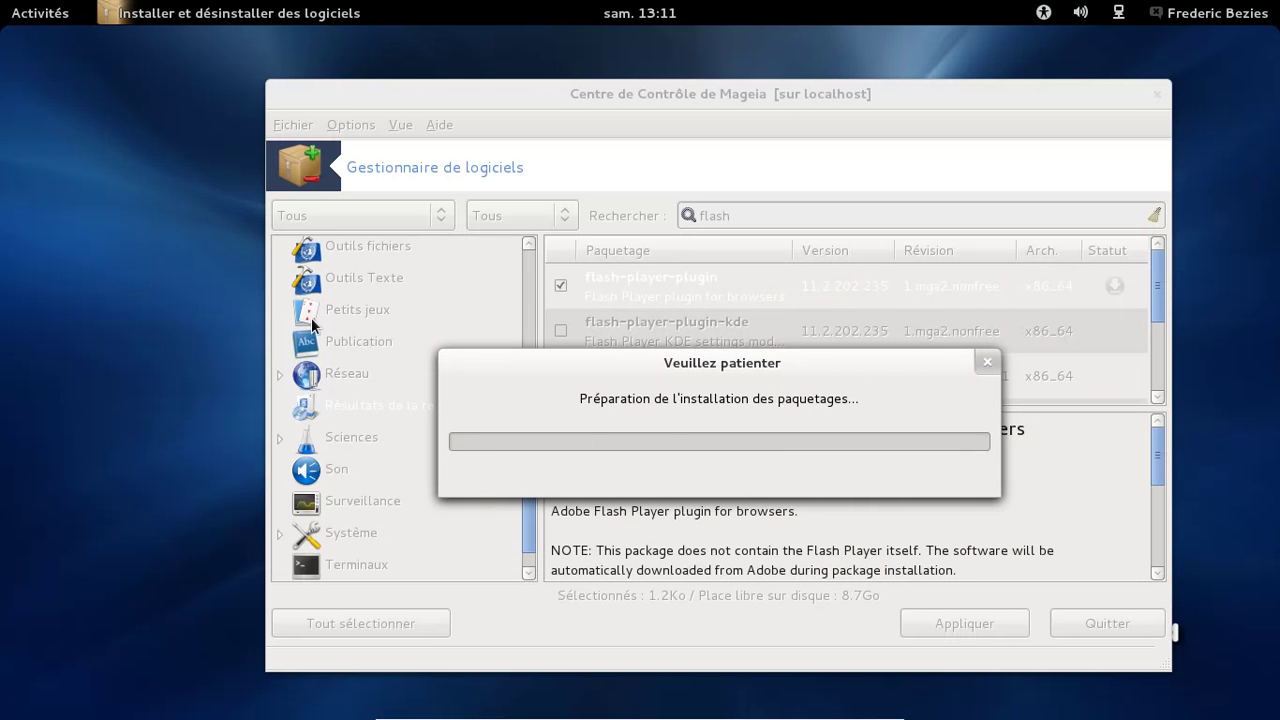
{"action": "mouse_move", "coordinate": [2, 2]}
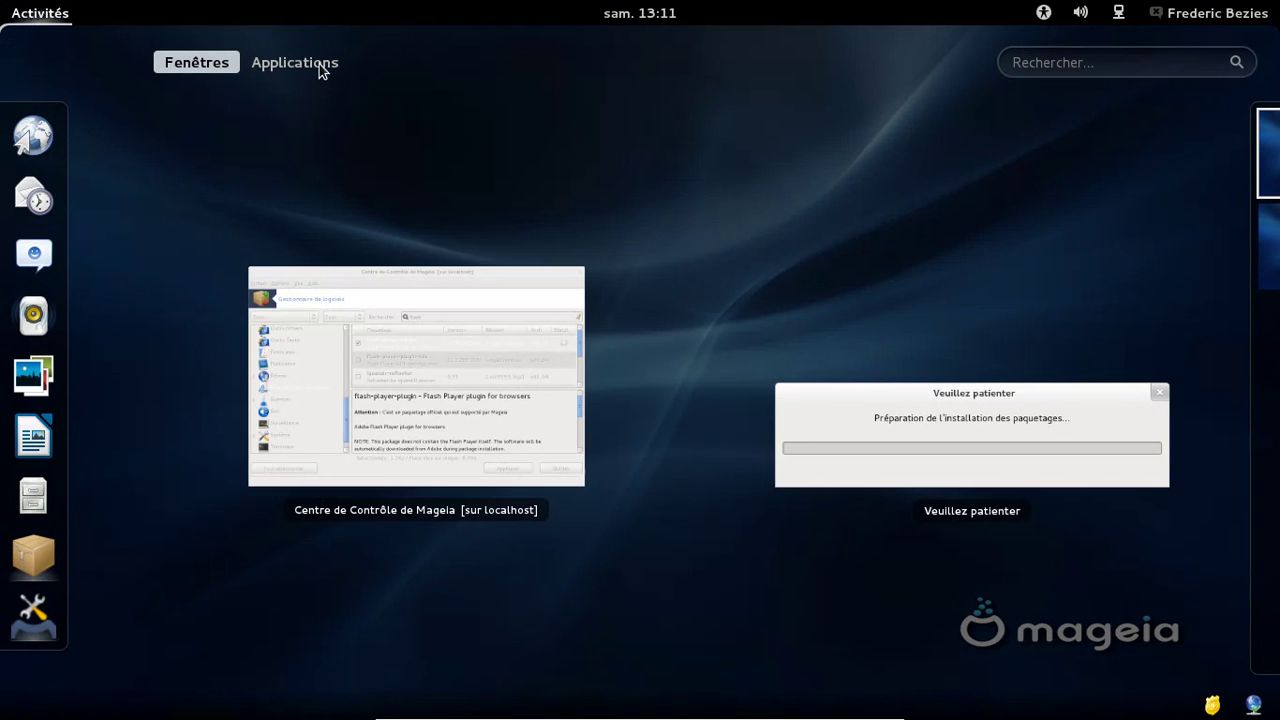
Filter the applications grid by Internet, Office, Graphics, Sound & Video and Tools
{"action": "left_click", "coordinate": [319, 64]}
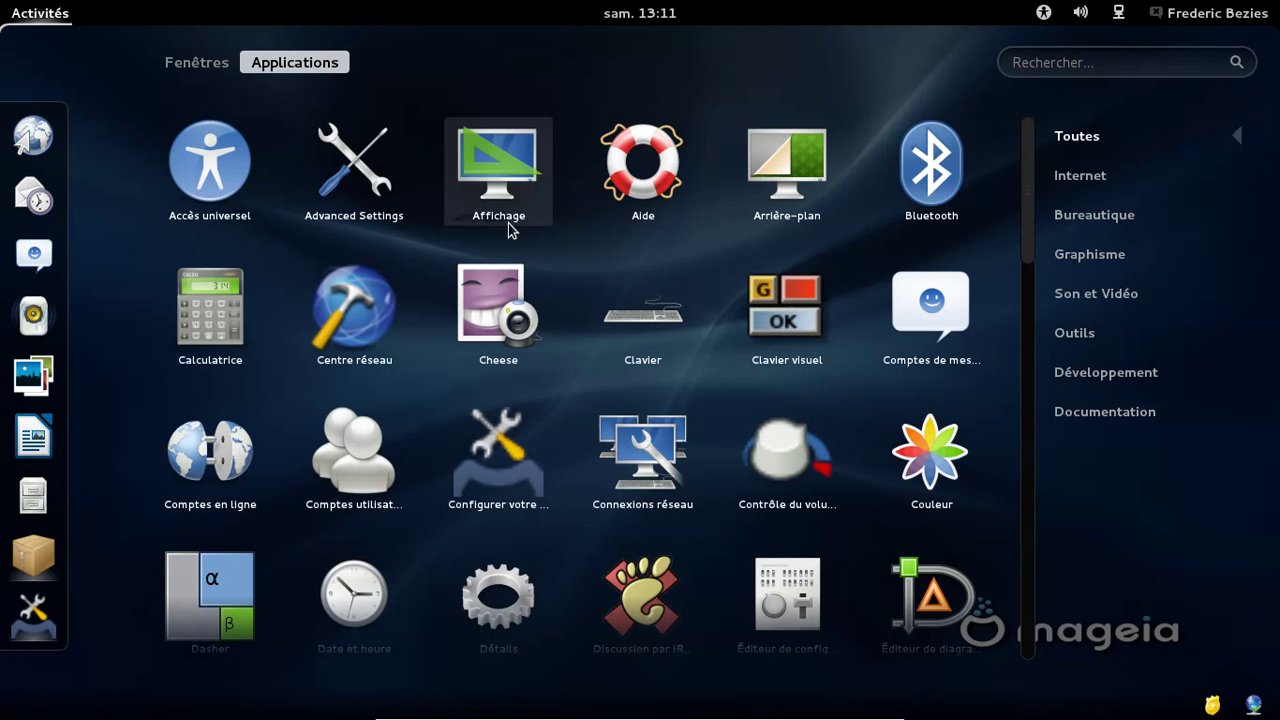
{"action": "left_click", "coordinate": [1058, 182]}
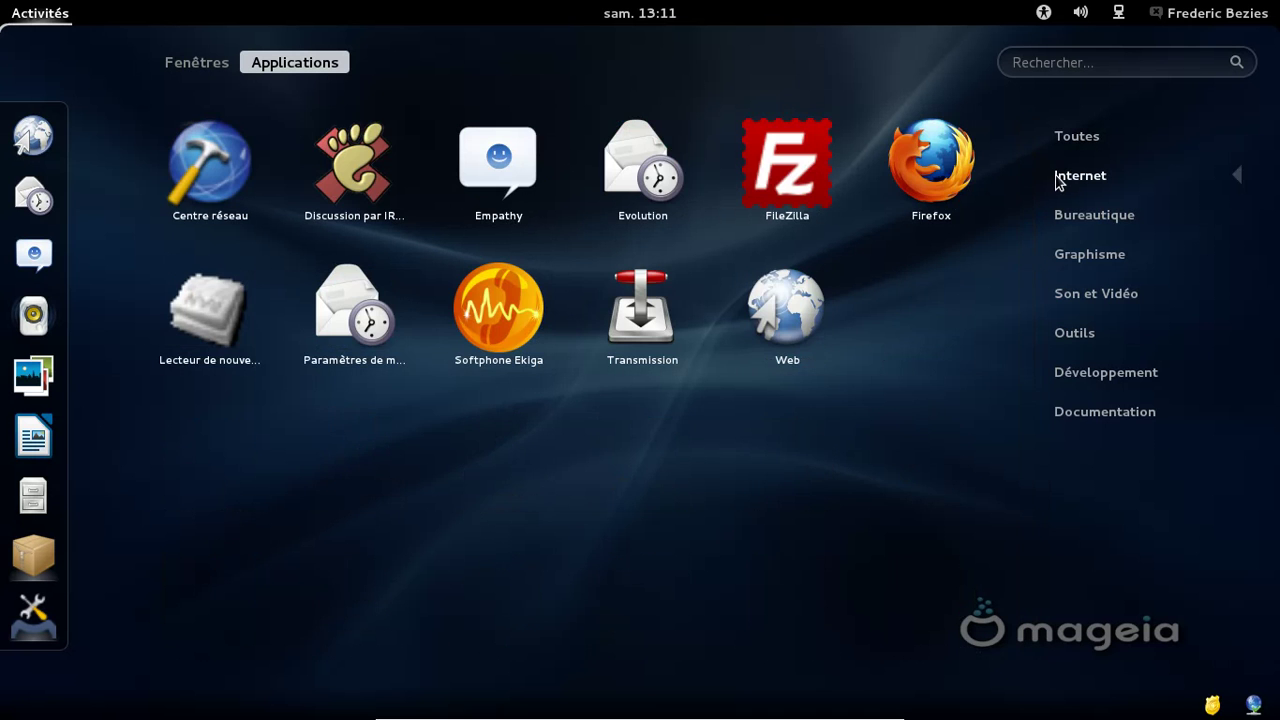
{"action": "left_click", "coordinate": [1080, 222]}
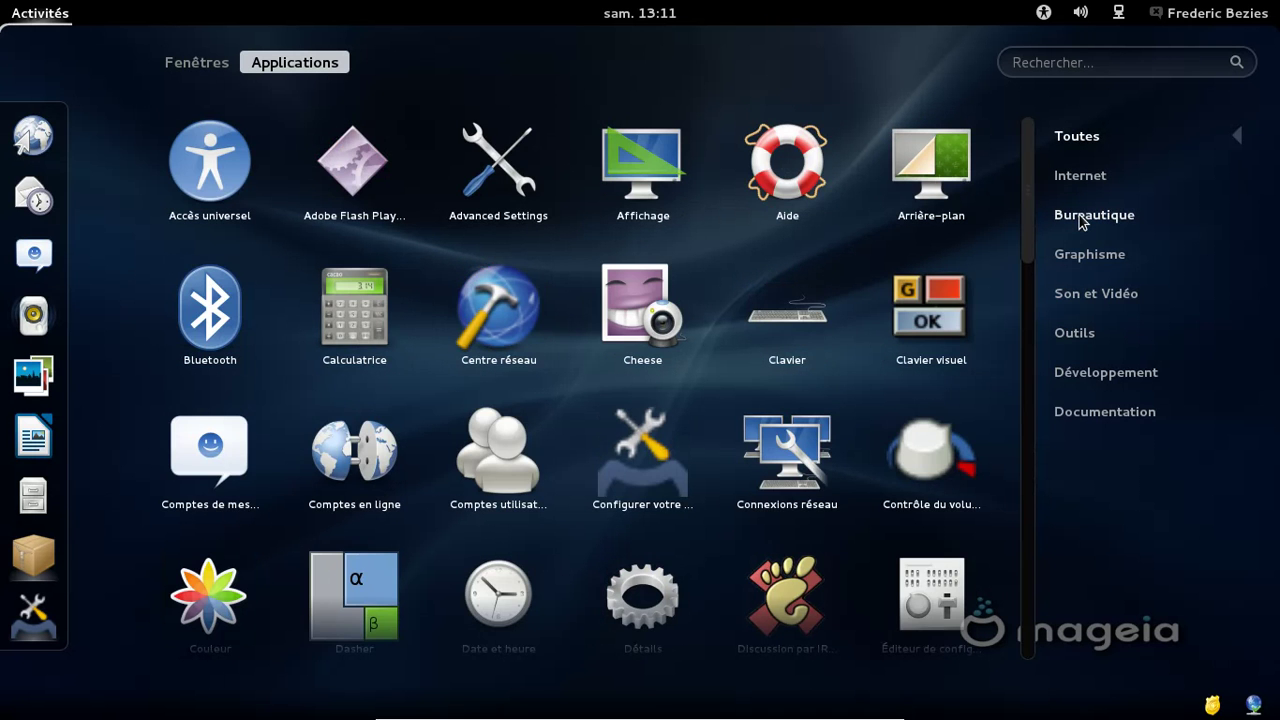
{"action": "left_click", "coordinate": [1080, 219]}
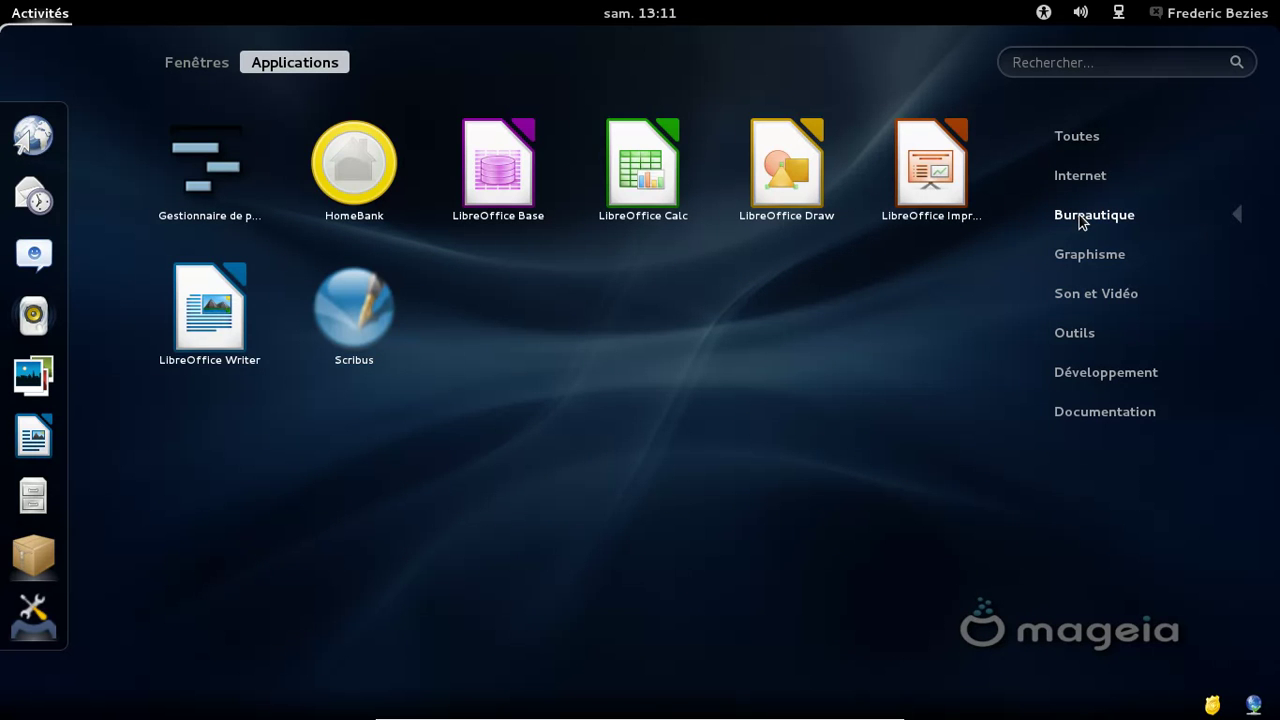
{"action": "left_click", "coordinate": [1082, 258]}
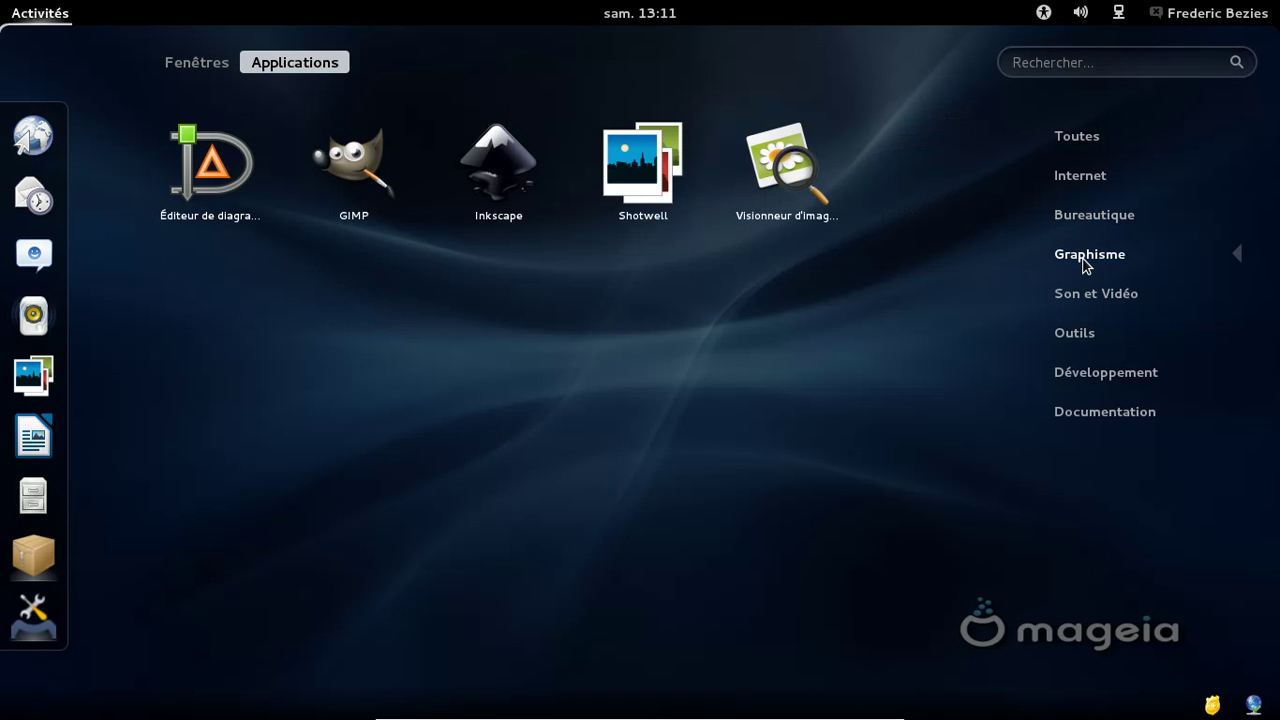
{"action": "left_click", "coordinate": [1086, 302]}
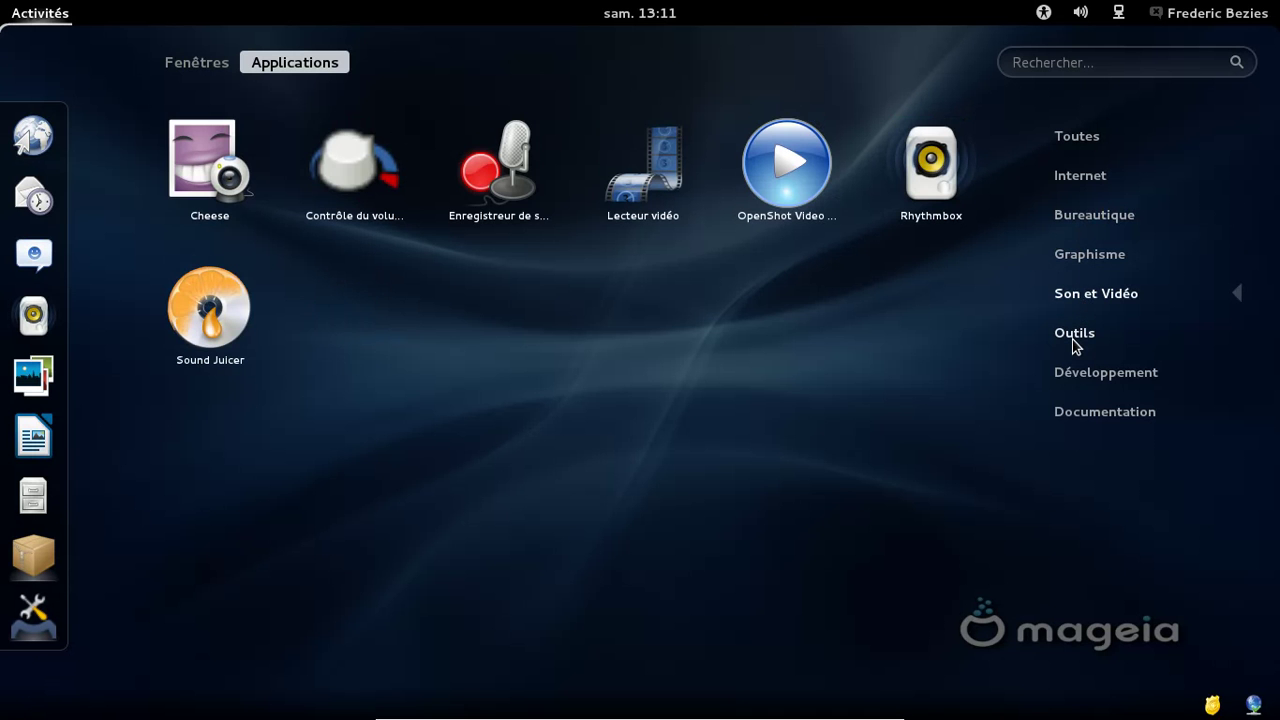
{"action": "left_click", "coordinate": [1075, 340]}
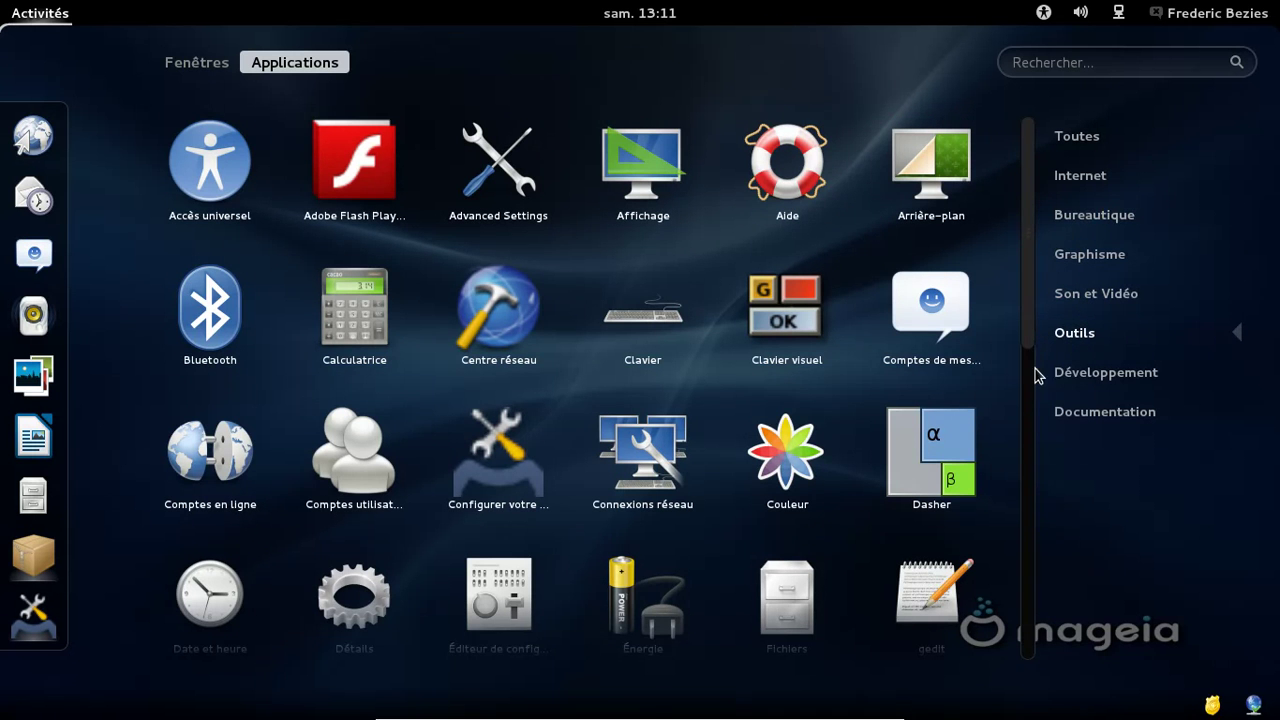
View the Development and Documentation categories, show all apps, then return to the windows view
{"action": "left_click", "coordinate": [1031, 518]}
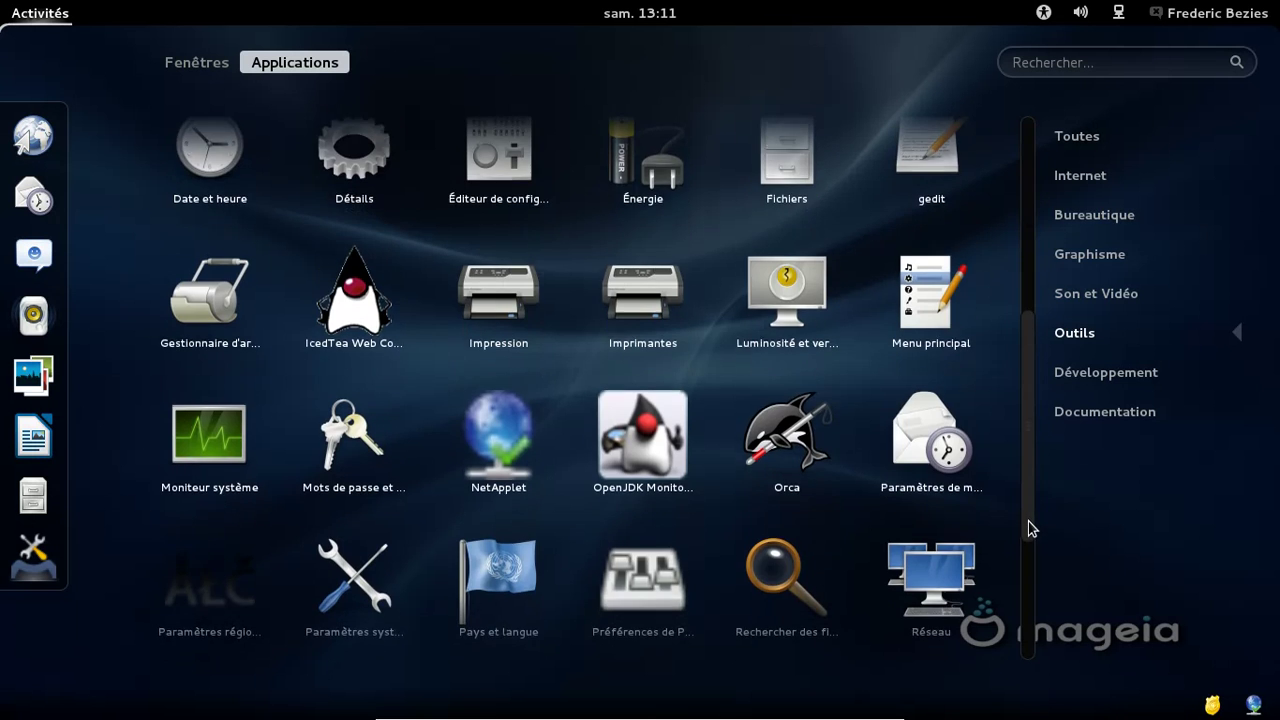
{"action": "left_click_drag", "start_coordinate": [1028, 519], "coordinate": [1025, 640]}
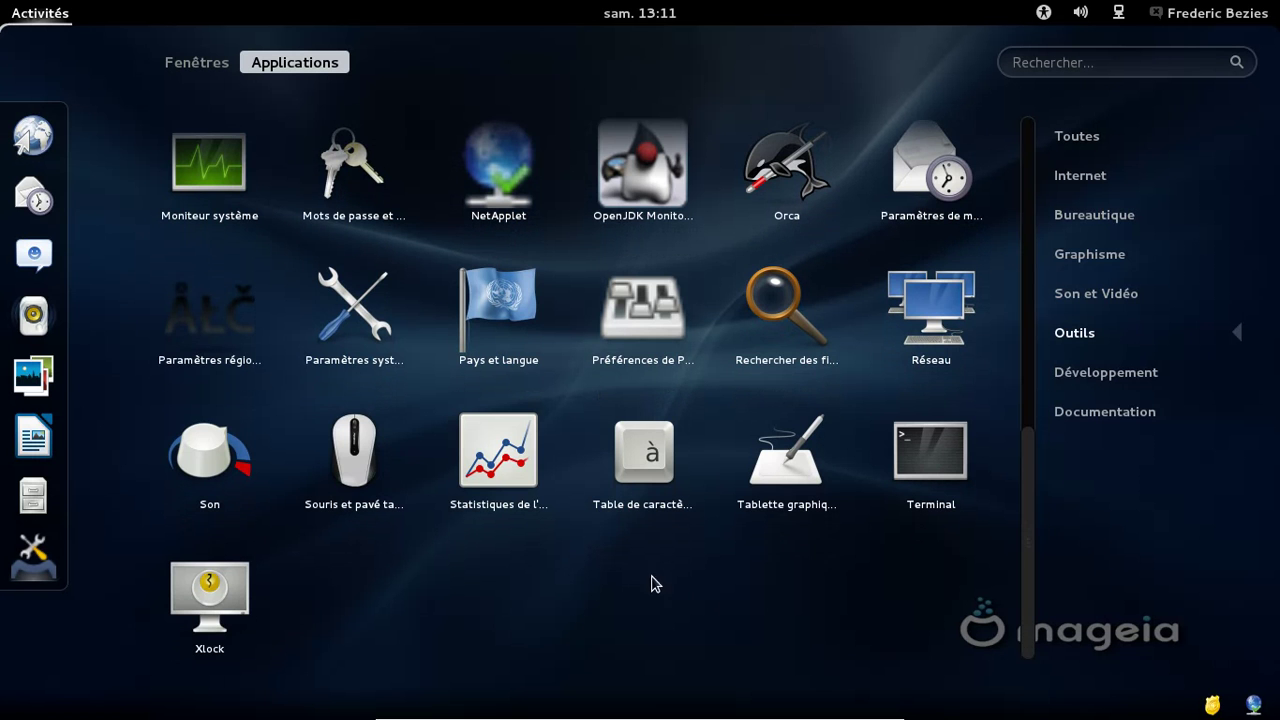
{"action": "left_click", "coordinate": [1117, 384]}
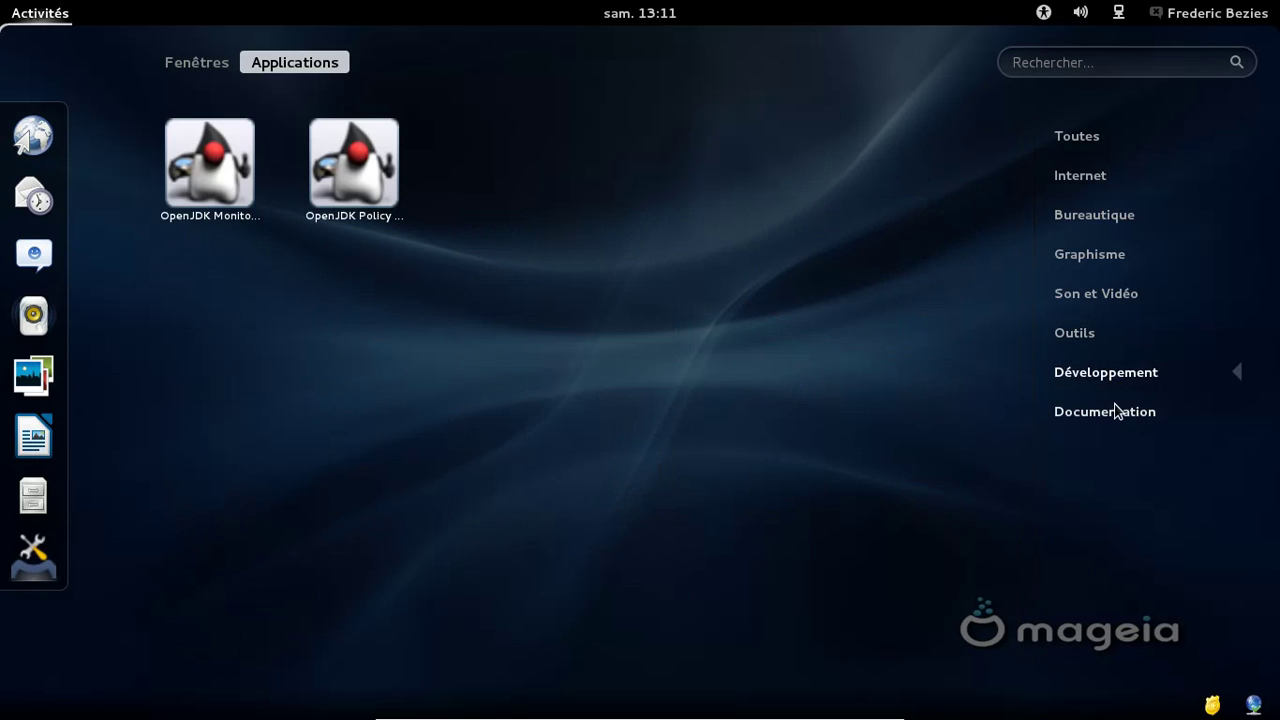
{"action": "left_click", "coordinate": [1117, 412]}
{"action": "left_click", "coordinate": [1076, 138]}
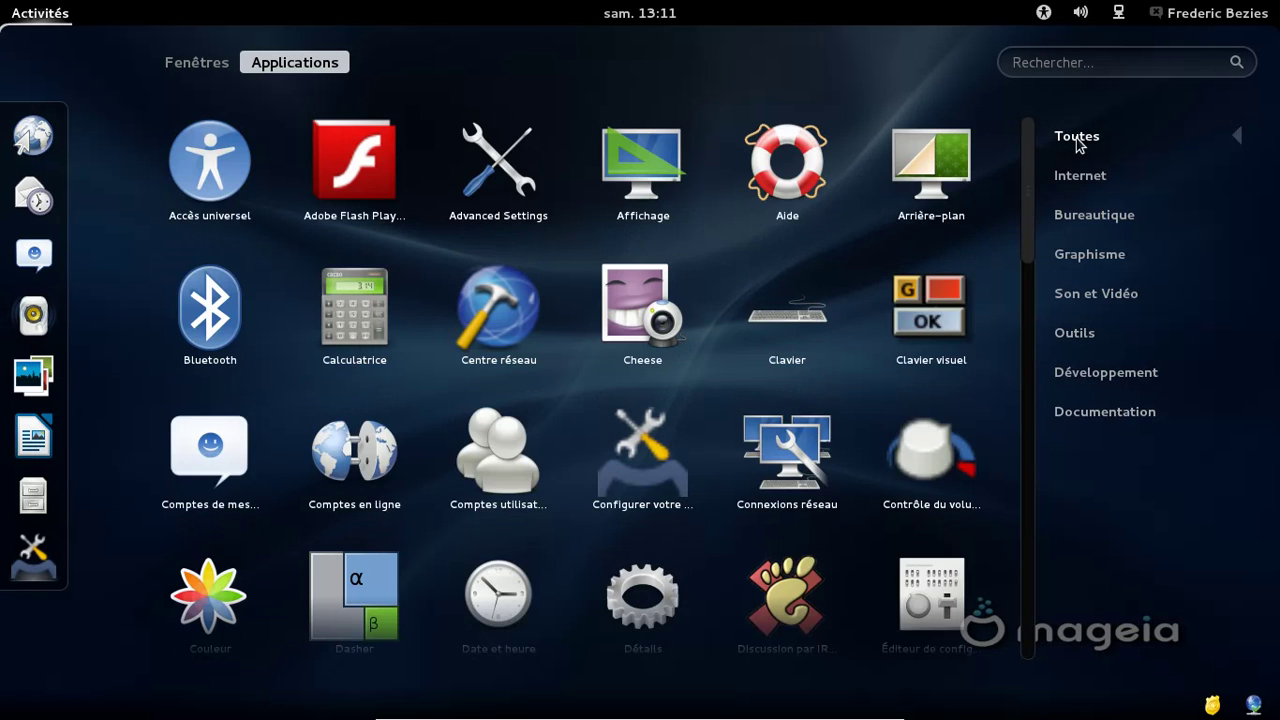
{"action": "left_click", "coordinate": [210, 62]}
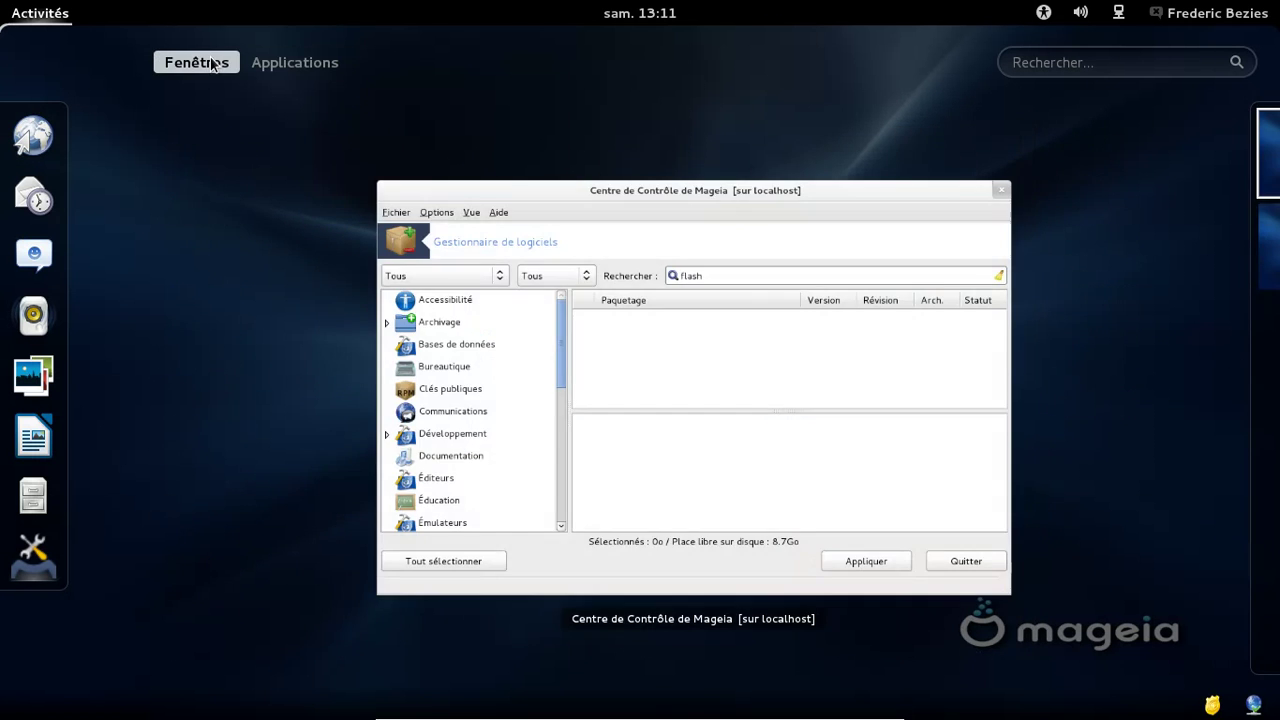
Back in the Control Center, filter to not-installed packages and delete the 'flash' search
{"action": "left_click", "coordinate": [695, 370]}
{"action": "double_click", "coordinate": [731, 213]}
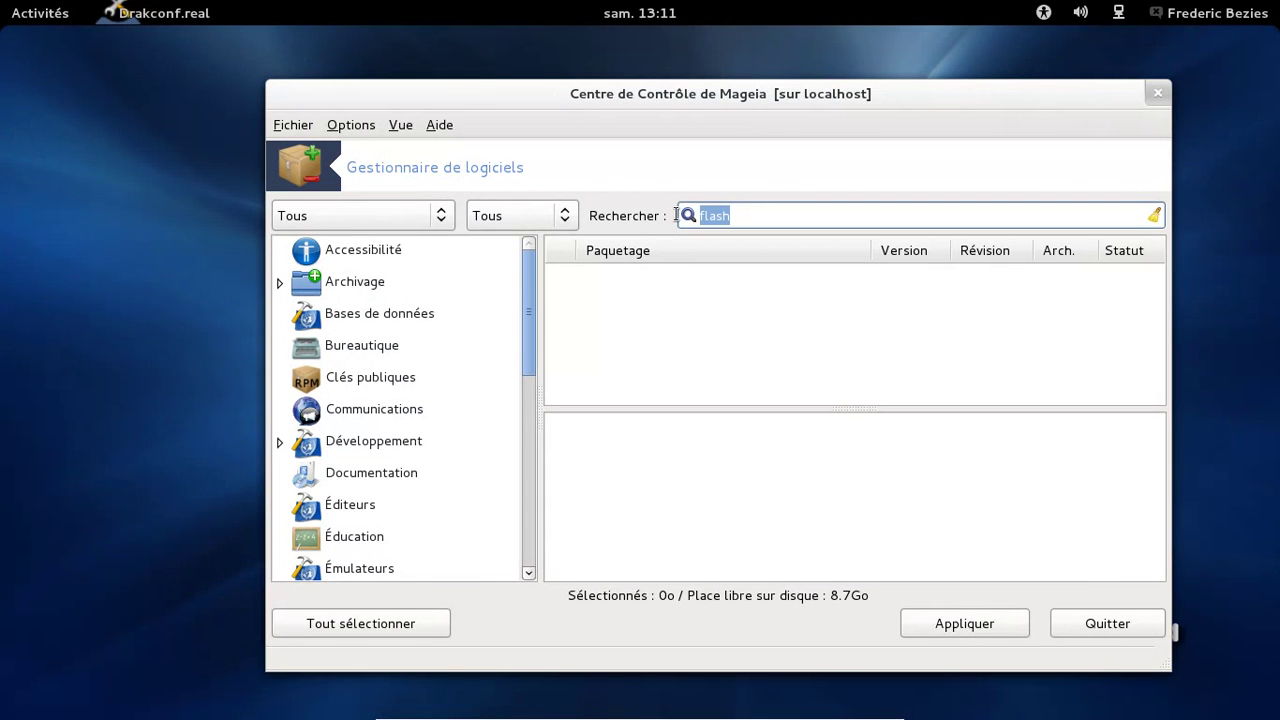
{"action": "left_click", "coordinate": [566, 226]}
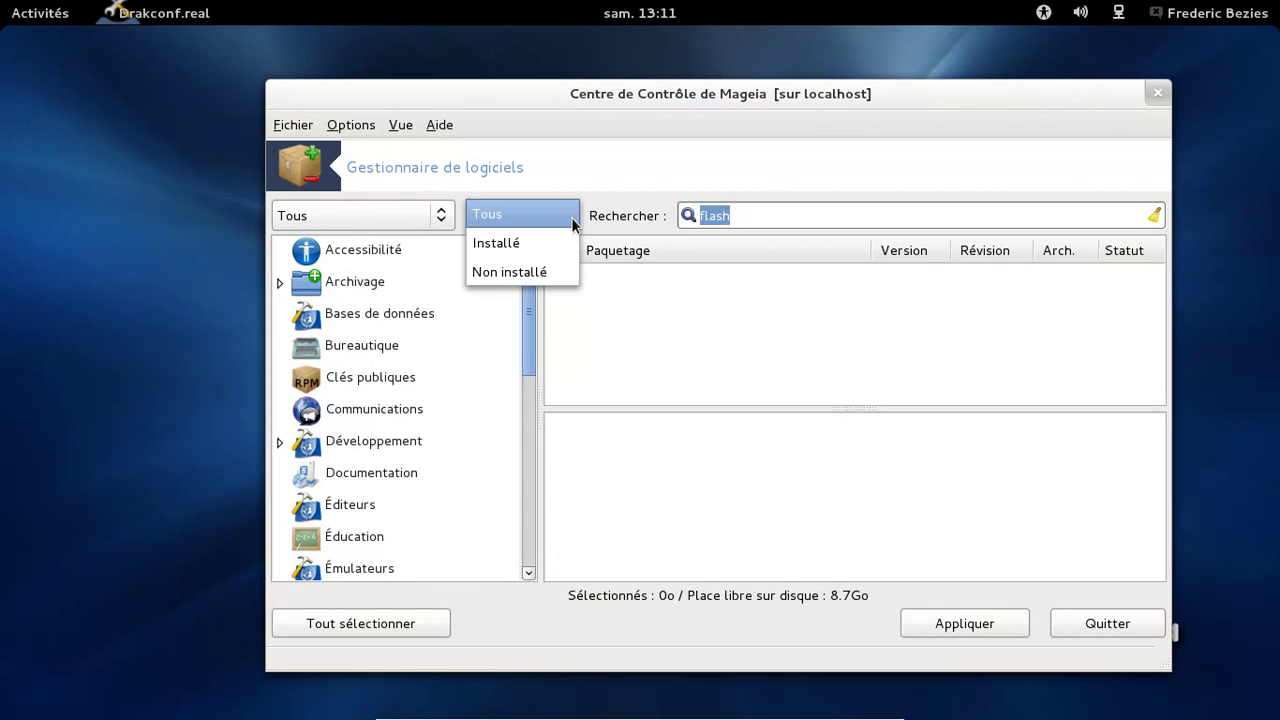
{"action": "left_click", "coordinate": [551, 274]}
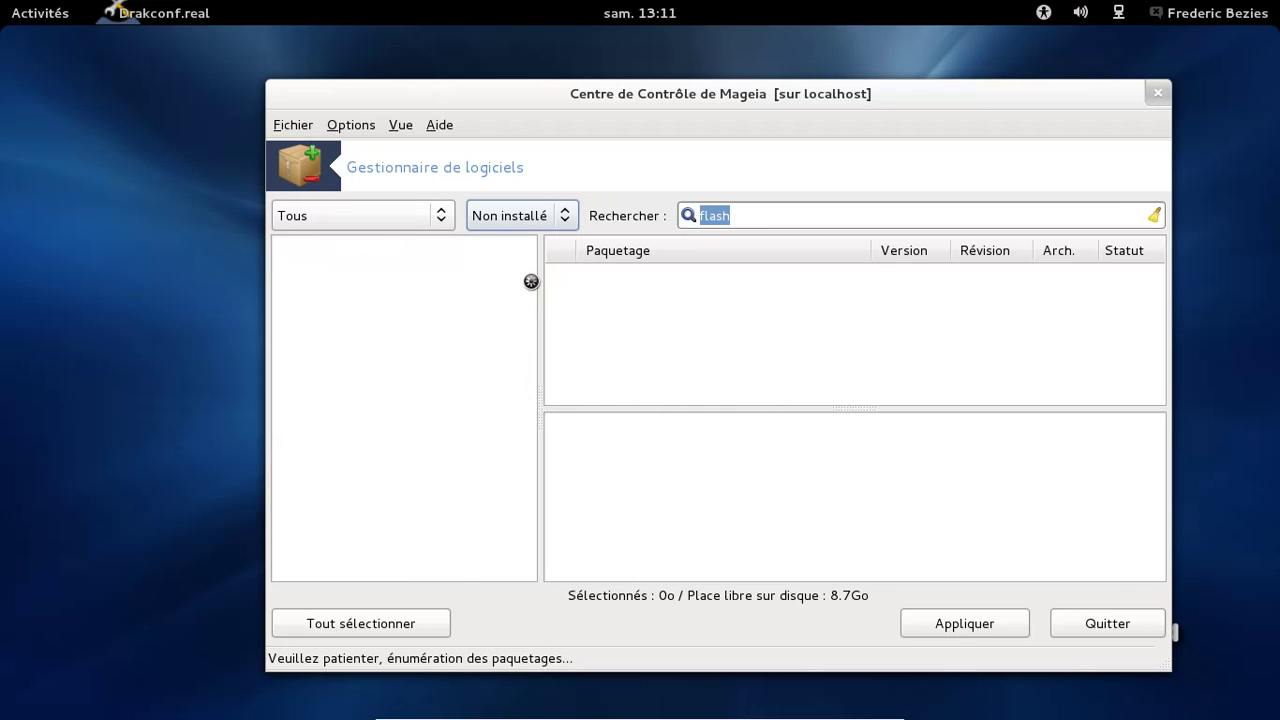
{"action": "left_click", "coordinate": [738, 217]}
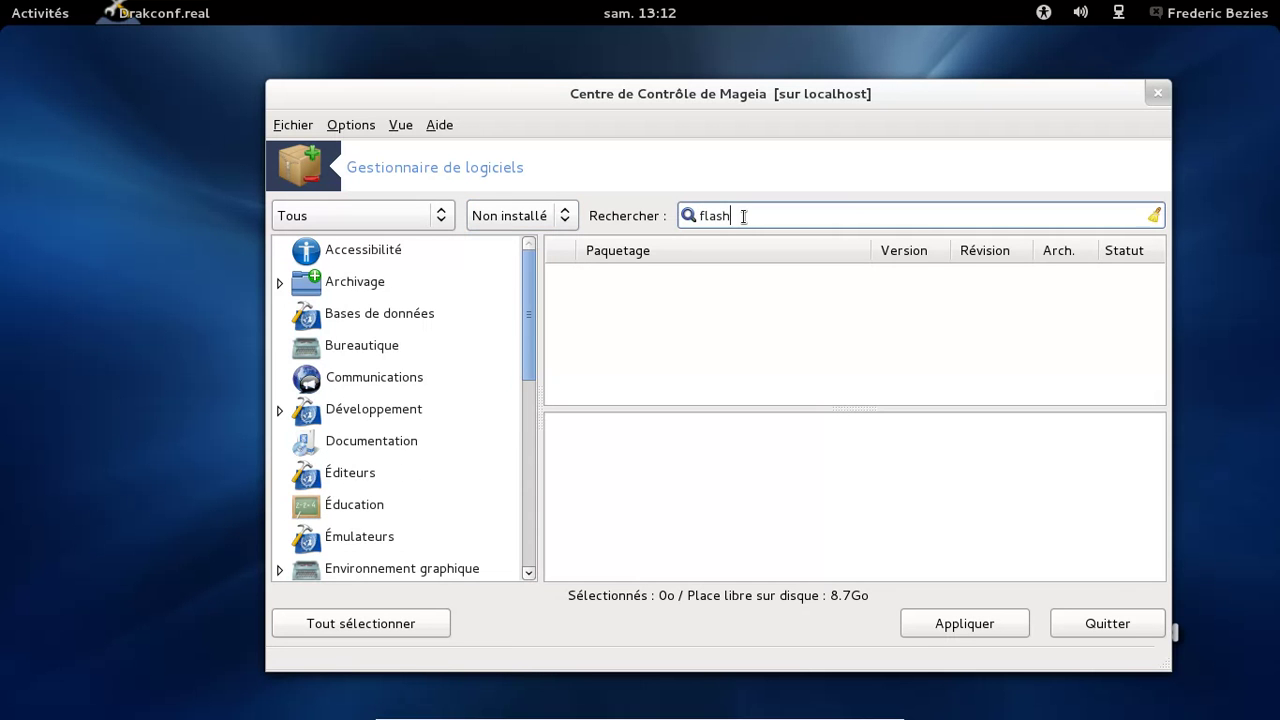
{"action": "key", "text": "Return"}
{"action": "key", "text": "BackSpace"}
Browse the GNOME and Icewm groups under Environnement graphique, then filter to Installé
{"action": "left_click_drag", "start_coordinate": [529, 333], "coordinate": [529, 557]}
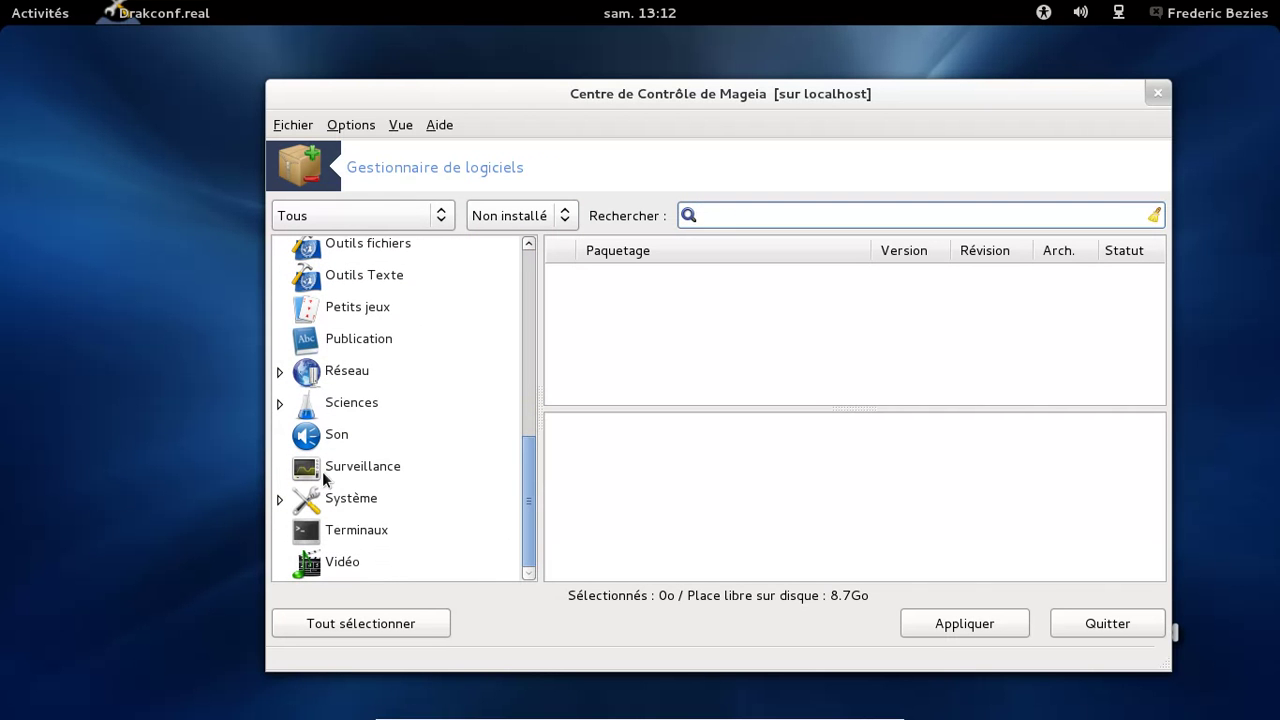
{"action": "left_click_drag", "start_coordinate": [526, 470], "coordinate": [533, 354]}
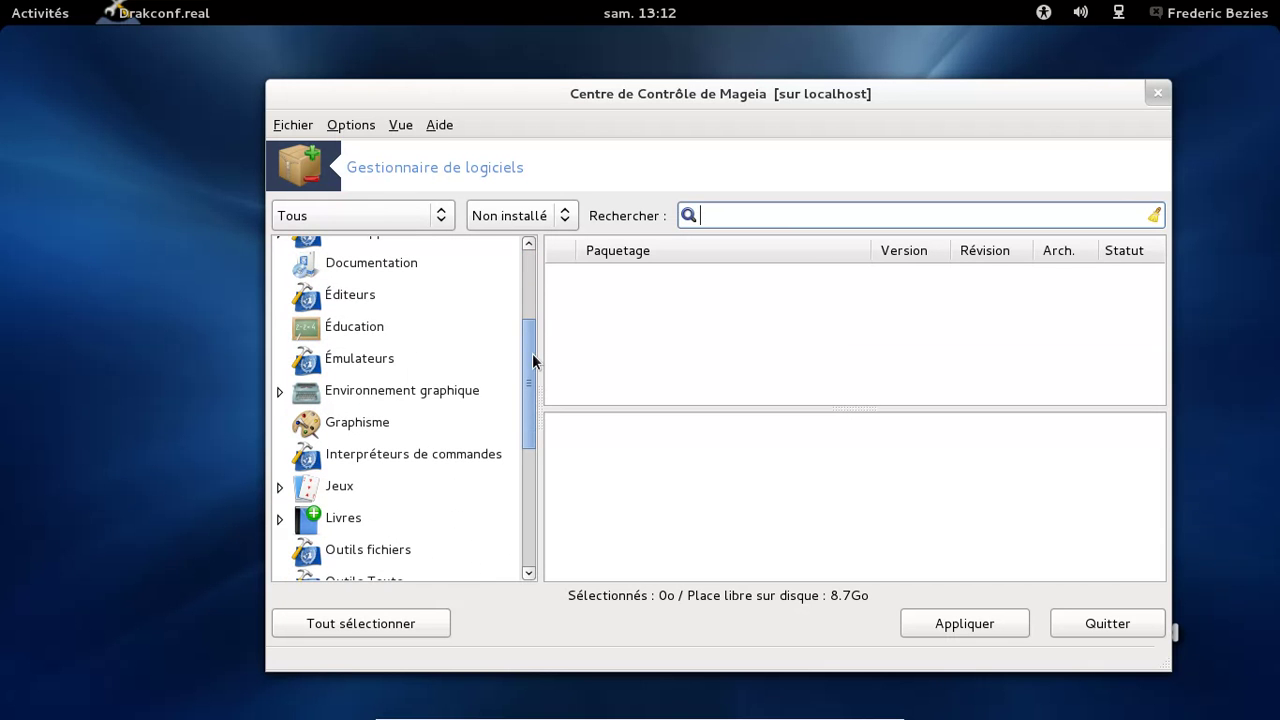
{"action": "left_click", "coordinate": [284, 391]}
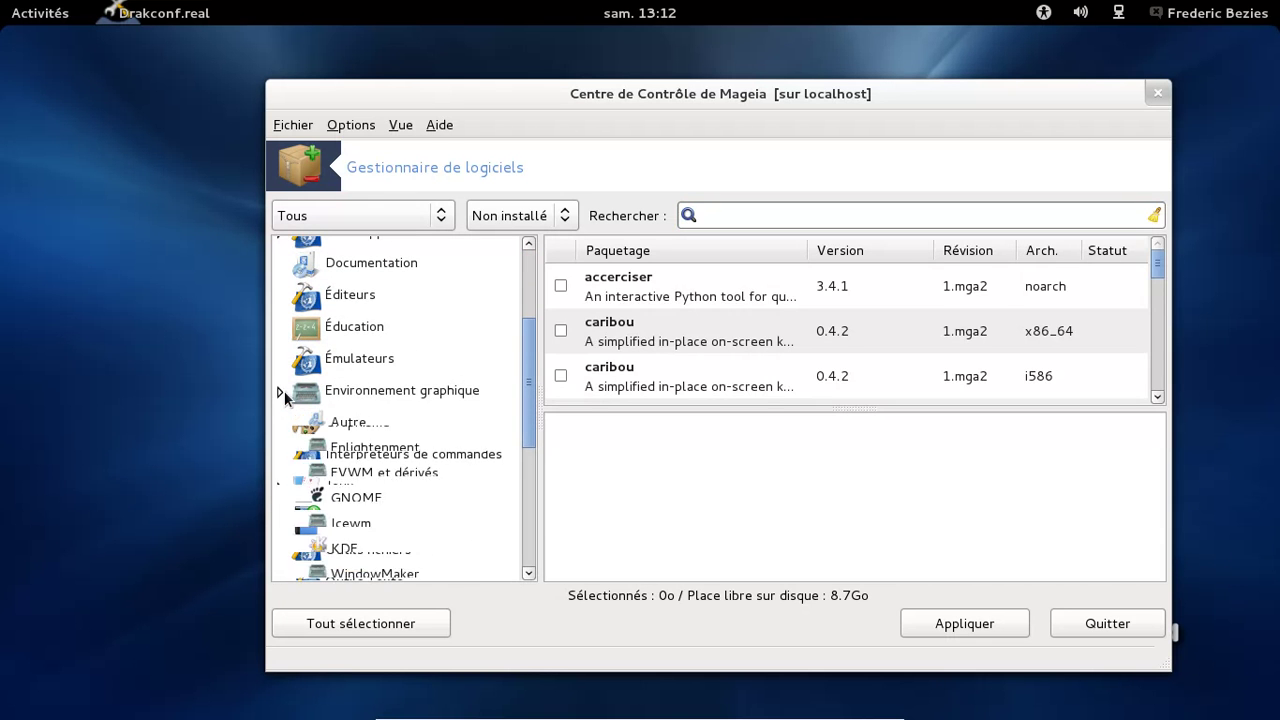
{"action": "left_click", "coordinate": [355, 505]}
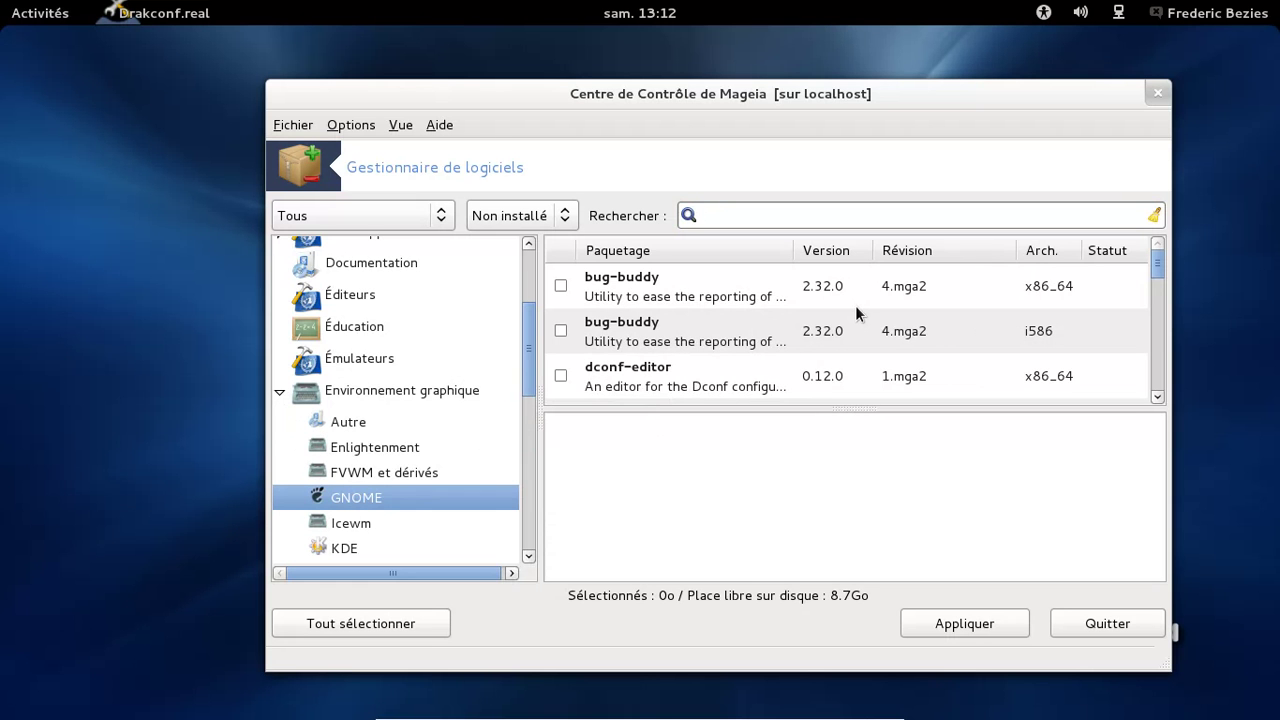
{"action": "left_click", "coordinate": [453, 523]}
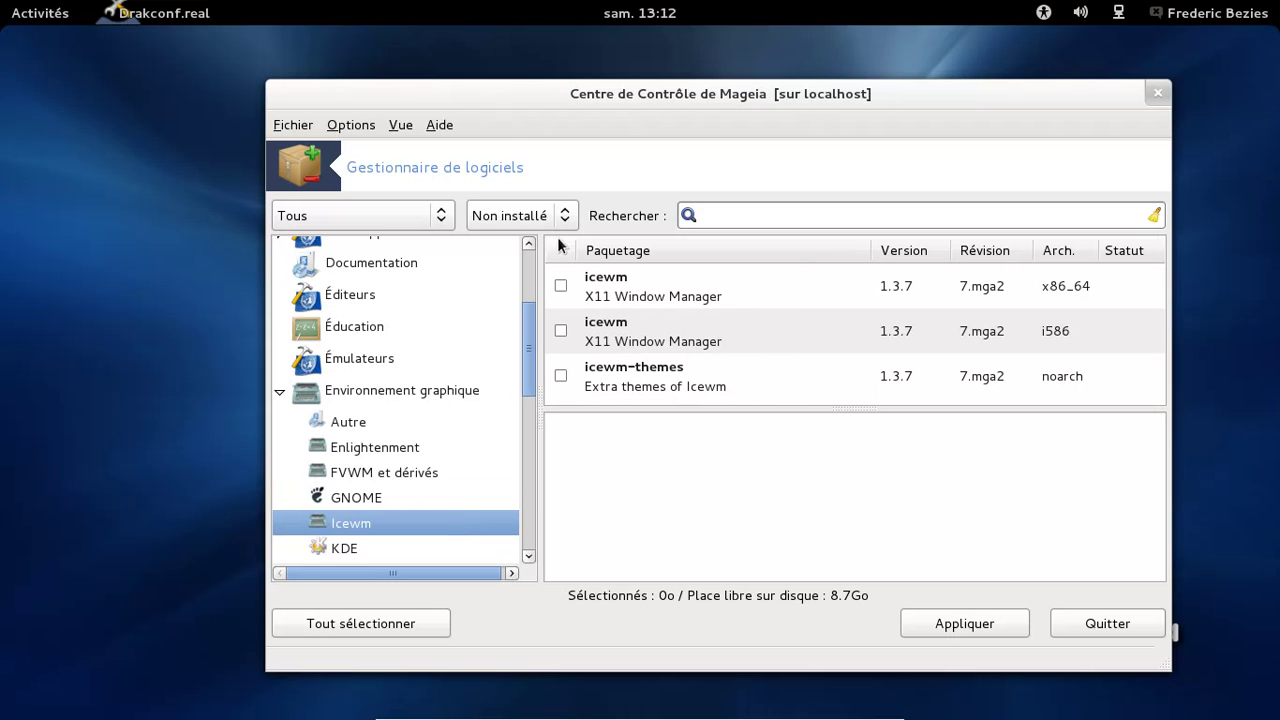
{"action": "left_click", "coordinate": [522, 215]}
{"action": "left_click", "coordinate": [534, 186]}
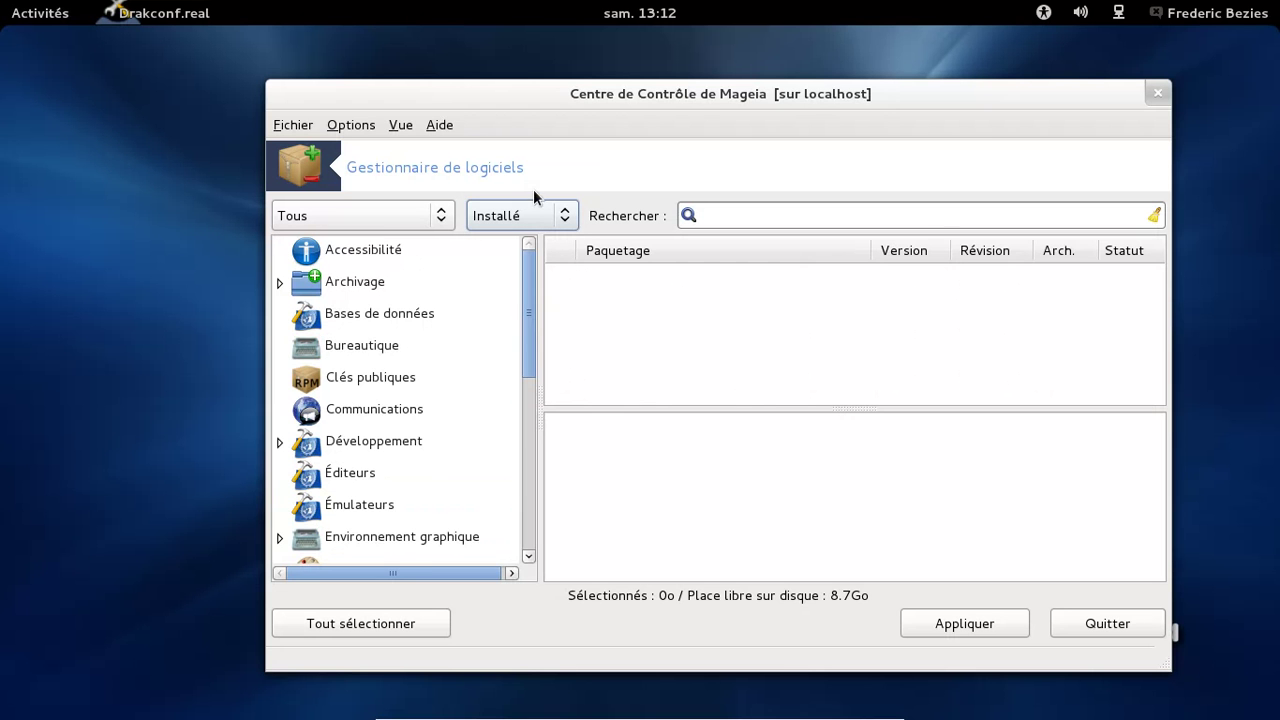
Untick icewm-i18n, icewm-light and icewm-theme-oxygen-aya under Icewm, then apply and confirm removal
{"action": "scroll", "coordinate": [498, 357], "scroll_direction": "down", "scroll_amount": 1}
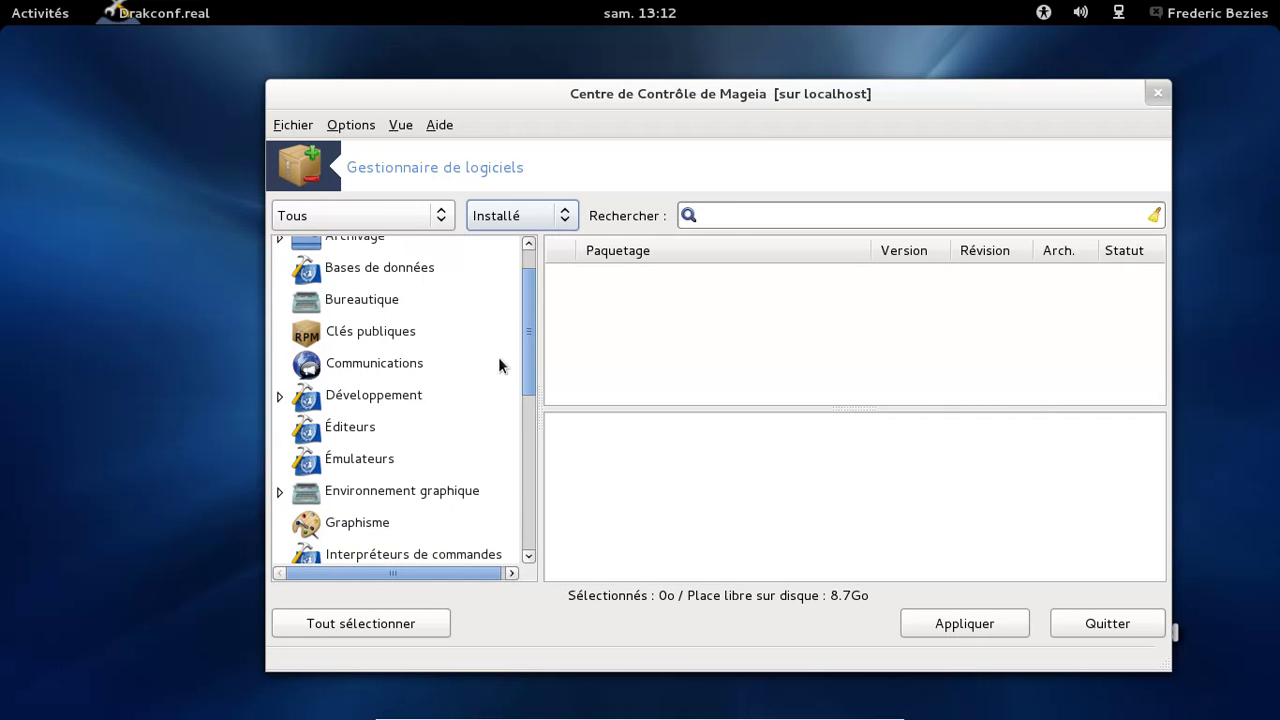
{"action": "left_click", "coordinate": [281, 490]}
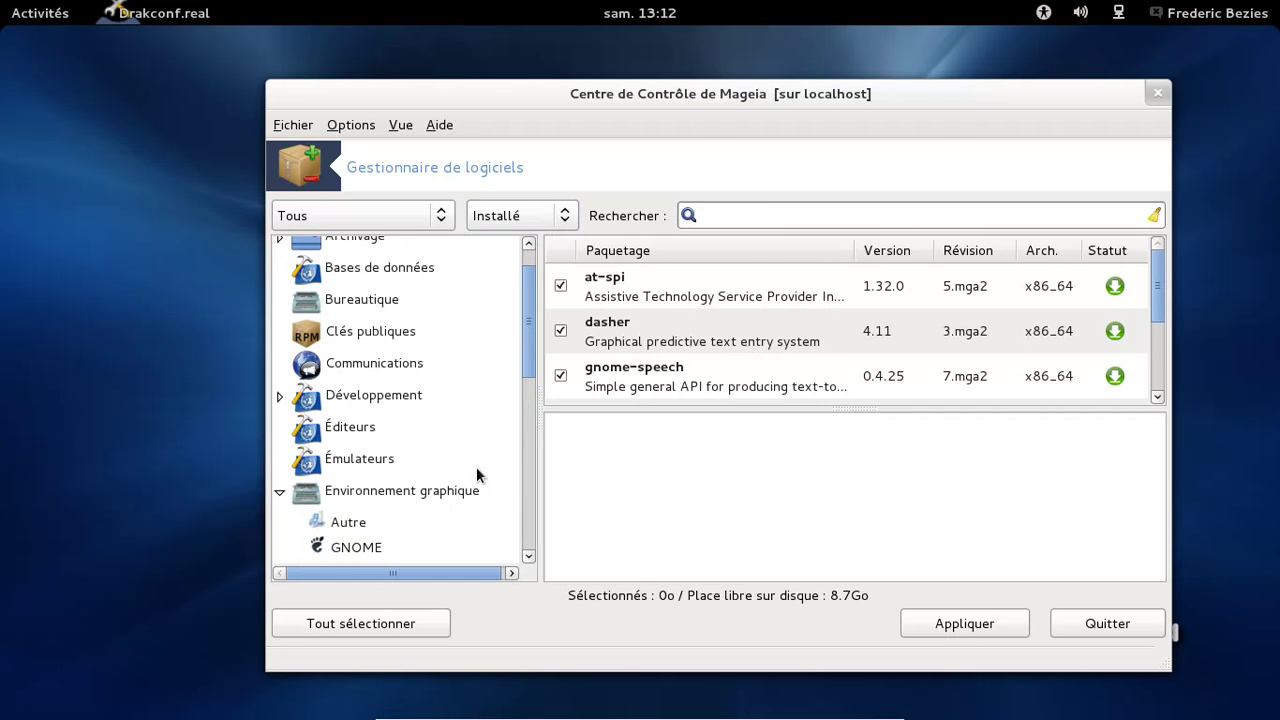
{"action": "left_click_drag", "start_coordinate": [531, 338], "coordinate": [534, 414]}
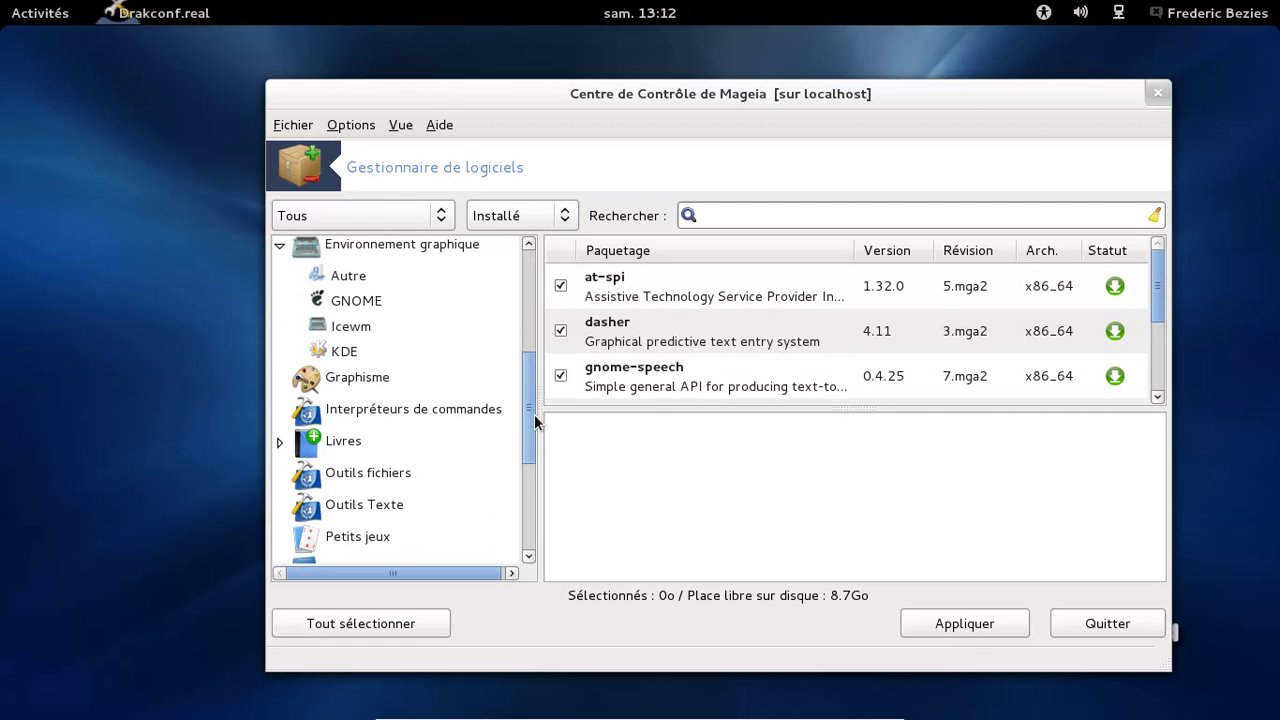
{"action": "left_click", "coordinate": [389, 329]}
{"action": "left_click", "coordinate": [560, 286]}
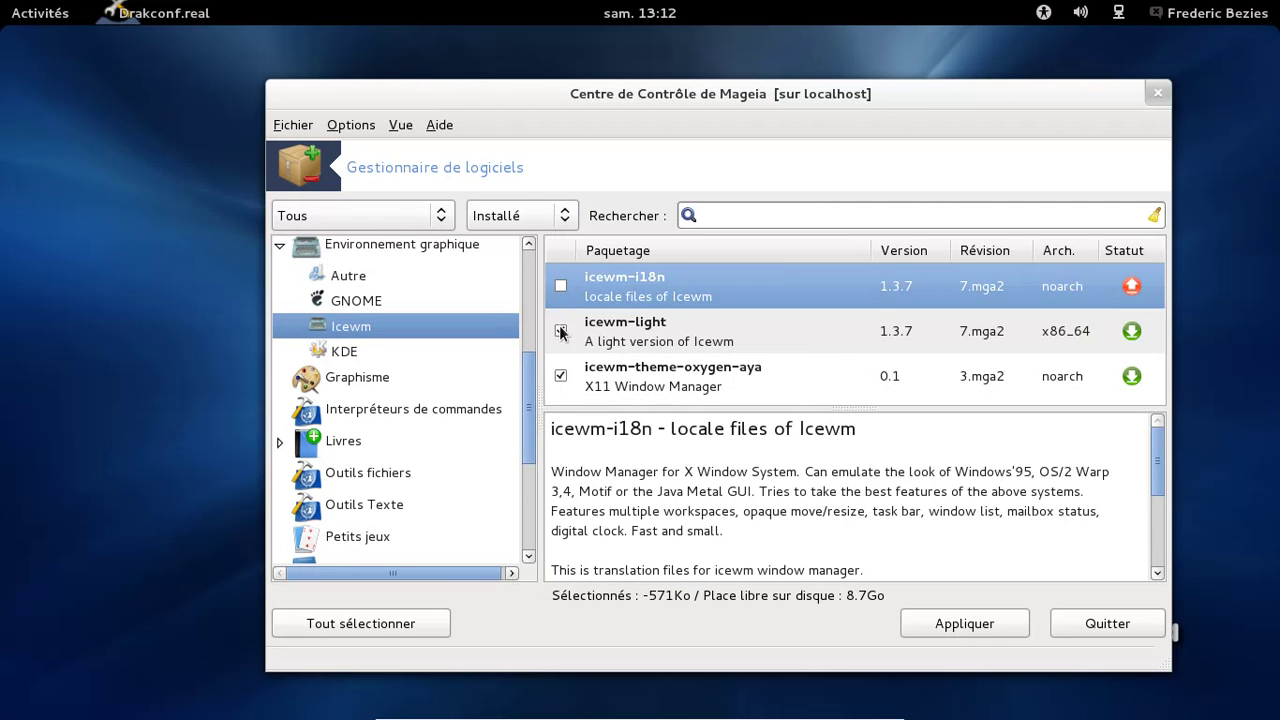
{"action": "left_click", "coordinate": [560, 331]}
{"action": "left_click", "coordinate": [560, 376]}
{"action": "left_click", "coordinate": [999, 616]}
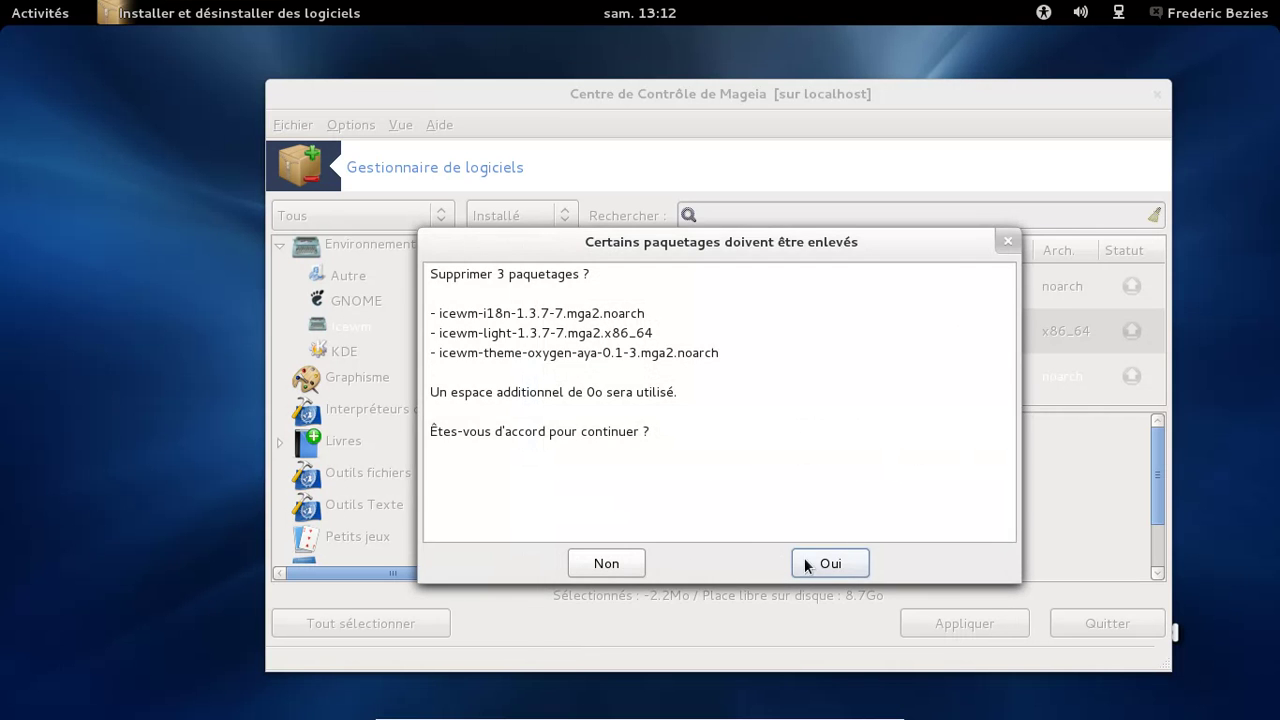
{"action": "left_click", "coordinate": [808, 564]}
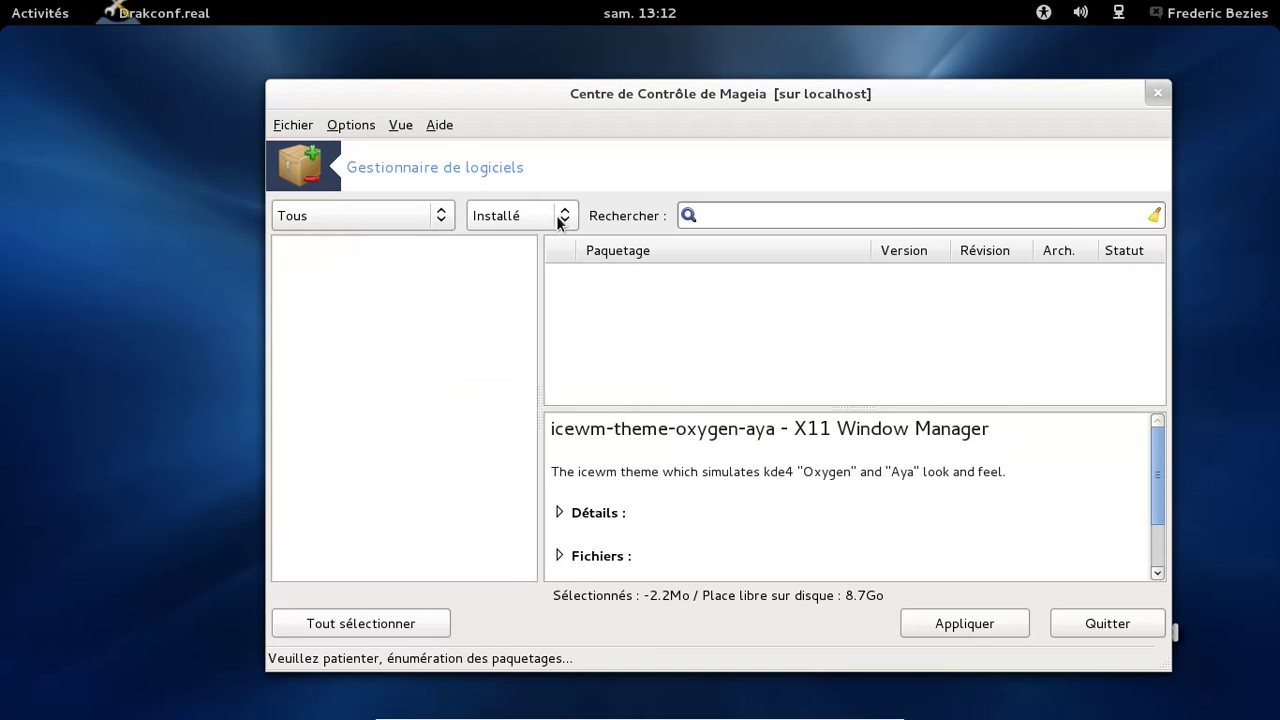
Filter to Non installé, open Environnement graphique > GNOME, and scroll down to emerillon and eog-plugins
{"action": "left_click", "coordinate": [556, 215]}
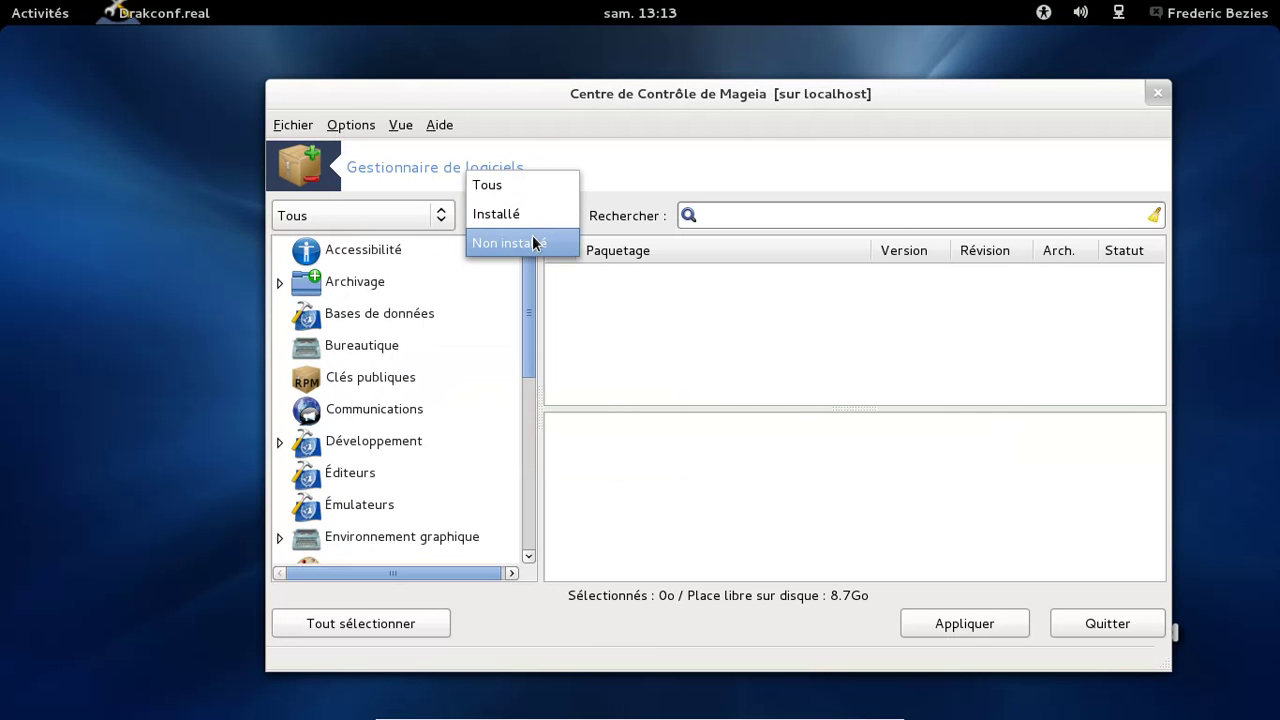
{"action": "left_click", "coordinate": [533, 243]}
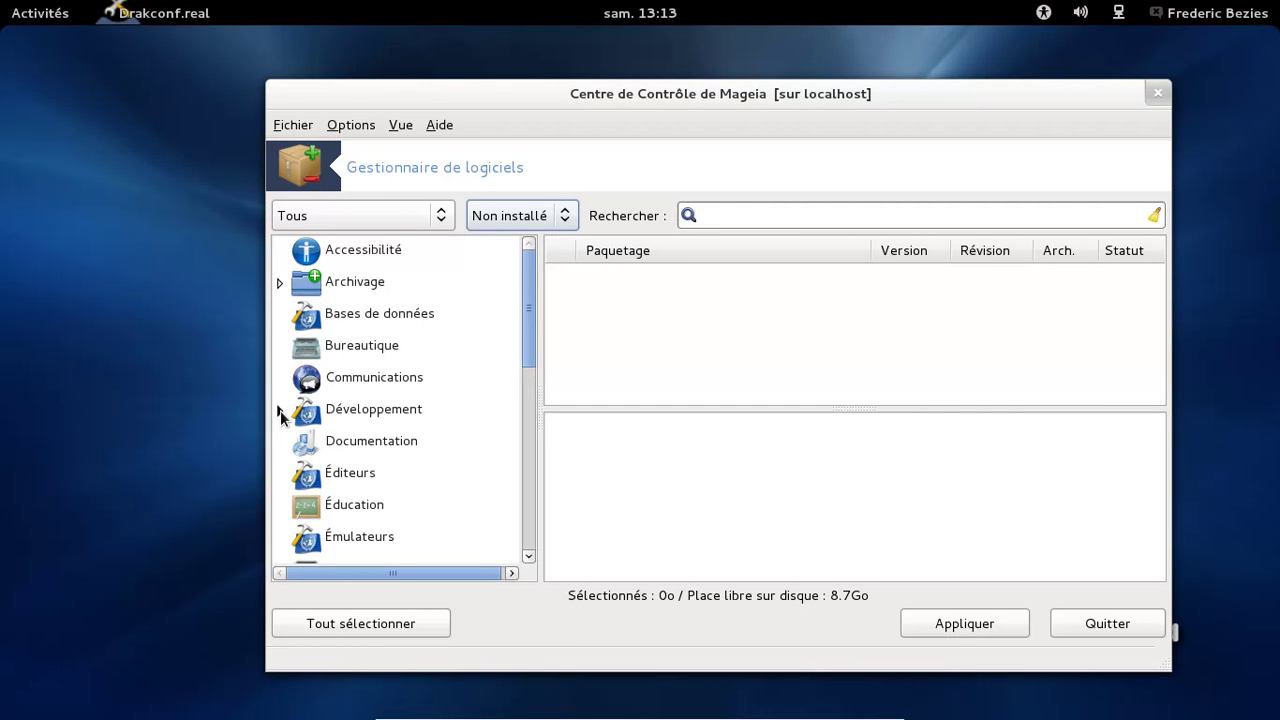
{"action": "left_click_drag", "start_coordinate": [531, 320], "coordinate": [515, 392]}
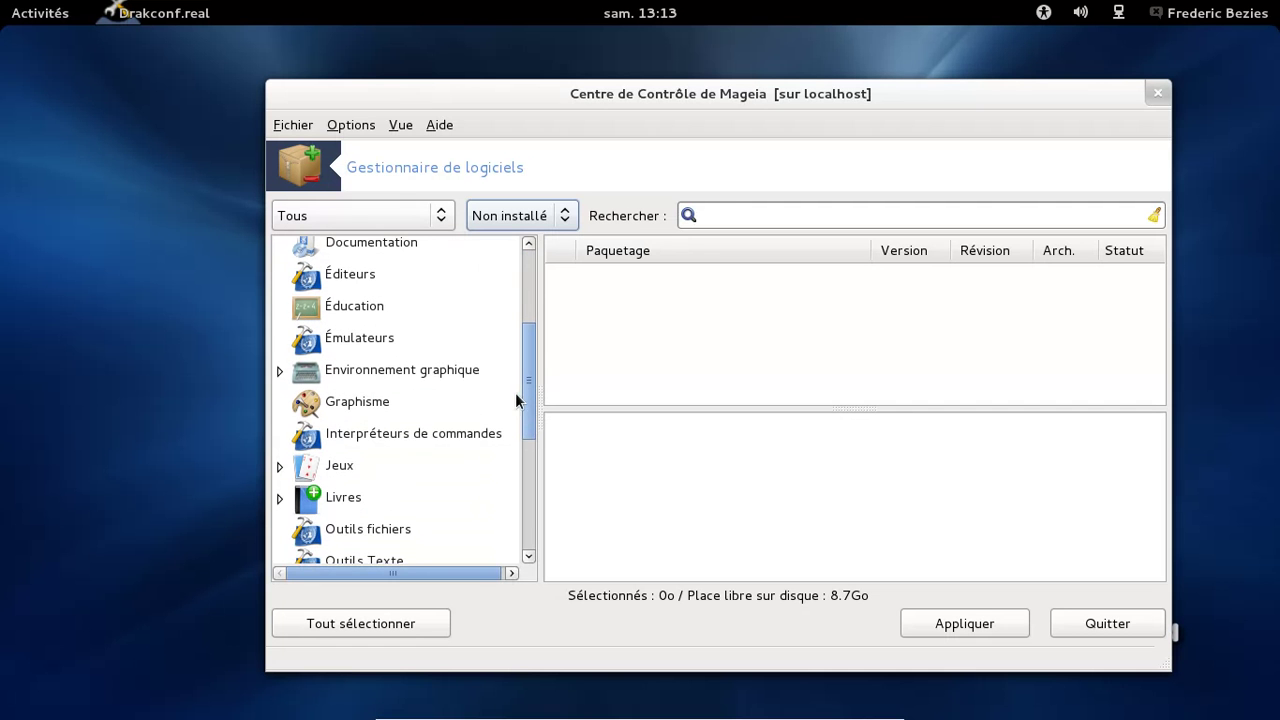
{"action": "left_click", "coordinate": [280, 370]}
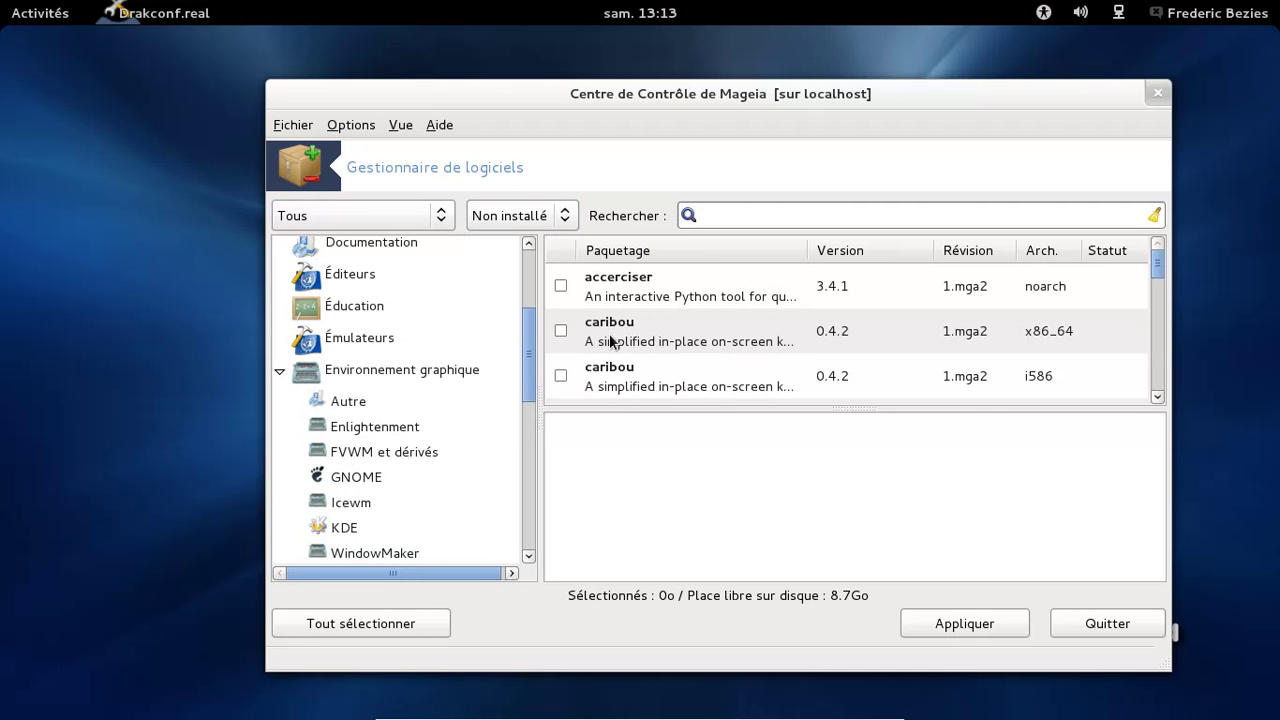
{"action": "left_click", "coordinate": [378, 477]}
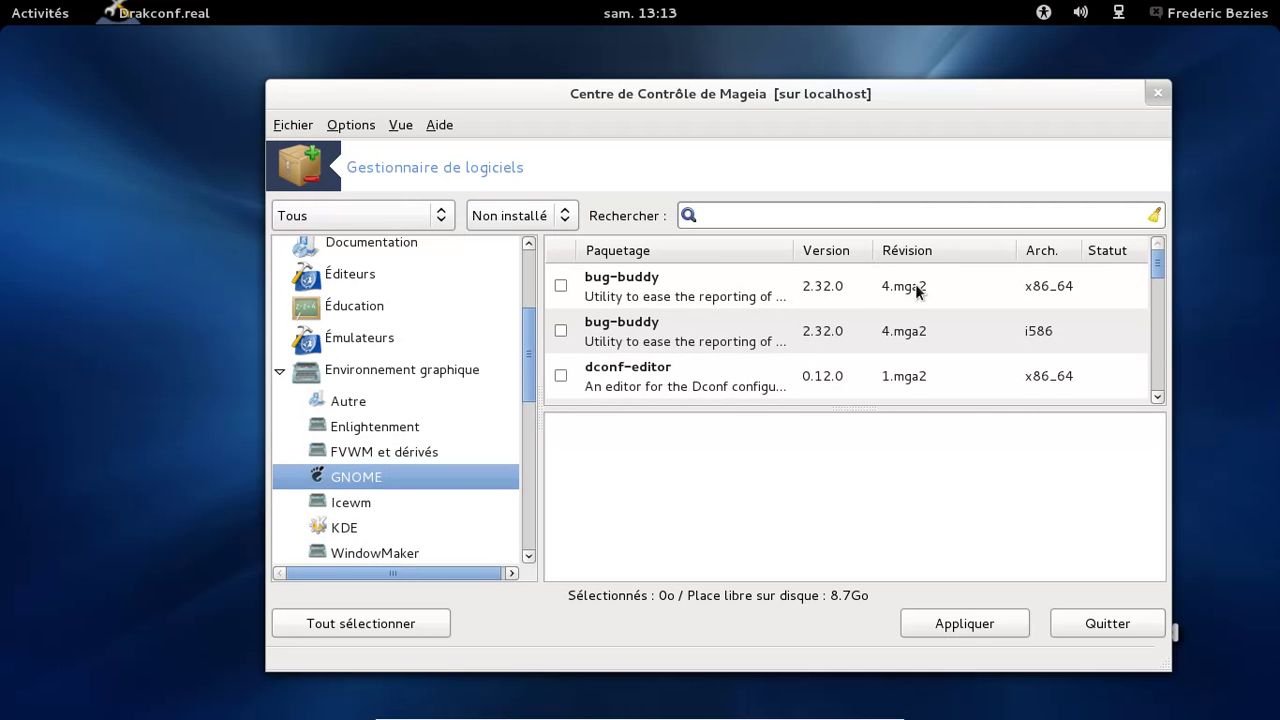
{"action": "scroll", "coordinate": [920, 300], "scroll_direction": "down", "scroll_amount": 3}
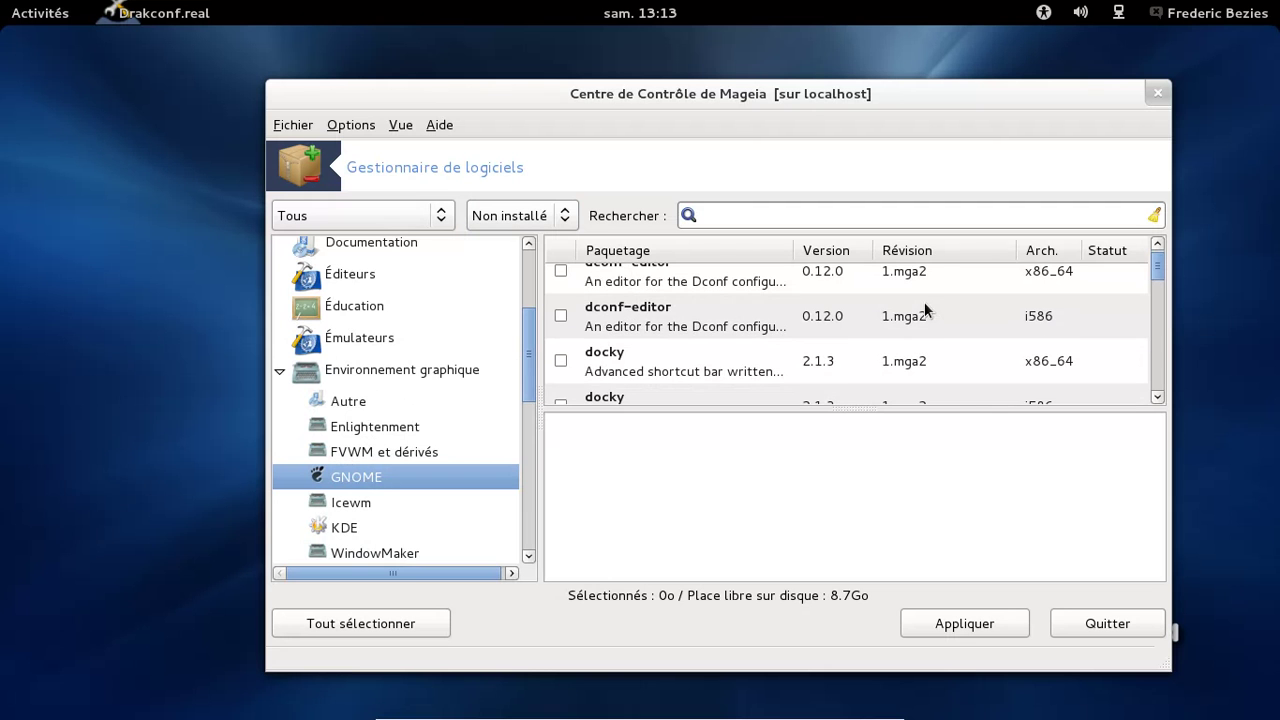
{"action": "scroll", "coordinate": [928, 306], "scroll_direction": "down", "scroll_amount": 2}
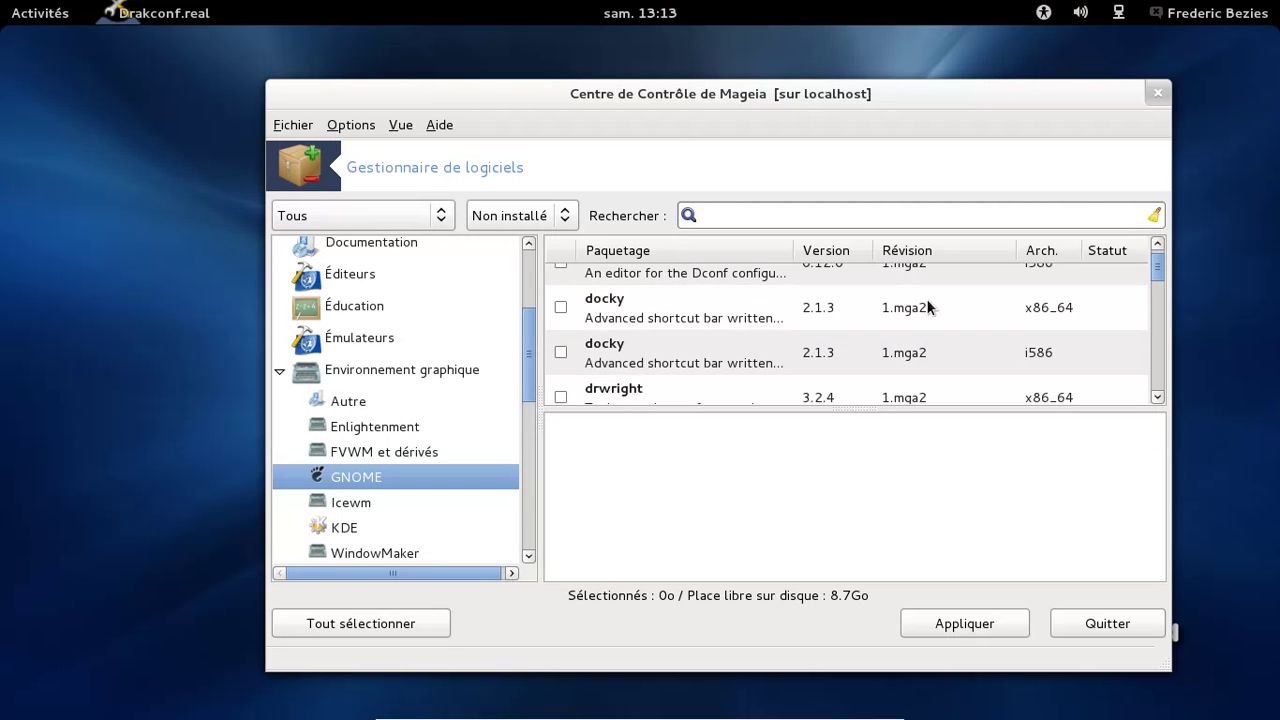
{"action": "scroll", "coordinate": [928, 306], "scroll_direction": "down", "scroll_amount": 3}
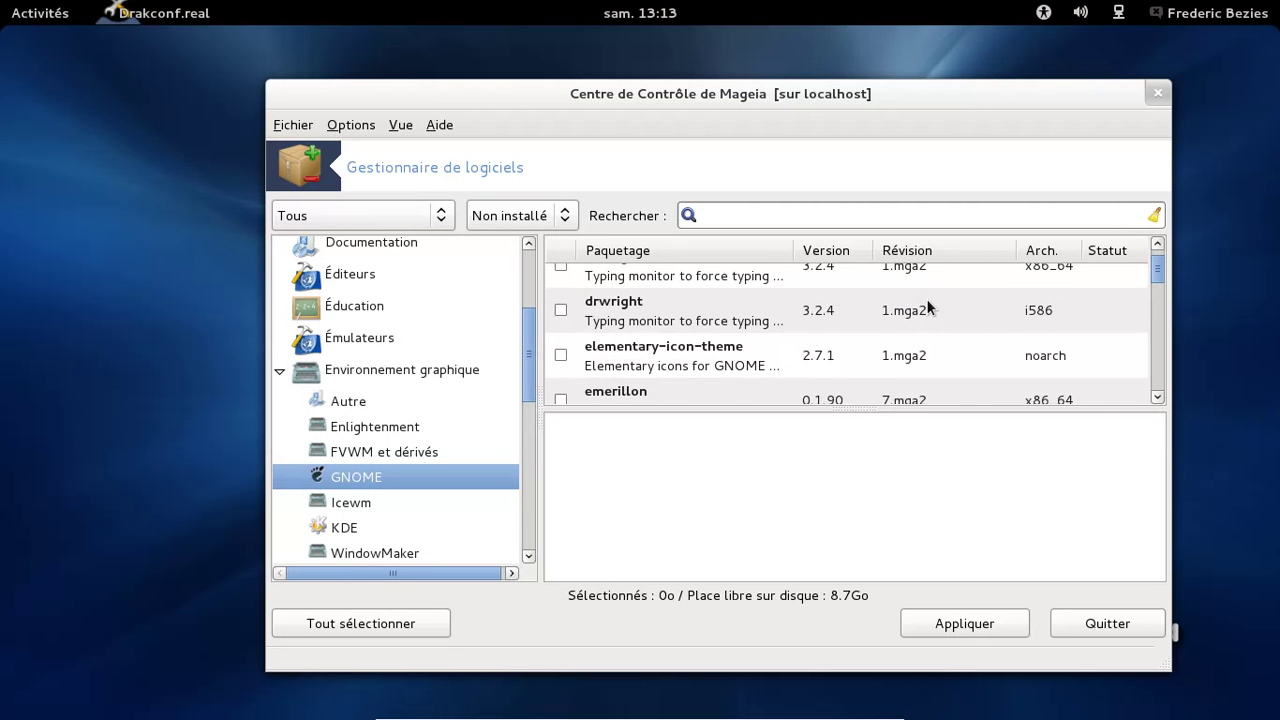
{"action": "scroll", "coordinate": [928, 306], "scroll_direction": "down", "scroll_amount": 3}
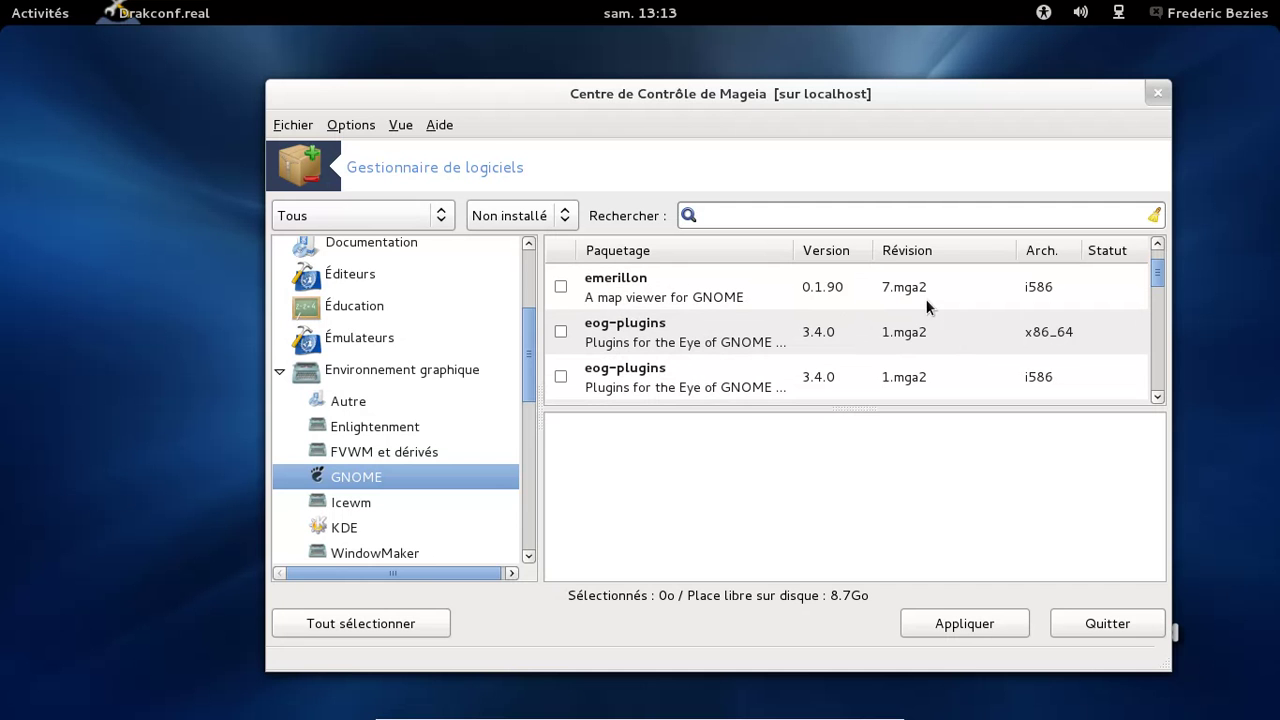
Mark eog-plugins x86_64 for installation, accepting its extra dependency package
{"action": "left_click", "coordinate": [562, 331]}
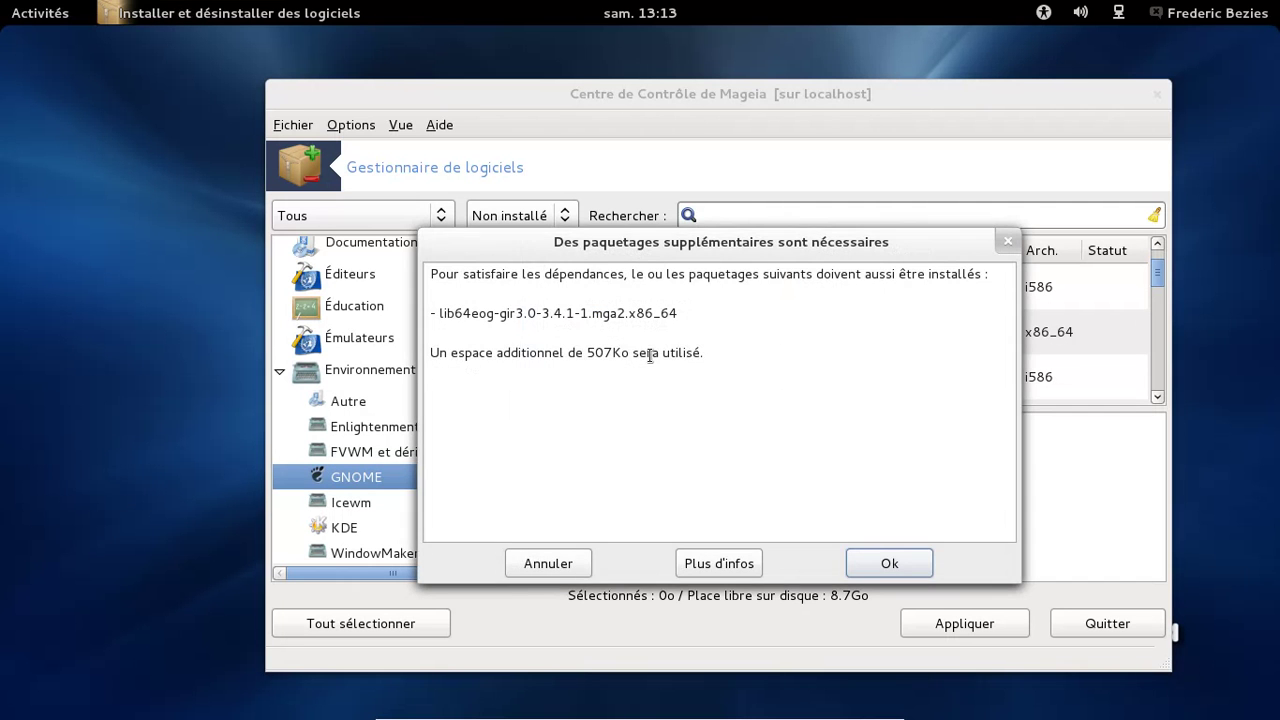
{"action": "left_click", "coordinate": [903, 563]}
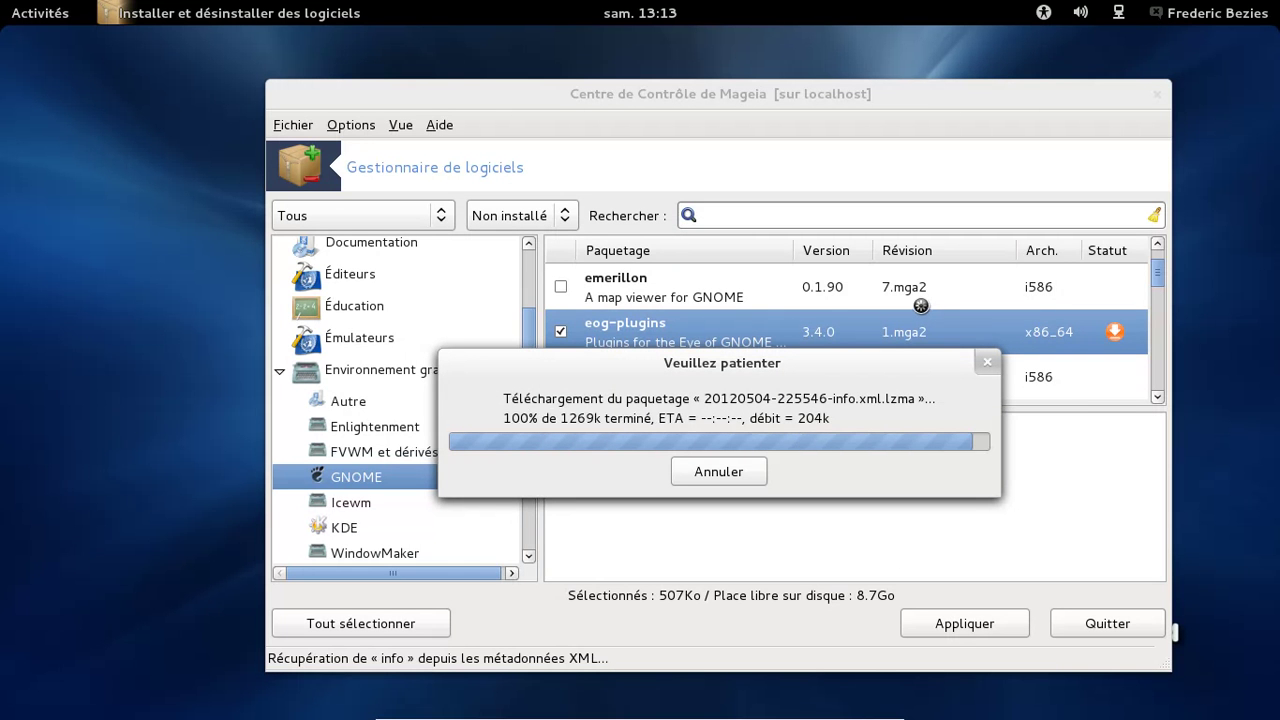
{"action": "scroll", "coordinate": [914, 303], "scroll_direction": "down", "scroll_amount": 2}
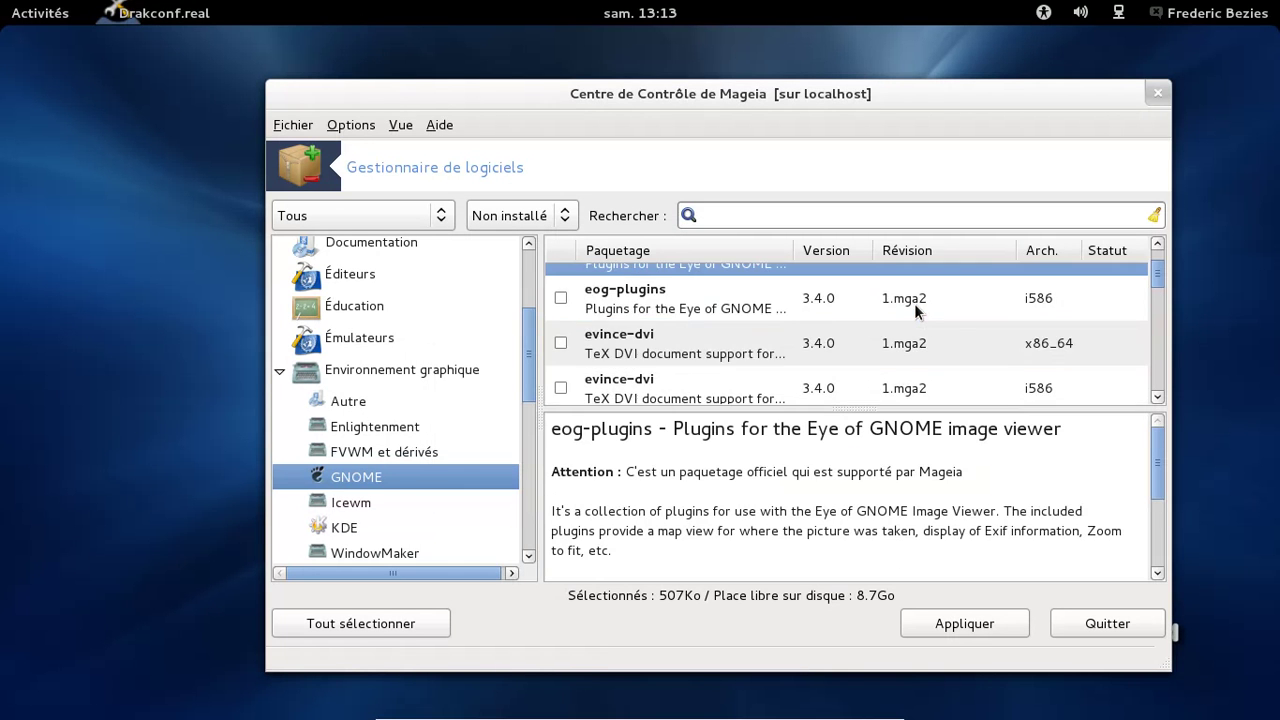
{"action": "scroll", "coordinate": [914, 303], "scroll_direction": "down", "scroll_amount": 4}
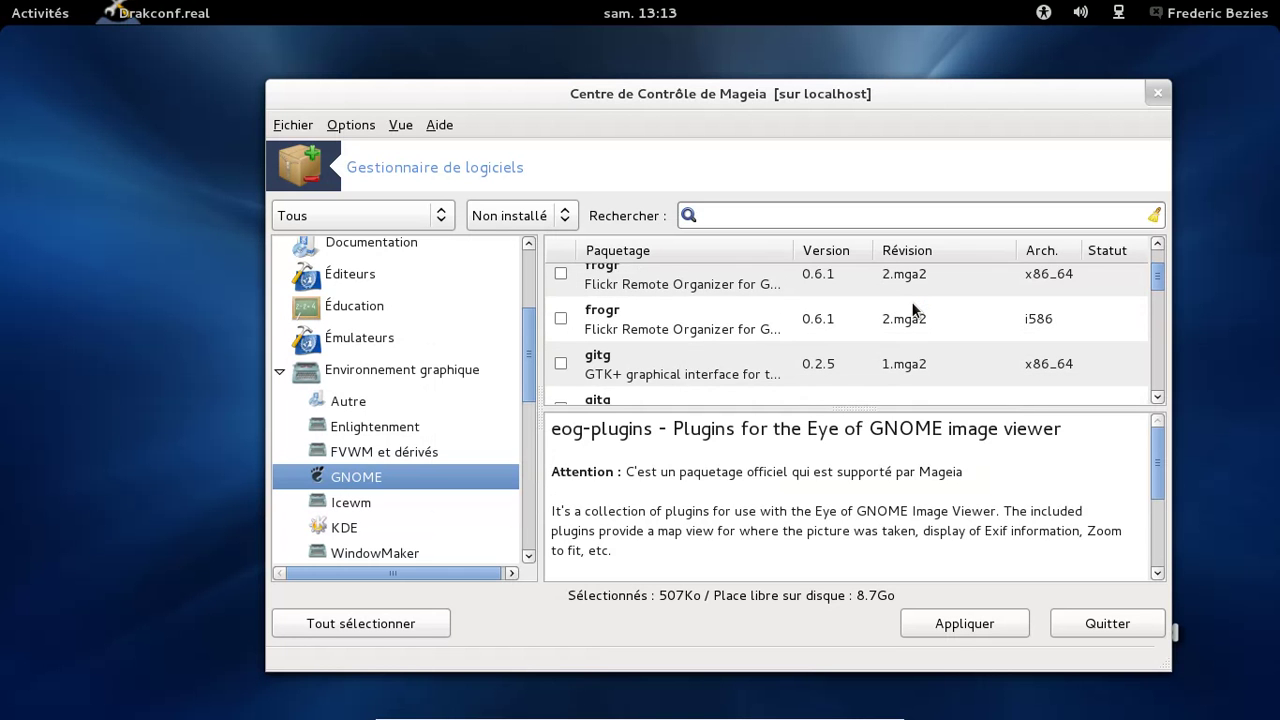
Scroll the uninstalled GNOME package list down to gnome-boxes and gnome-contacts
{"action": "scroll", "coordinate": [914, 310], "scroll_direction": "down", "scroll_amount": 1}
{"action": "scroll", "coordinate": [914, 310], "scroll_direction": "down", "scroll_amount": 2}
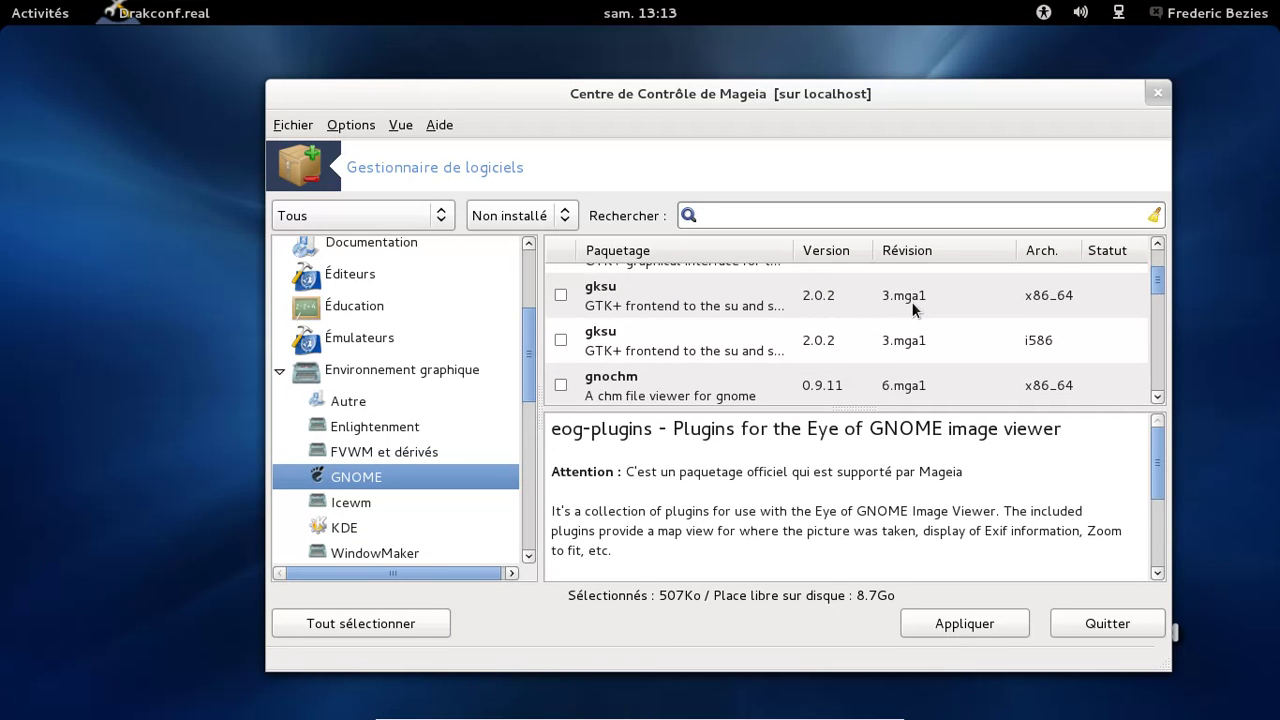
{"action": "scroll", "coordinate": [914, 310], "scroll_direction": "down", "scroll_amount": 2}
{"action": "scroll", "coordinate": [913, 309], "scroll_direction": "down", "scroll_amount": 1}
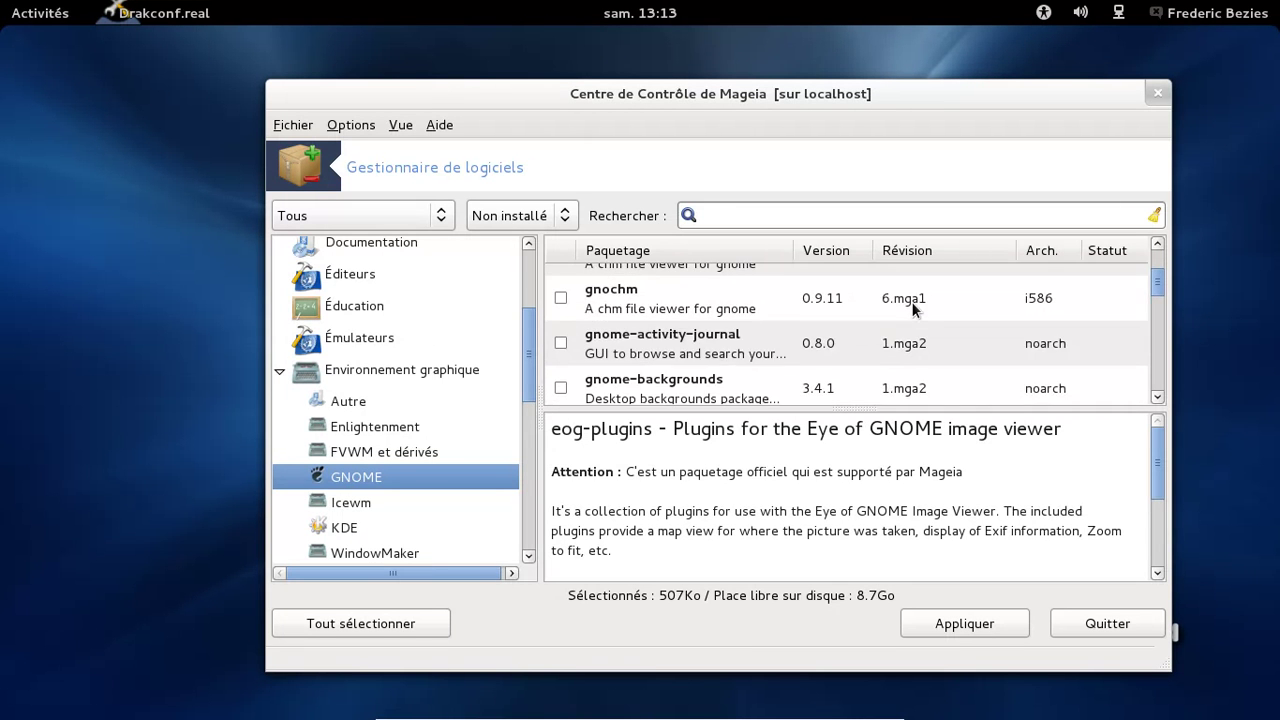
{"action": "scroll", "coordinate": [913, 309], "scroll_direction": "up", "scroll_amount": 1}
{"action": "scroll", "coordinate": [913, 309], "scroll_direction": "down", "scroll_amount": 1}
{"action": "scroll", "coordinate": [912, 304], "scroll_direction": "down", "scroll_amount": 1}
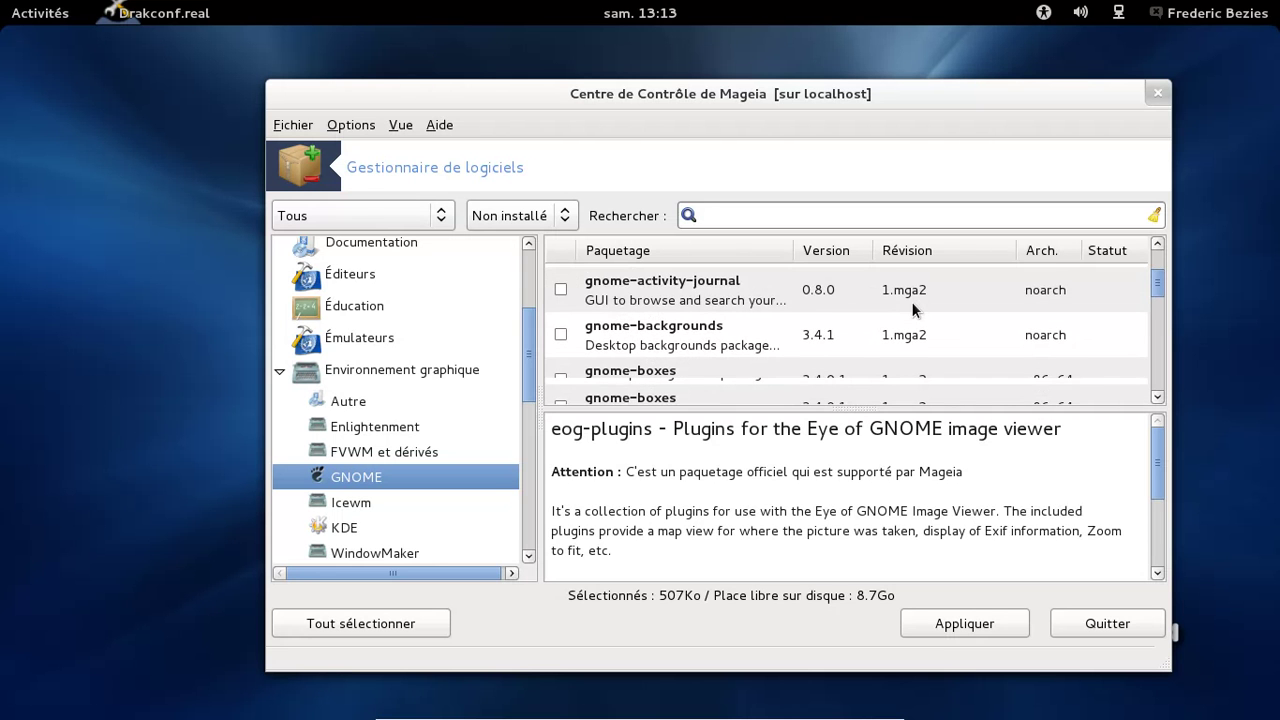
{"action": "scroll", "coordinate": [912, 304], "scroll_direction": "down", "scroll_amount": 1}
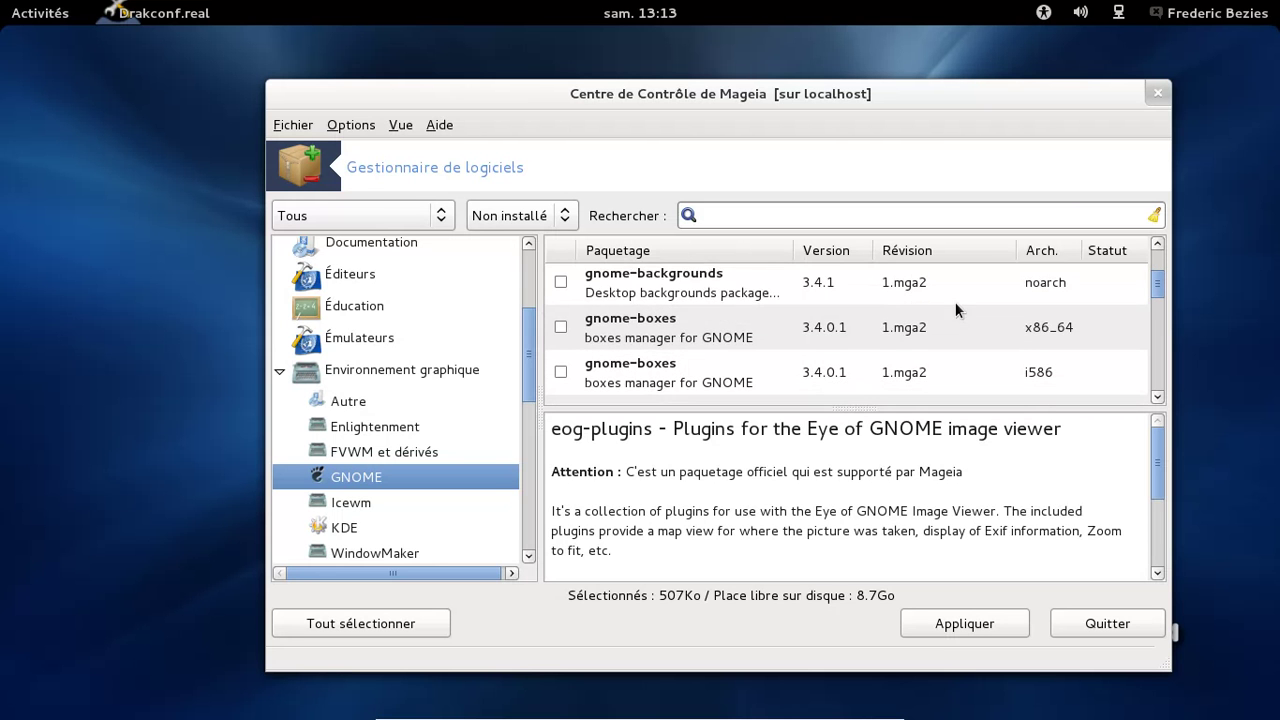
{"action": "scroll", "coordinate": [955, 310], "scroll_direction": "down", "scroll_amount": 2}
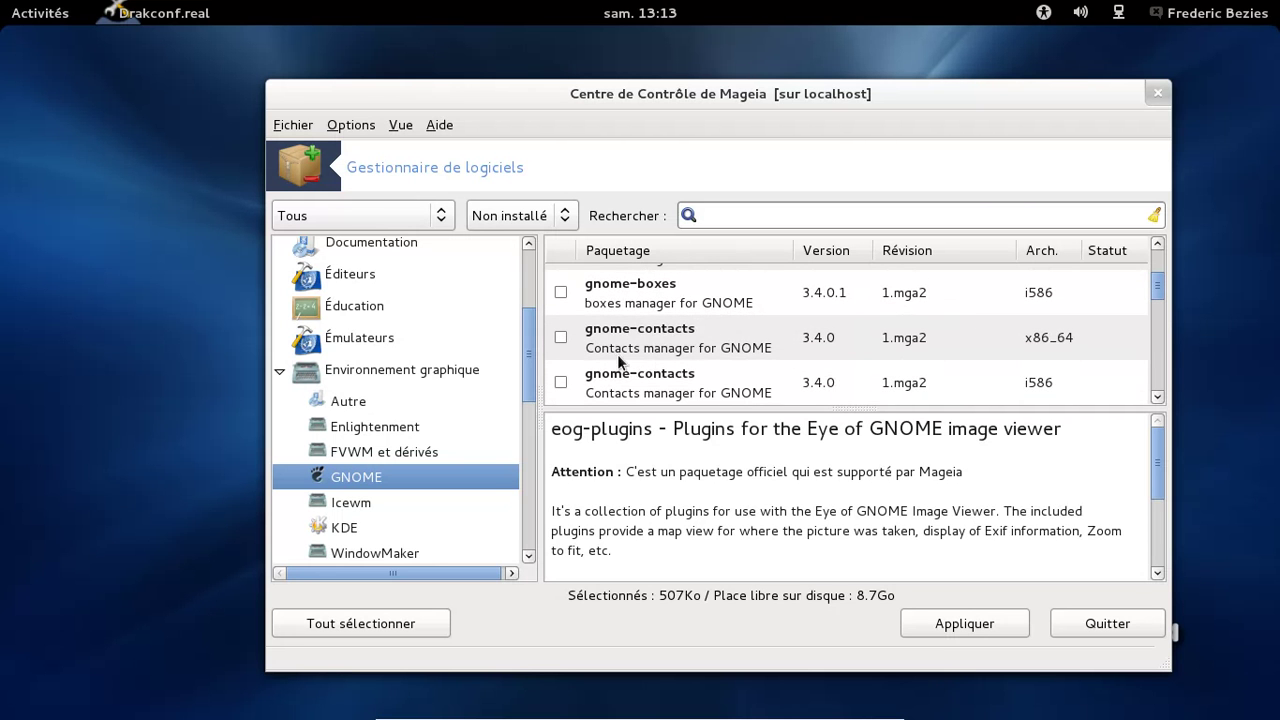
Mark gnome-contacts x86_64 for installation
{"action": "left_click", "coordinate": [560, 338]}
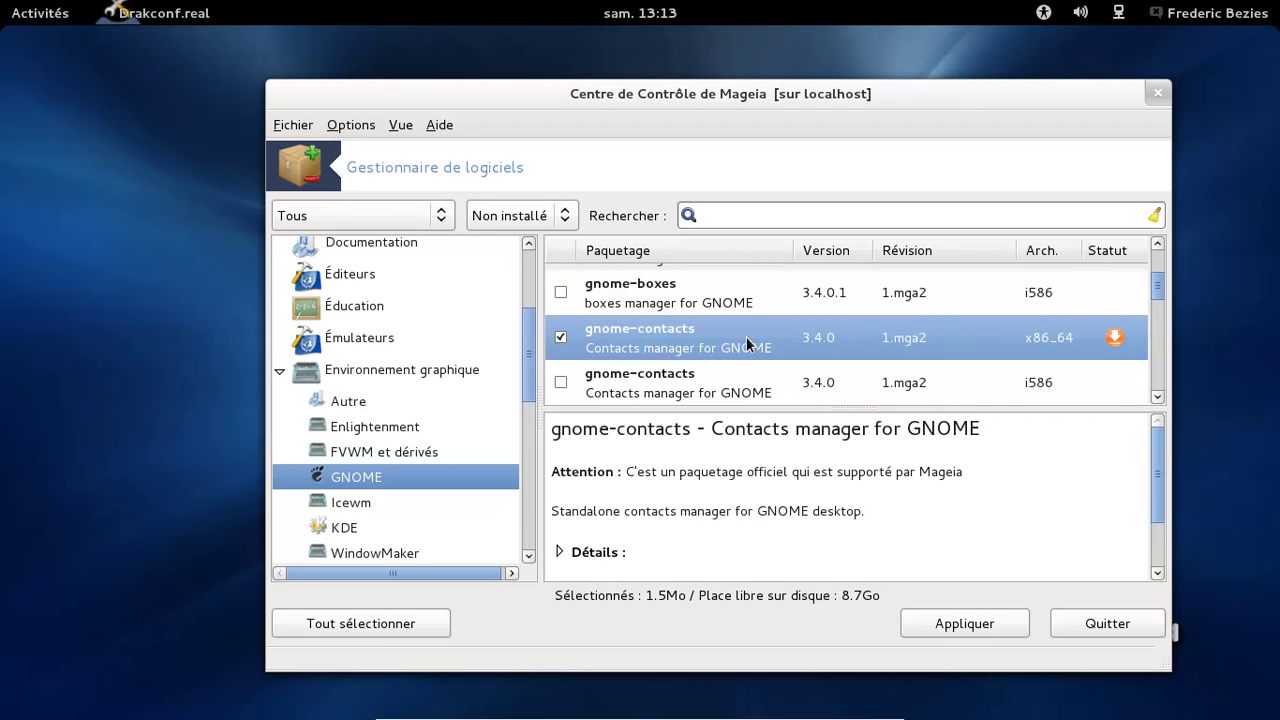
{"action": "scroll", "coordinate": [772, 322], "scroll_direction": "down", "scroll_amount": 2}
{"action": "scroll", "coordinate": [772, 322], "scroll_direction": "down", "scroll_amount": 3}
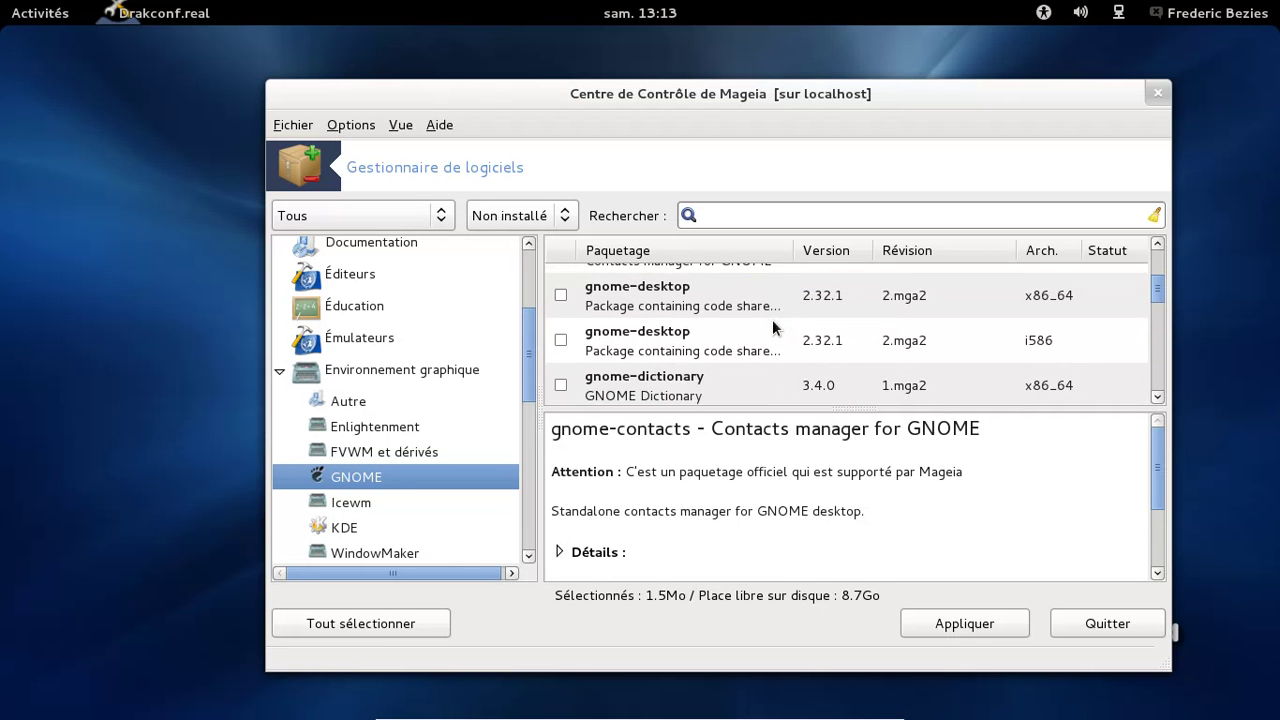
{"action": "scroll", "coordinate": [772, 319], "scroll_direction": "down", "scroll_amount": 4}
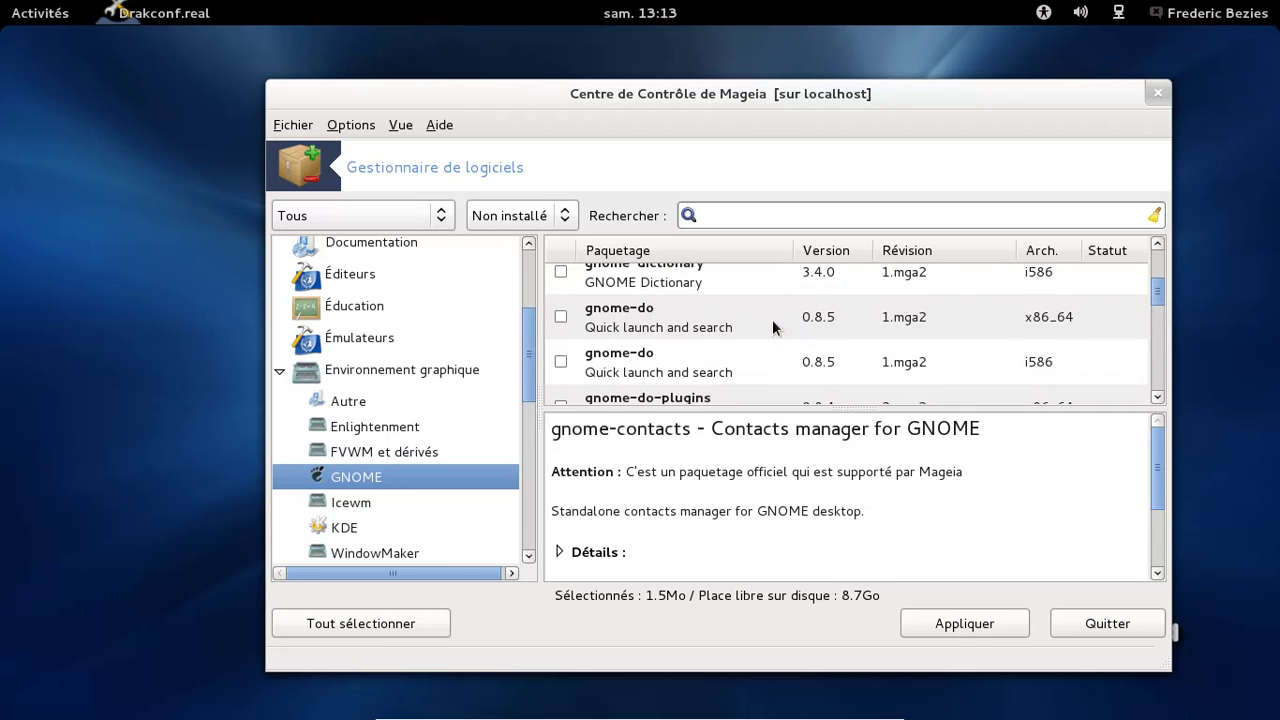
{"action": "scroll", "coordinate": [773, 327], "scroll_direction": "down", "scroll_amount": 2}
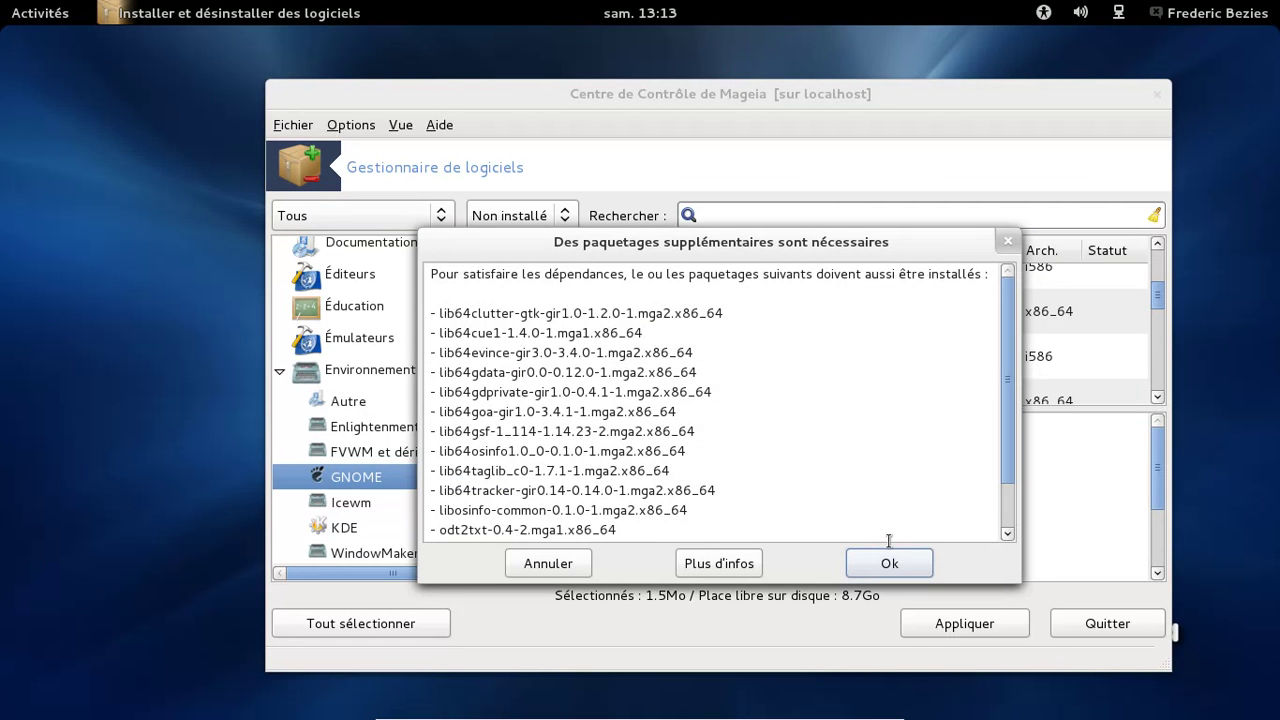
Mark gnome-documents x86_64, accepting its extra dependencies such as tracker (8.4Mo total)
{"action": "left_click_drag", "start_coordinate": [1013, 349], "coordinate": [1013, 383]}
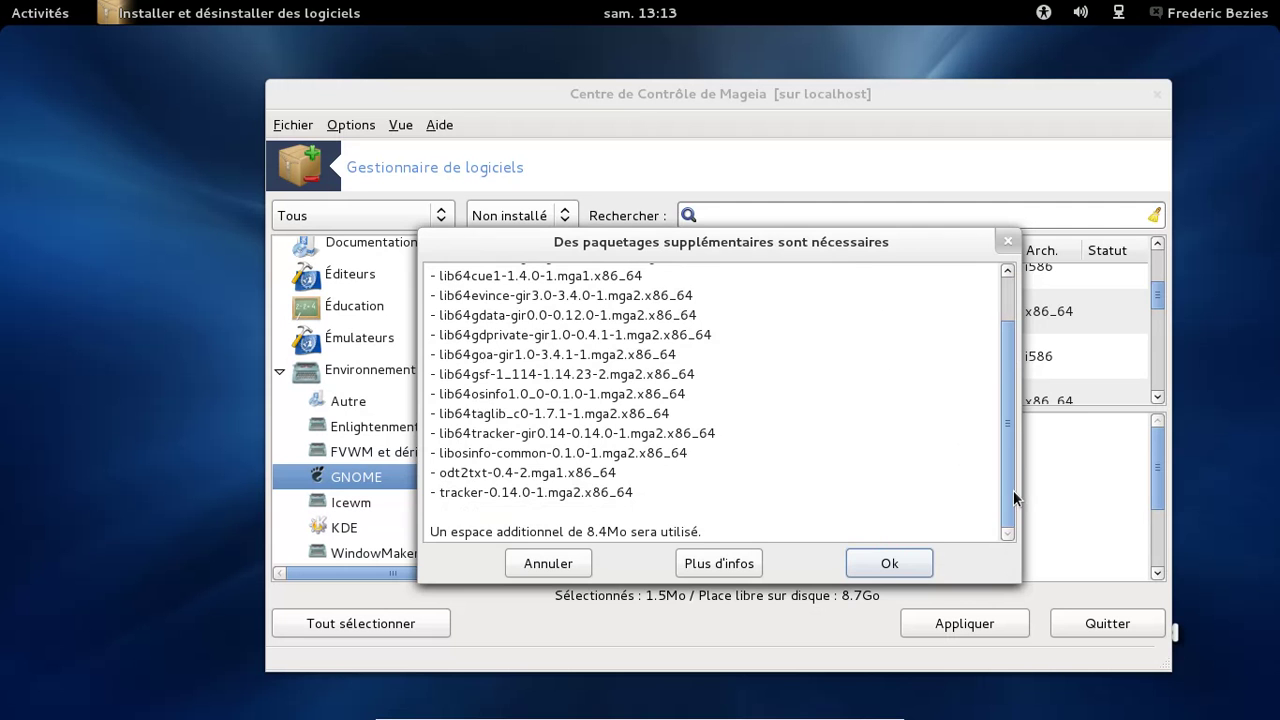
{"action": "left_click", "coordinate": [893, 564]}
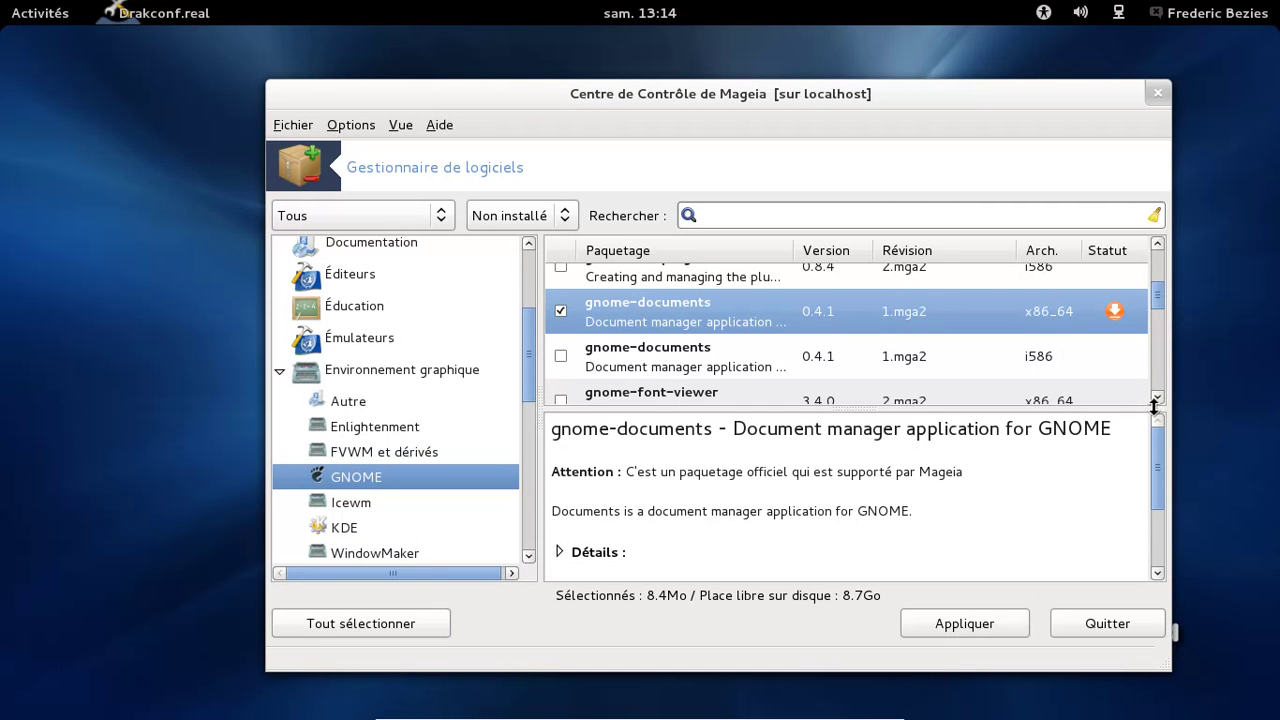
{"action": "scroll", "coordinate": [1156, 398], "scroll_direction": "down", "scroll_amount": 4}
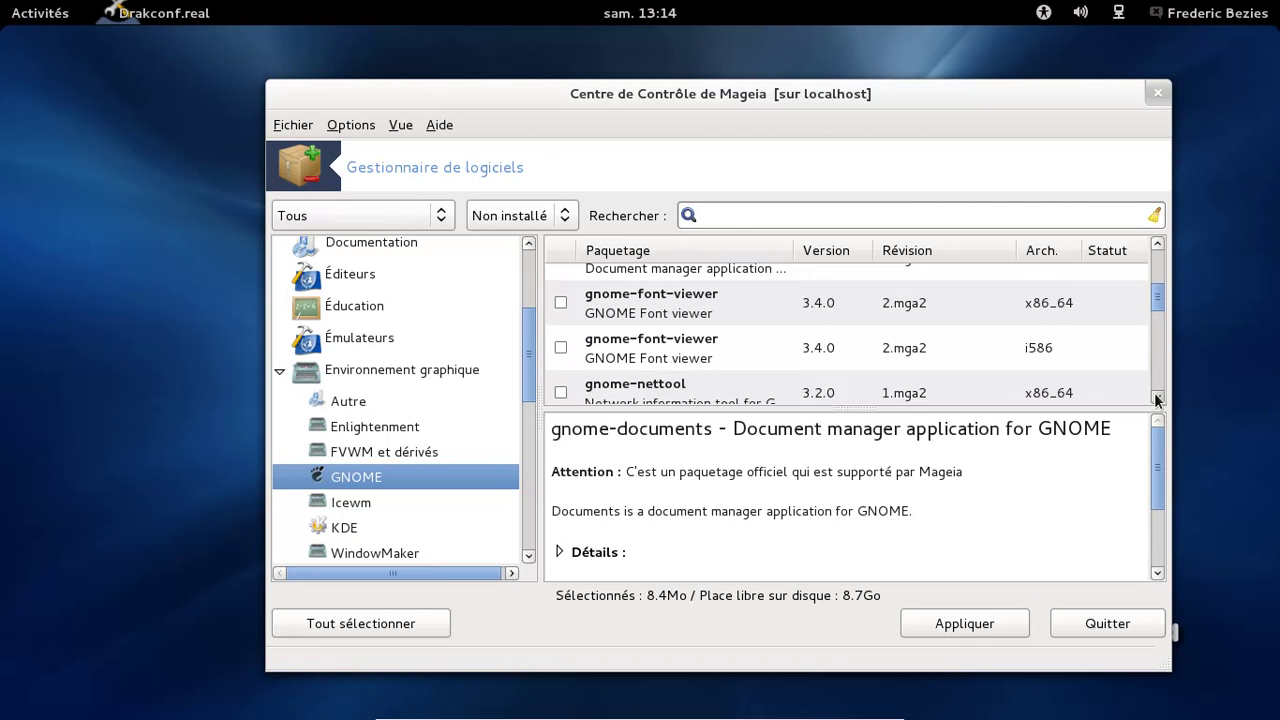
{"action": "scroll", "coordinate": [1156, 398], "scroll_direction": "down", "scroll_amount": 3}
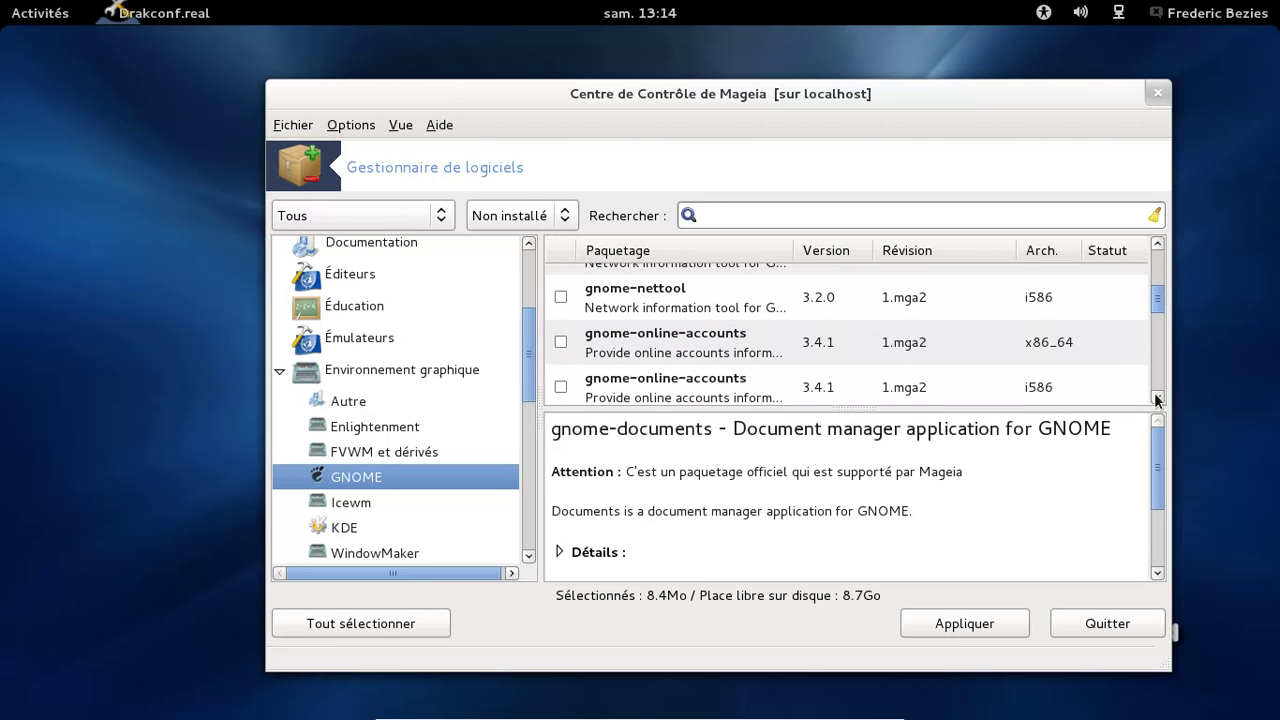
Mark gnome-online-accounts x86_64 for installation, raising the selection to 8.8Mo
{"action": "left_click", "coordinate": [561, 342]}
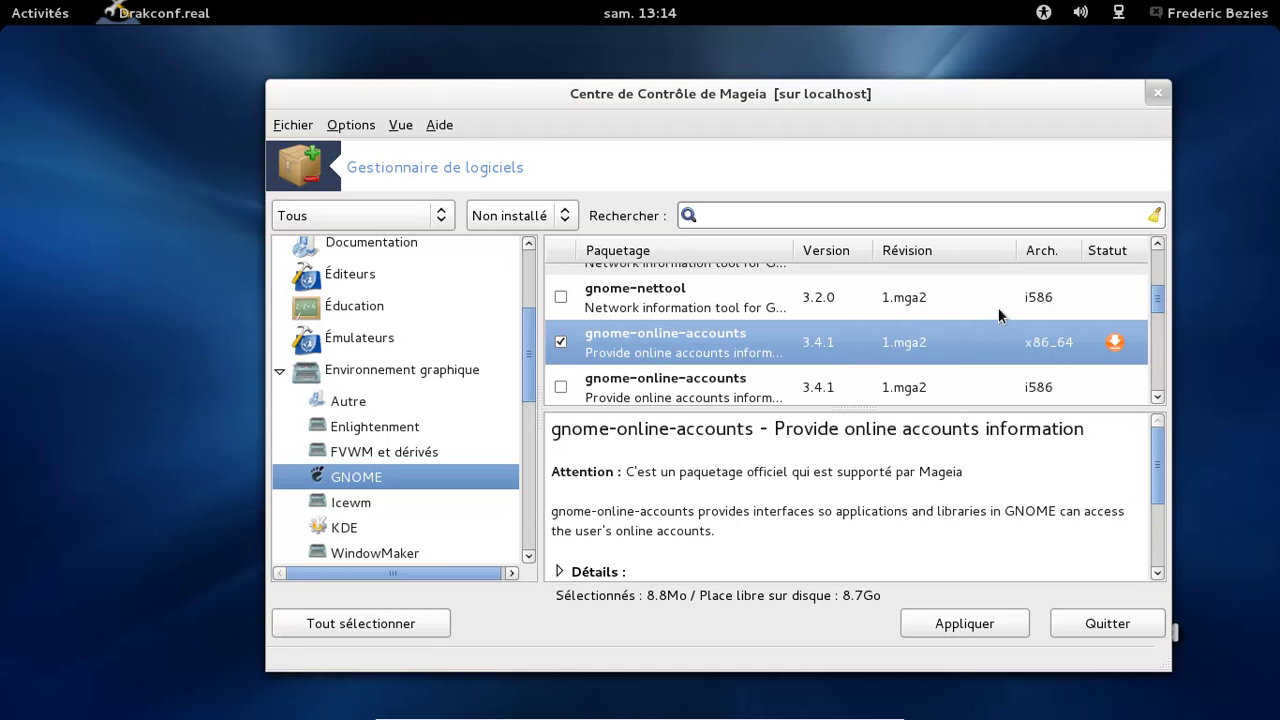
{"action": "scroll", "coordinate": [998, 310], "scroll_direction": "down", "scroll_amount": 1}
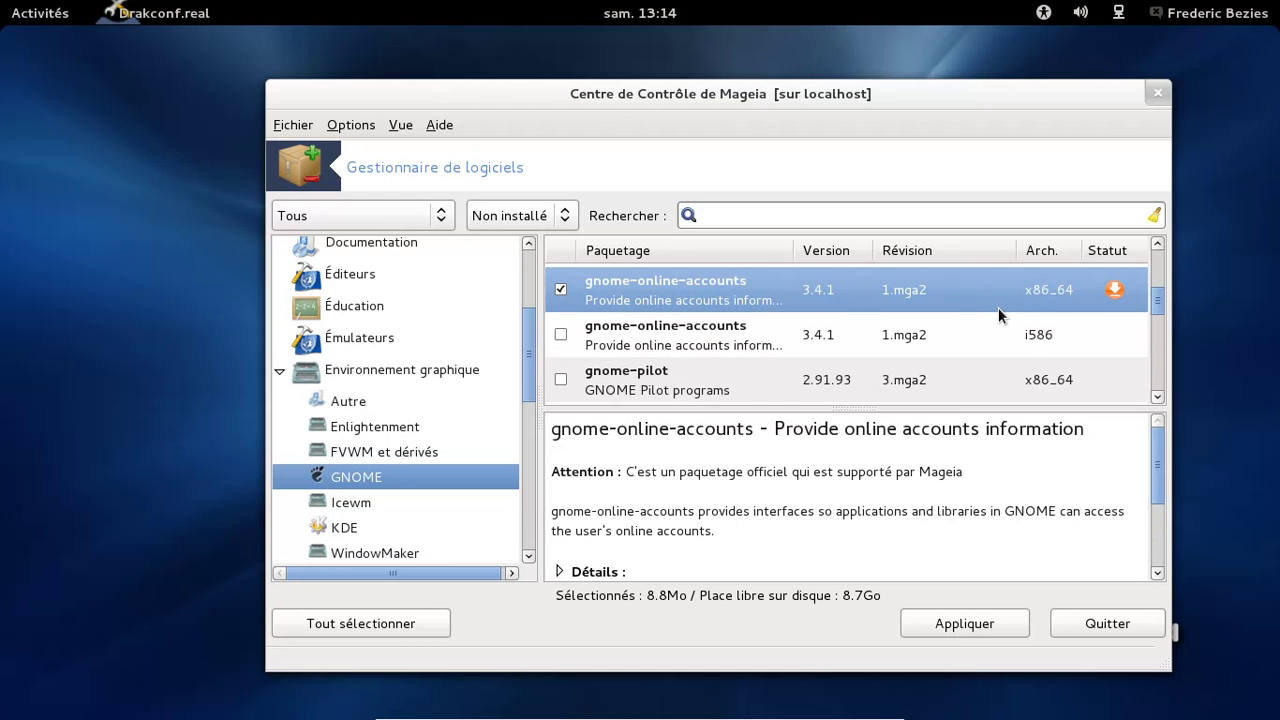
{"action": "scroll", "coordinate": [998, 315], "scroll_direction": "down", "scroll_amount": 4}
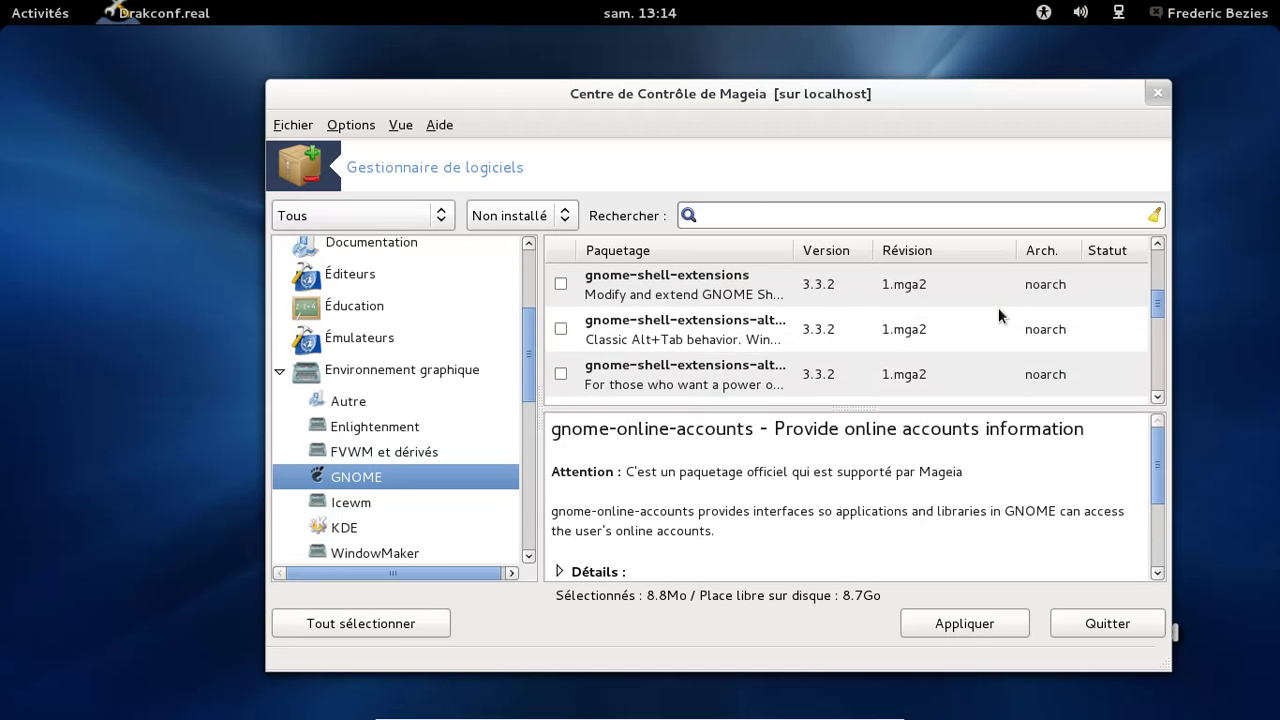
{"action": "scroll", "coordinate": [998, 316], "scroll_direction": "down", "scroll_amount": 1}
Browse the remaining GNOME packages down to the nautilus entries
{"action": "scroll", "coordinate": [998, 316], "scroll_direction": "down", "scroll_amount": 1}
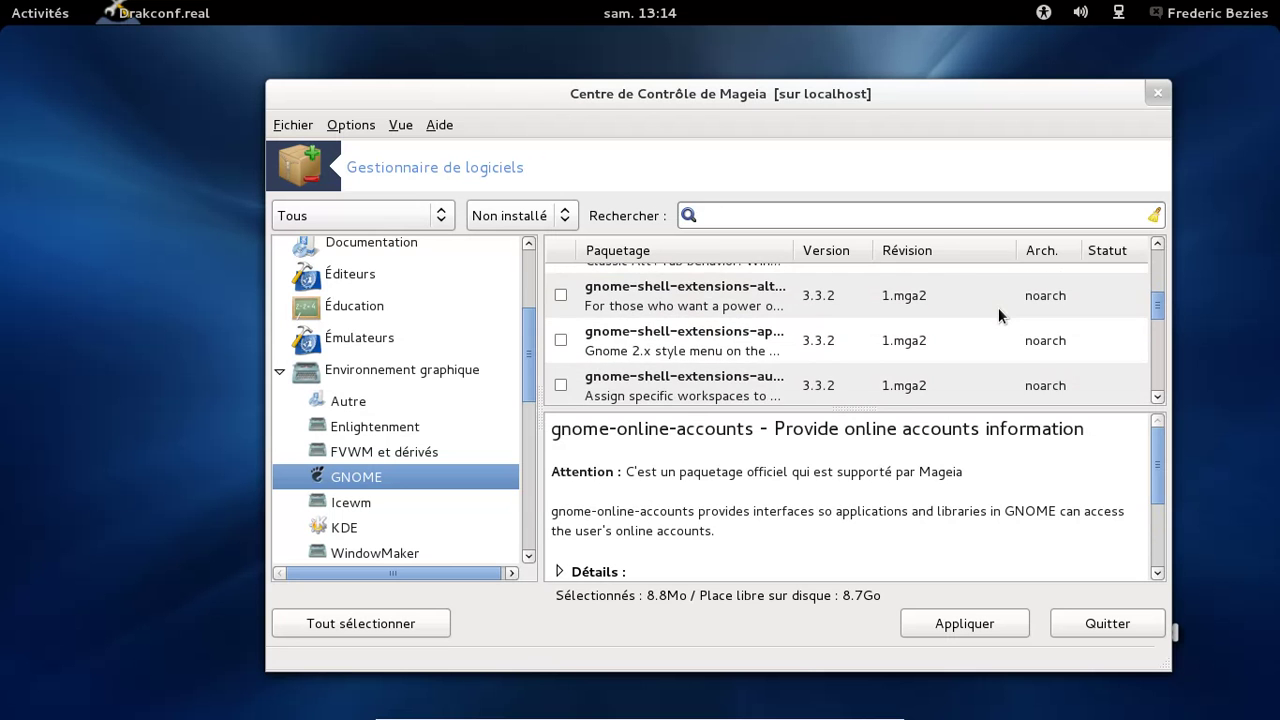
{"action": "scroll", "coordinate": [998, 316], "scroll_direction": "up", "scroll_amount": 2}
{"action": "scroll", "coordinate": [998, 316], "scroll_direction": "up", "scroll_amount": 1}
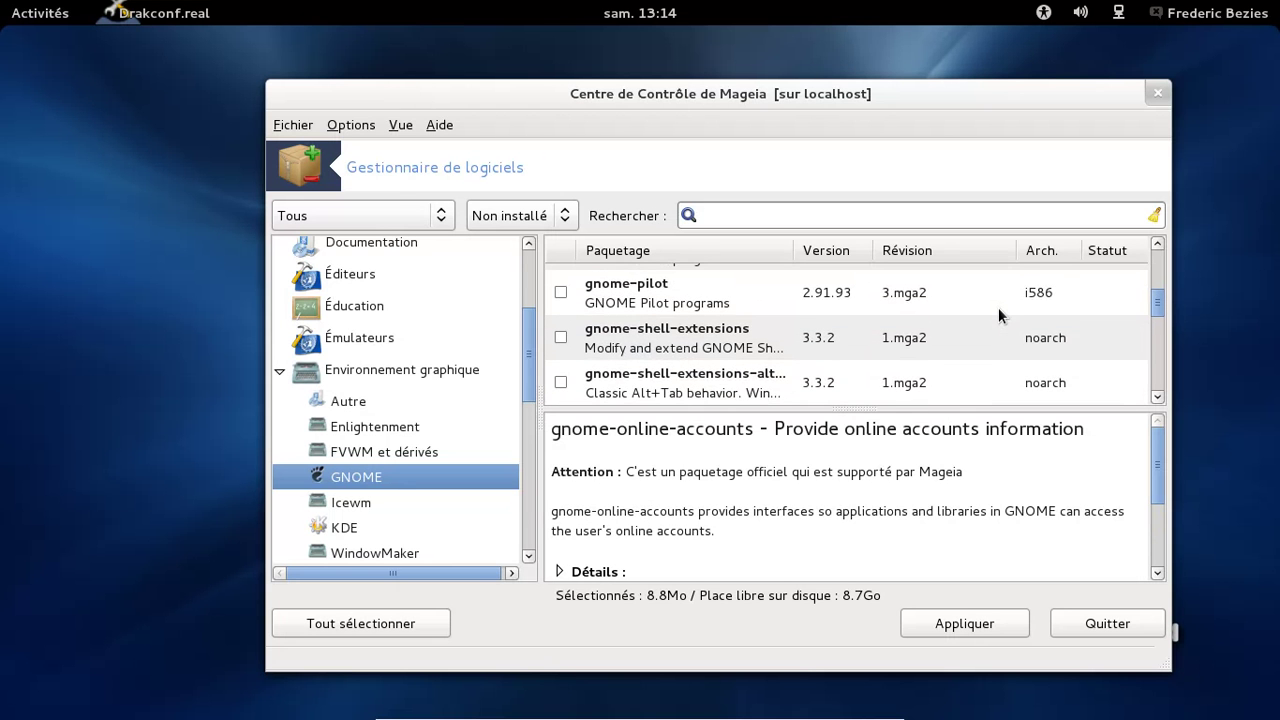
{"action": "scroll", "coordinate": [998, 316], "scroll_direction": "down", "scroll_amount": 4}
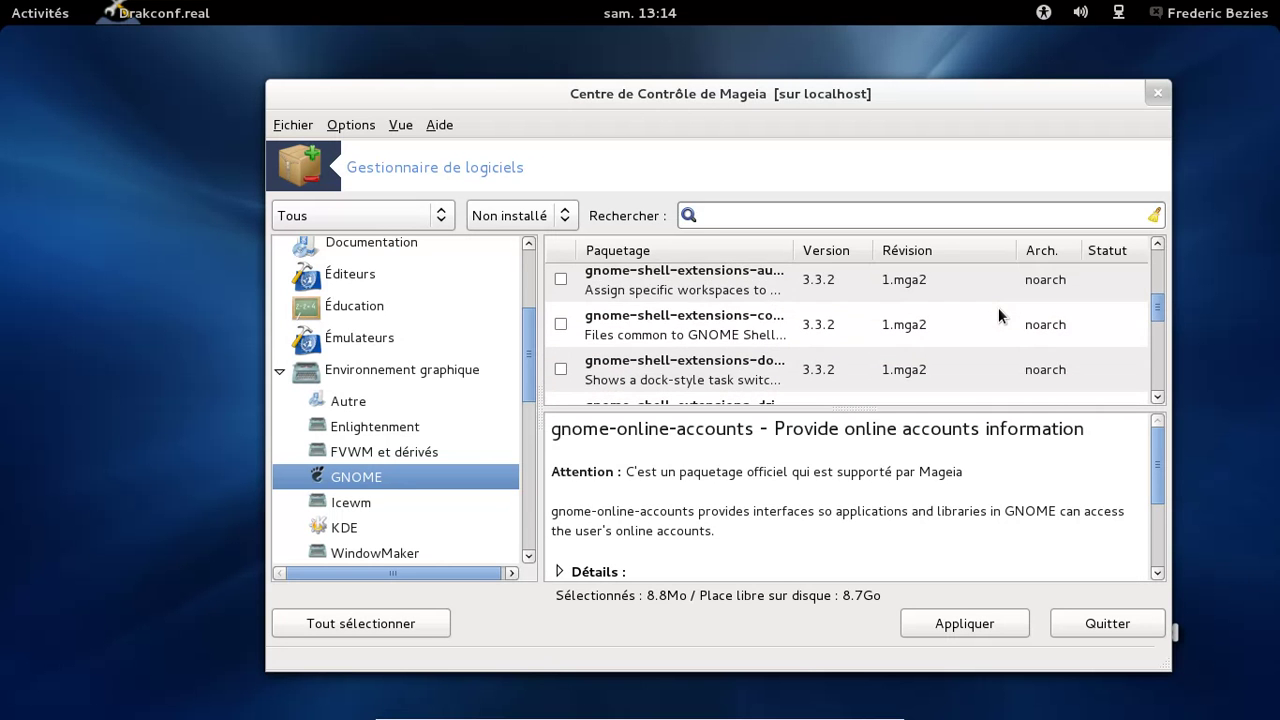
{"action": "scroll", "coordinate": [998, 316], "scroll_direction": "down", "scroll_amount": 7}
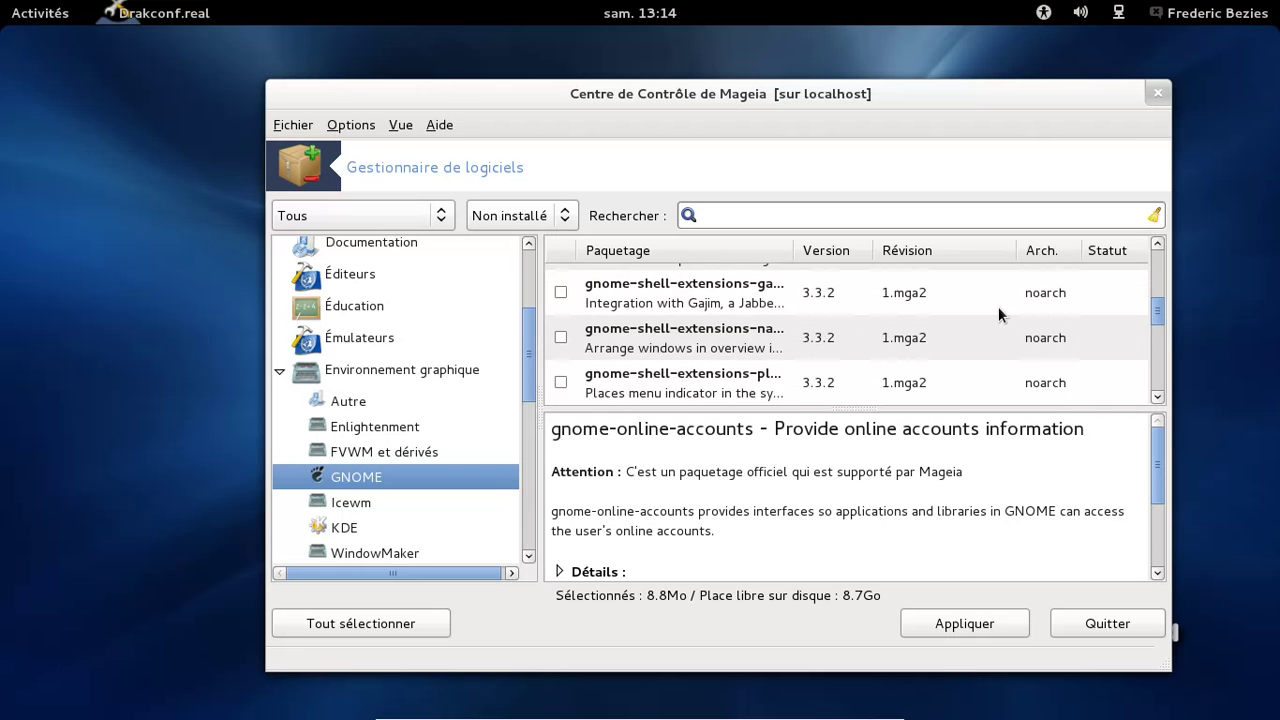
{"action": "scroll", "coordinate": [998, 314], "scroll_direction": "down", "scroll_amount": 5}
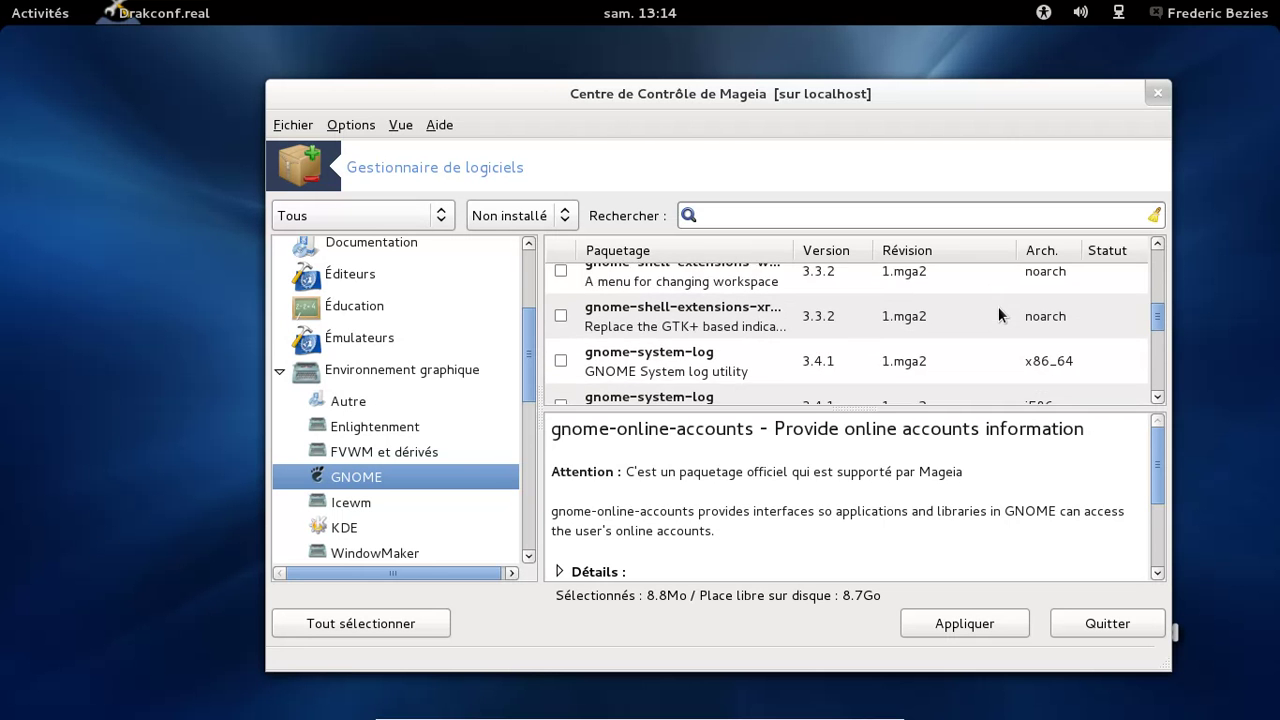
{"action": "scroll", "coordinate": [998, 314], "scroll_direction": "down", "scroll_amount": 6}
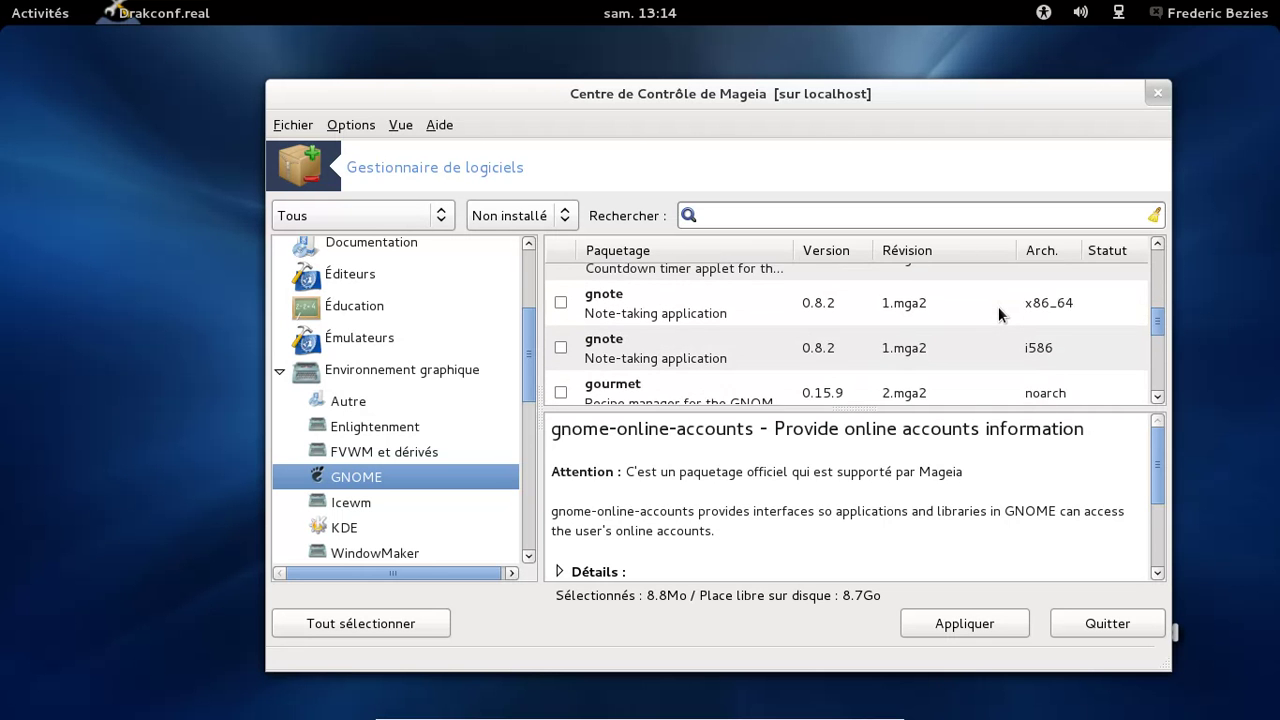
{"action": "scroll", "coordinate": [998, 314], "scroll_direction": "down", "scroll_amount": 6}
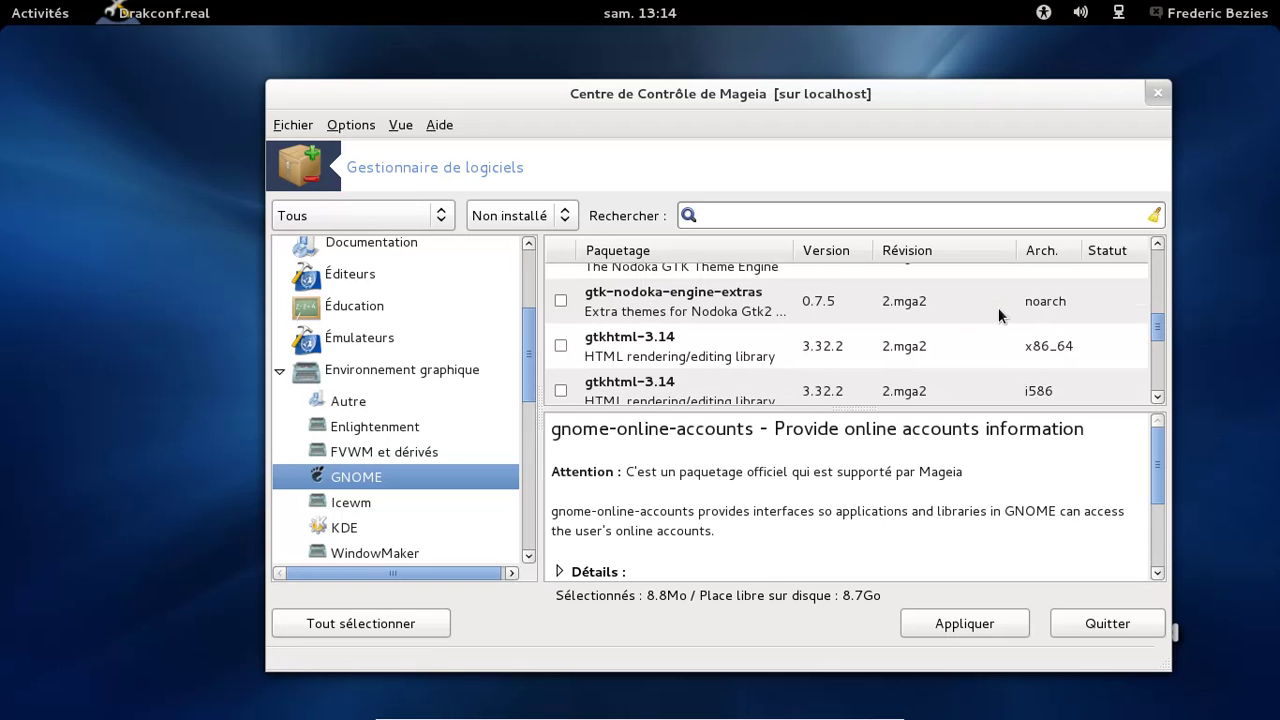
{"action": "scroll", "coordinate": [998, 309], "scroll_direction": "down", "scroll_amount": 4}
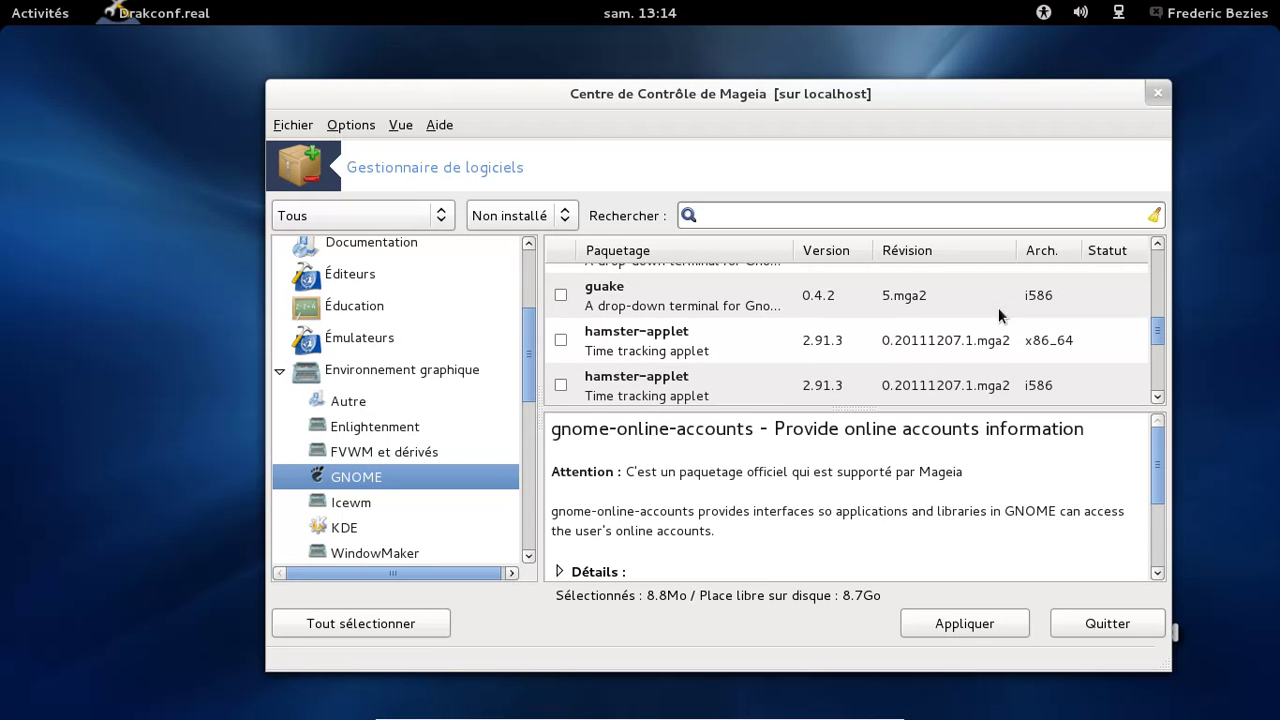
{"action": "scroll", "coordinate": [998, 307], "scroll_direction": "down", "scroll_amount": 8}
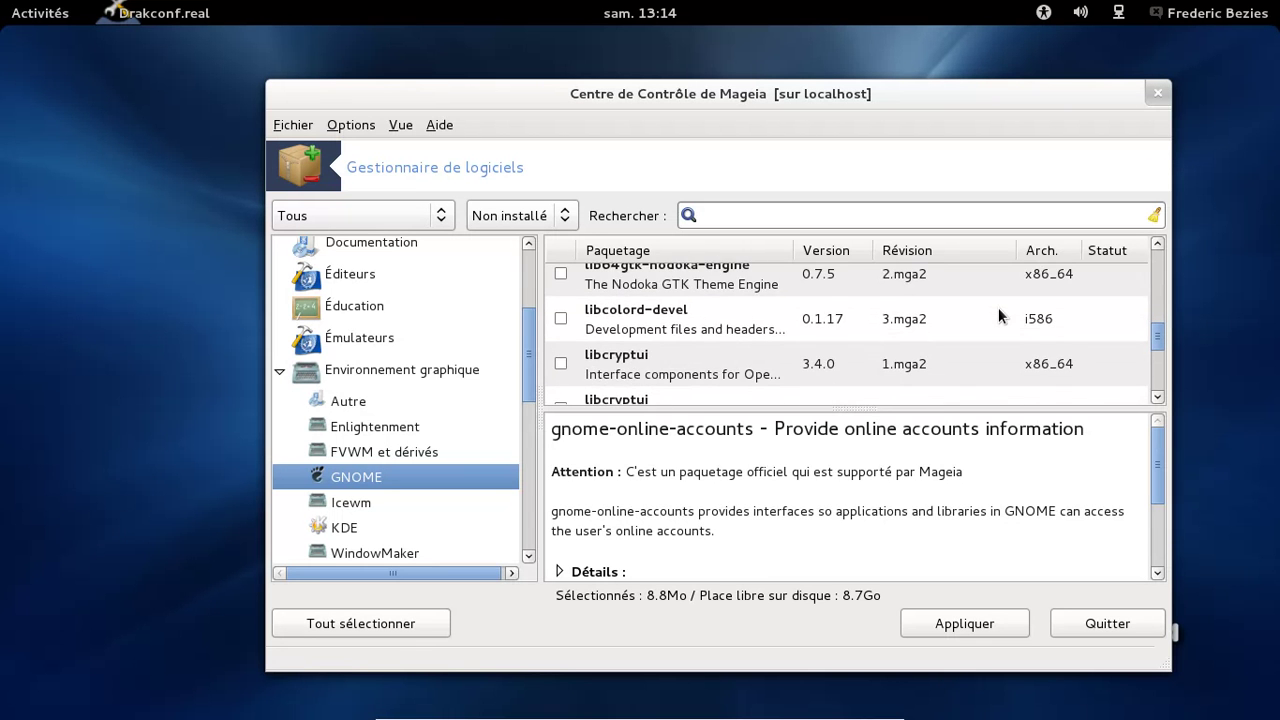
{"action": "scroll", "coordinate": [998, 307], "scroll_direction": "down", "scroll_amount": 6}
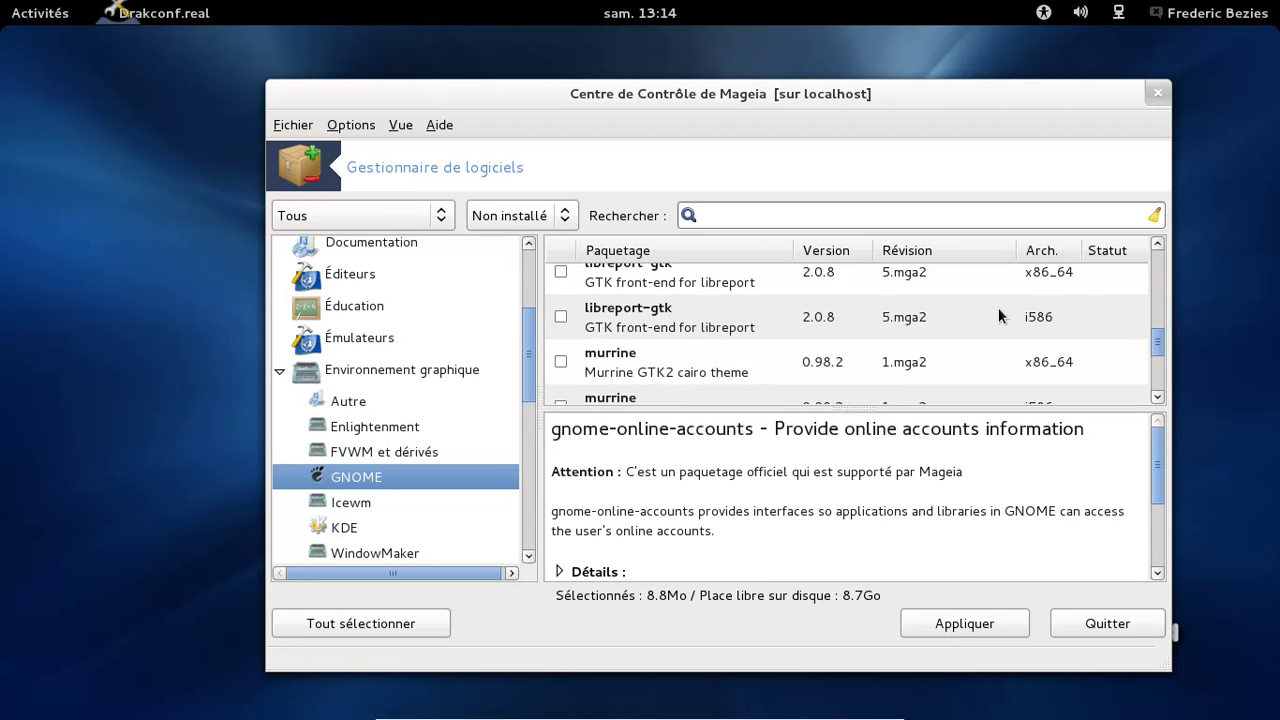
{"action": "scroll", "coordinate": [998, 307], "scroll_direction": "down", "scroll_amount": 3}
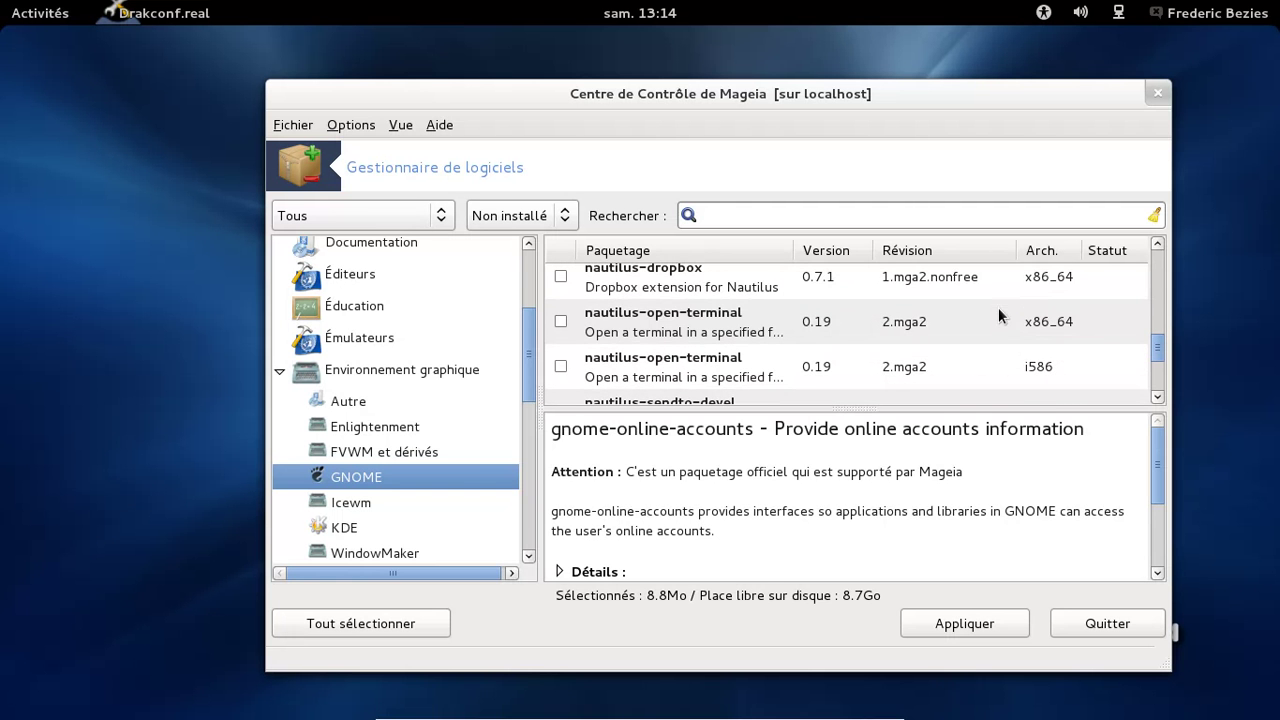
Mark nautilus-open-terminal x86_64 for installation
{"action": "left_click", "coordinate": [561, 321]}
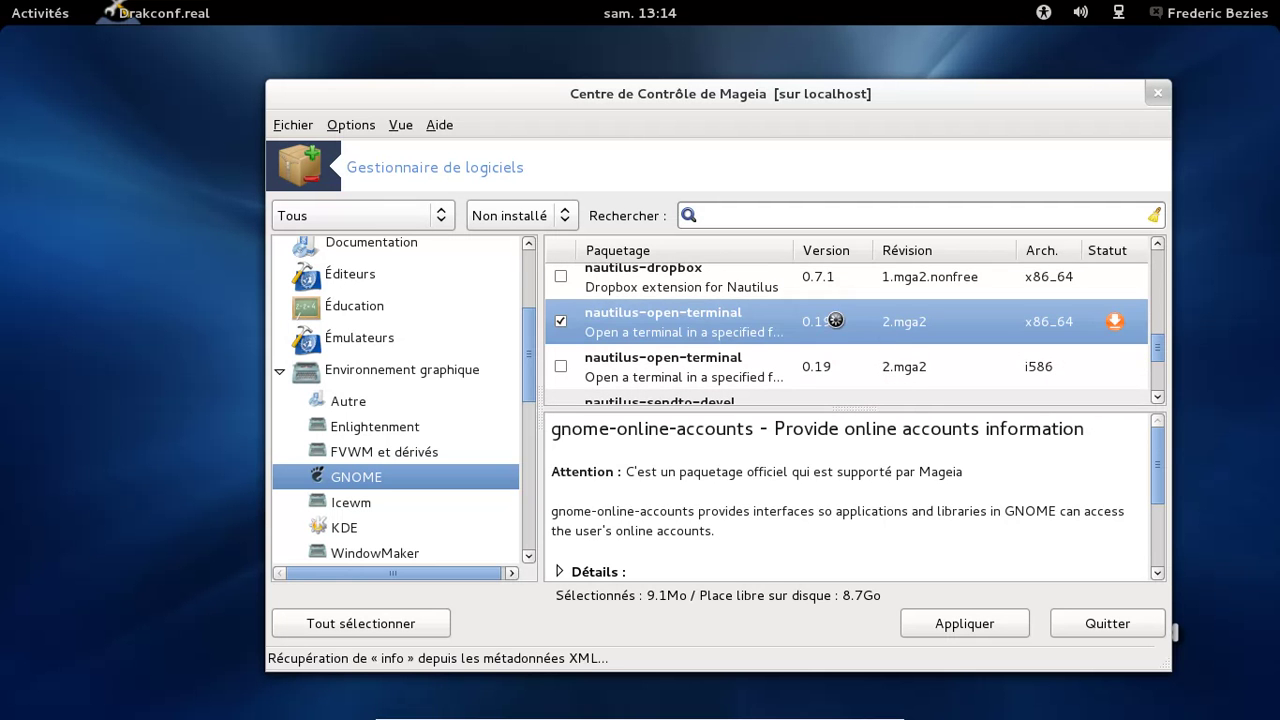
{"action": "scroll", "coordinate": [903, 333], "scroll_direction": "down", "scroll_amount": 2}
{"action": "scroll", "coordinate": [903, 333], "scroll_direction": "down", "scroll_amount": 7}
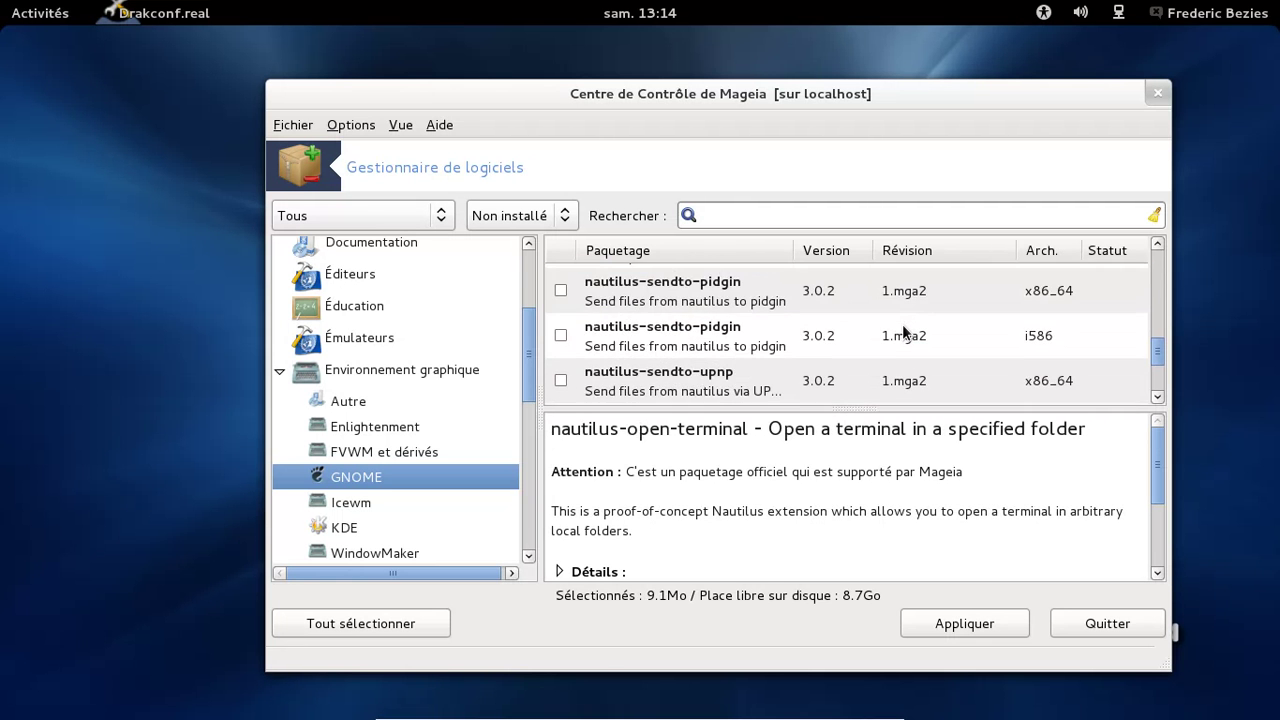
{"action": "scroll", "coordinate": [903, 333], "scroll_direction": "down", "scroll_amount": 4}
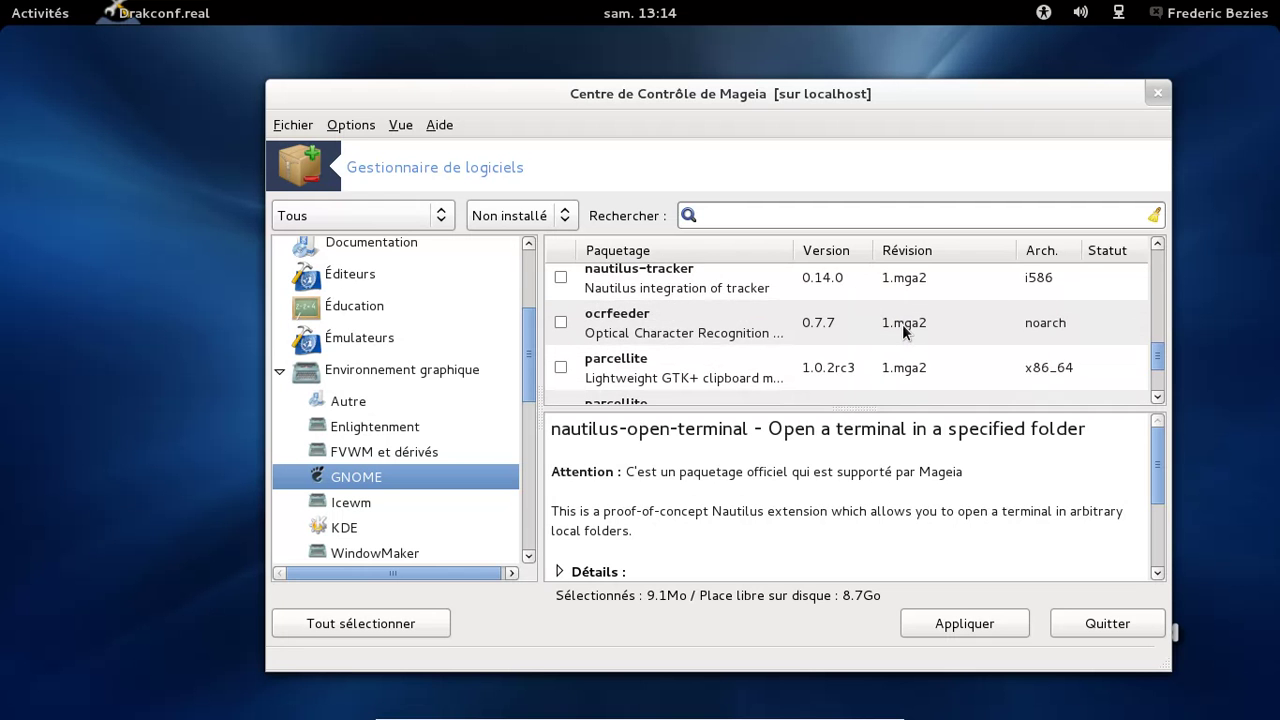
{"action": "scroll", "coordinate": [903, 333], "scroll_direction": "down", "scroll_amount": 5}
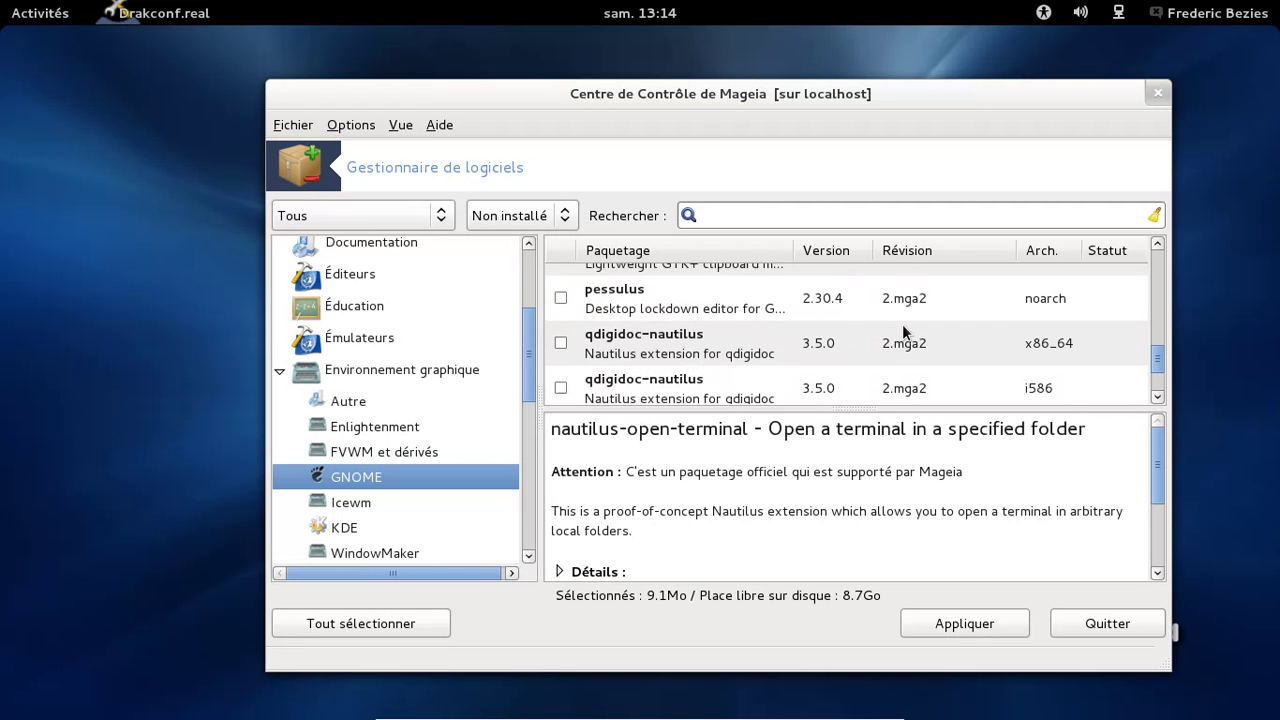
{"action": "scroll", "coordinate": [902, 326], "scroll_direction": "down", "scroll_amount": 5}
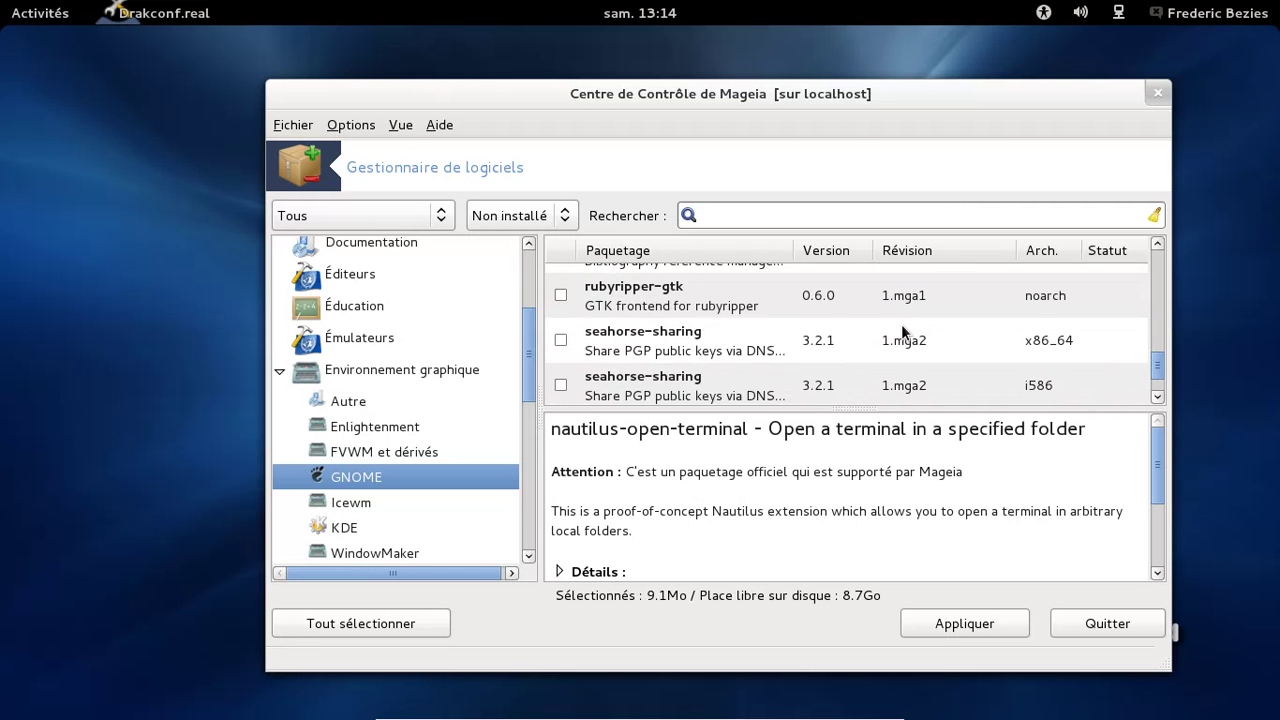
{"action": "scroll", "coordinate": [901, 324], "scroll_direction": "down", "scroll_amount": 2}
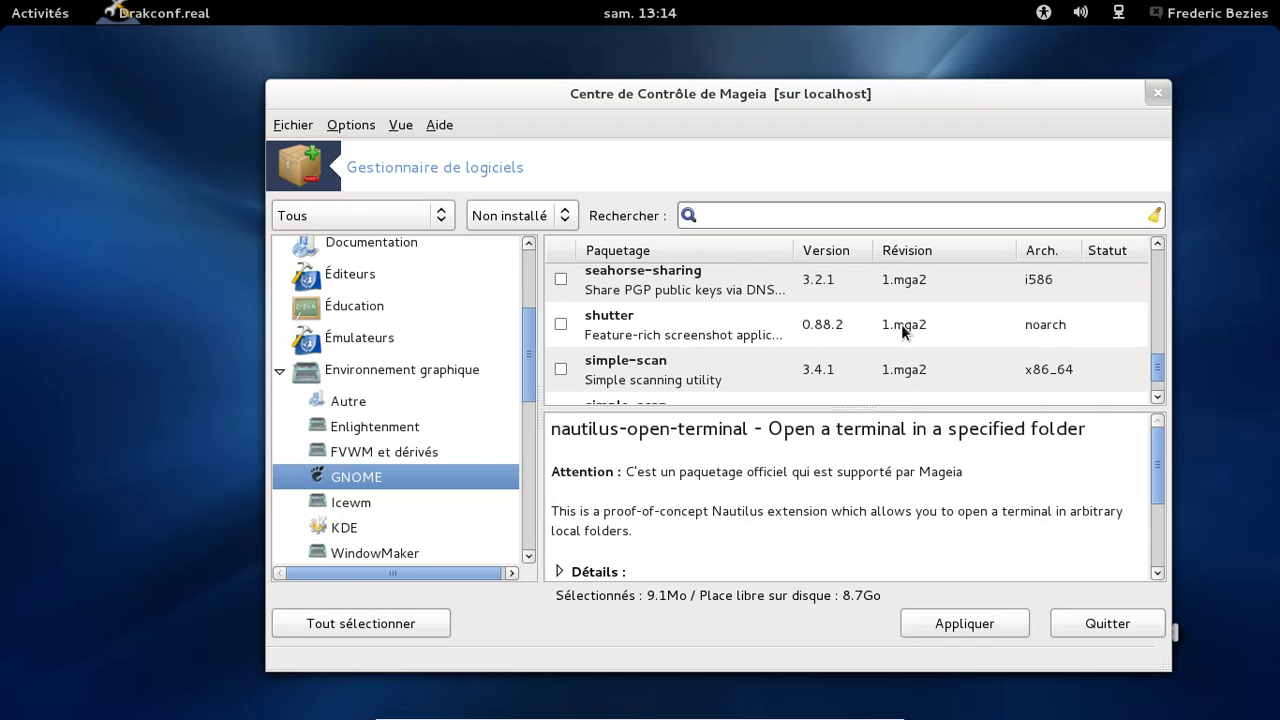
Mark simple-scan x86_64 too, bringing the selection to 9.9Mo
{"action": "left_click", "coordinate": [561, 343]}
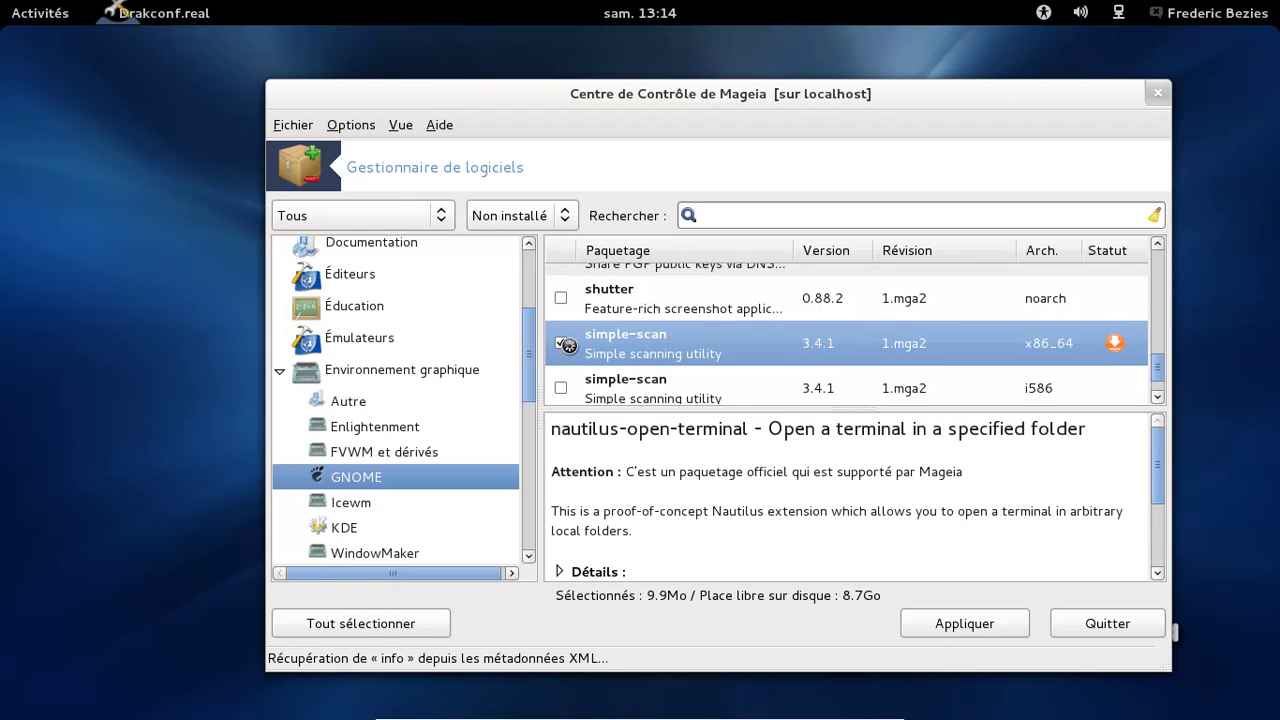
{"action": "scroll", "coordinate": [955, 335], "scroll_direction": "down", "scroll_amount": 2}
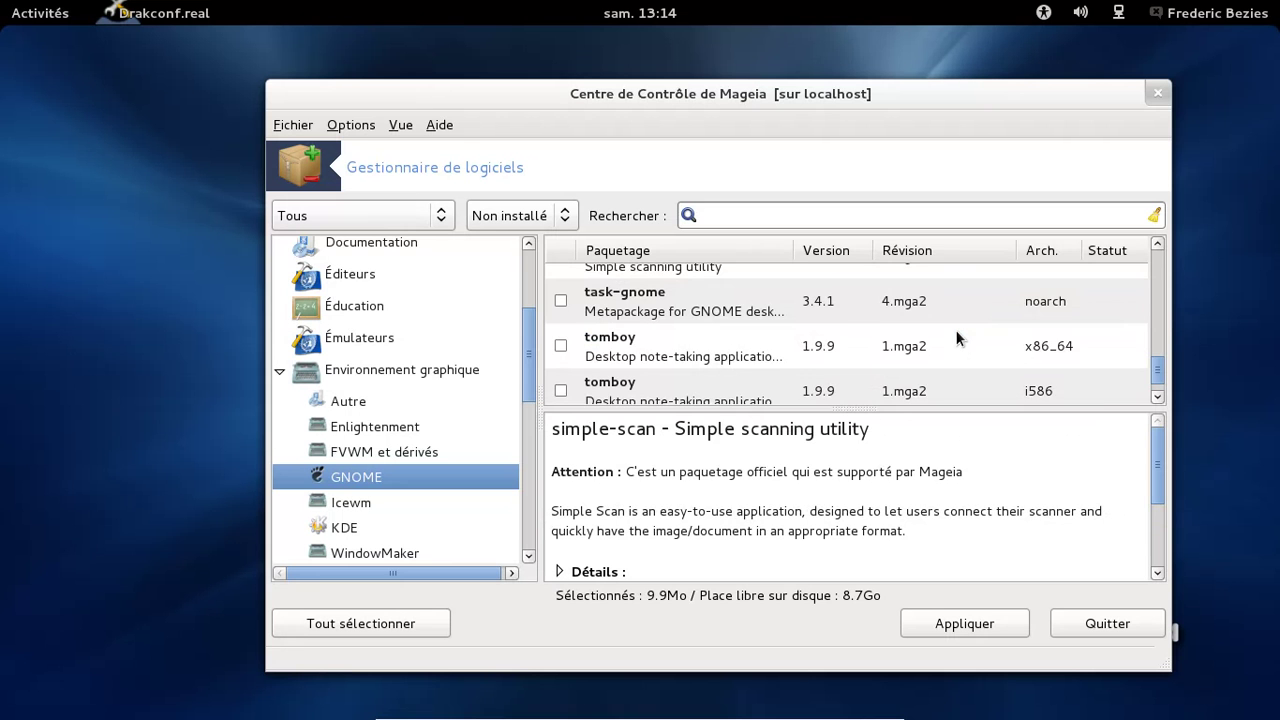
{"action": "scroll", "coordinate": [956, 339], "scroll_direction": "down", "scroll_amount": 1}
{"action": "scroll", "coordinate": [956, 339], "scroll_direction": "down", "scroll_amount": 9}
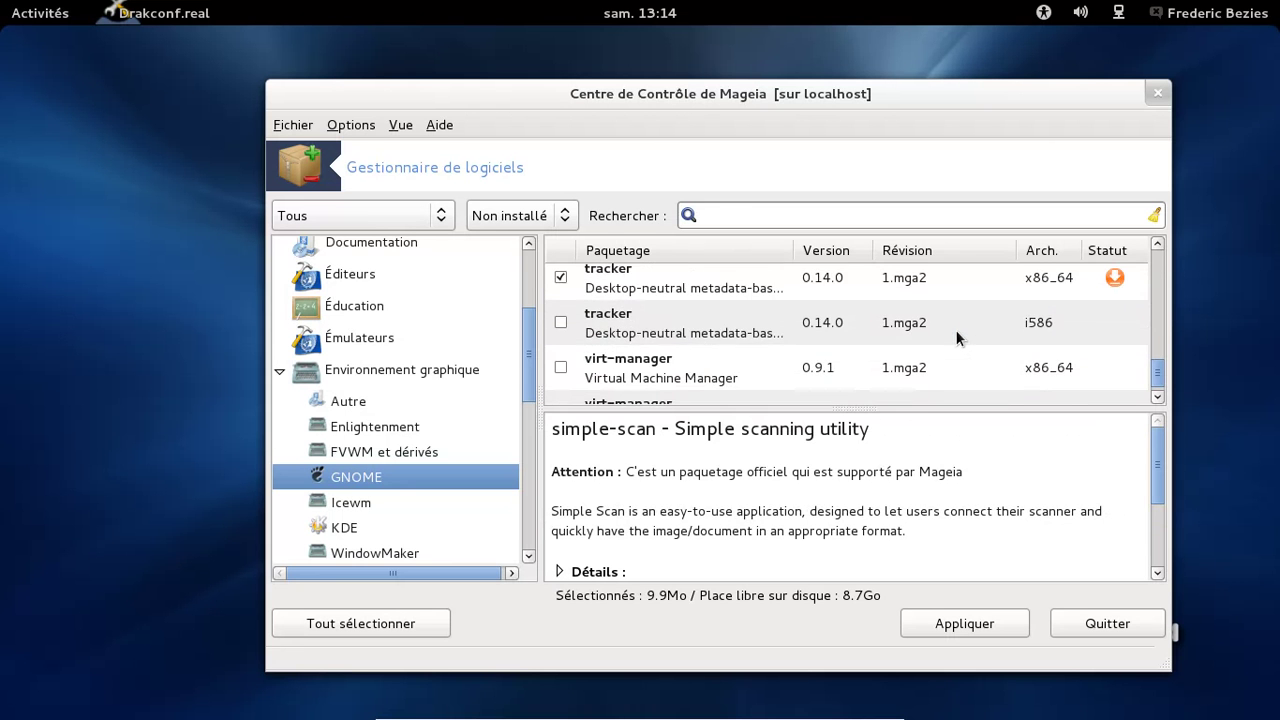
{"action": "scroll", "coordinate": [956, 339], "scroll_direction": "down", "scroll_amount": 1}
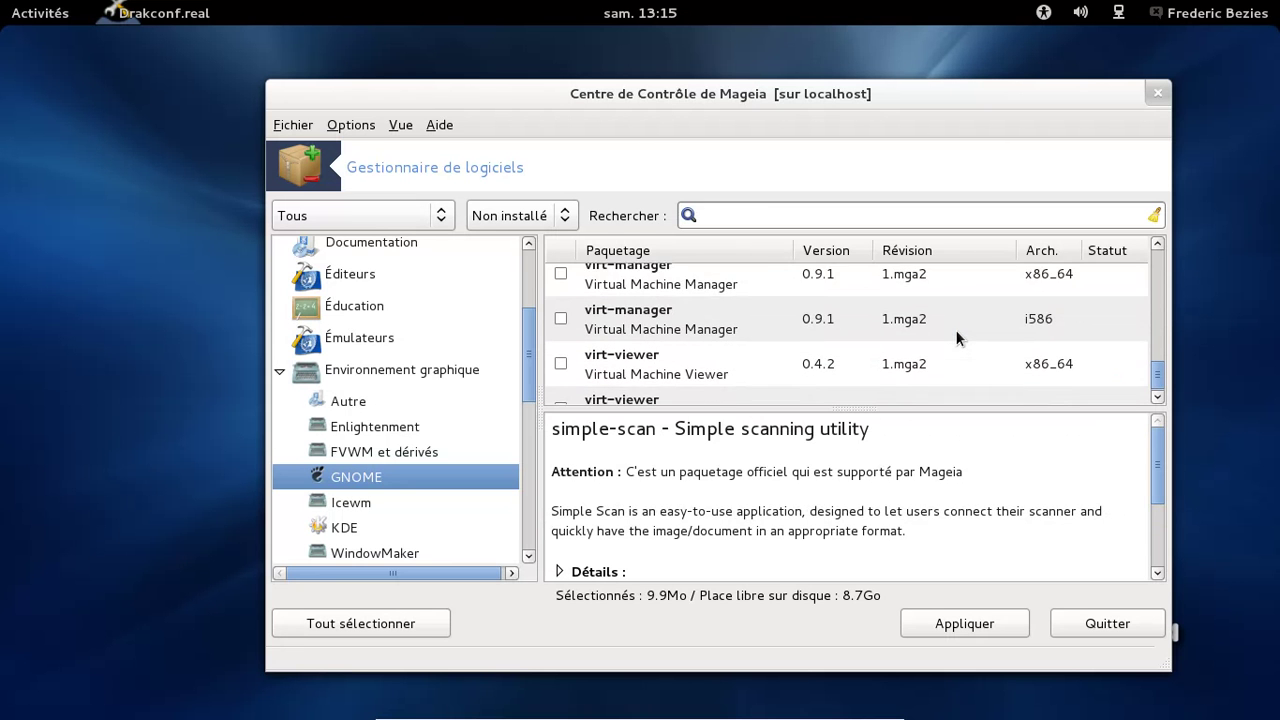
{"action": "scroll", "coordinate": [956, 339], "scroll_direction": "down", "scroll_amount": 1}
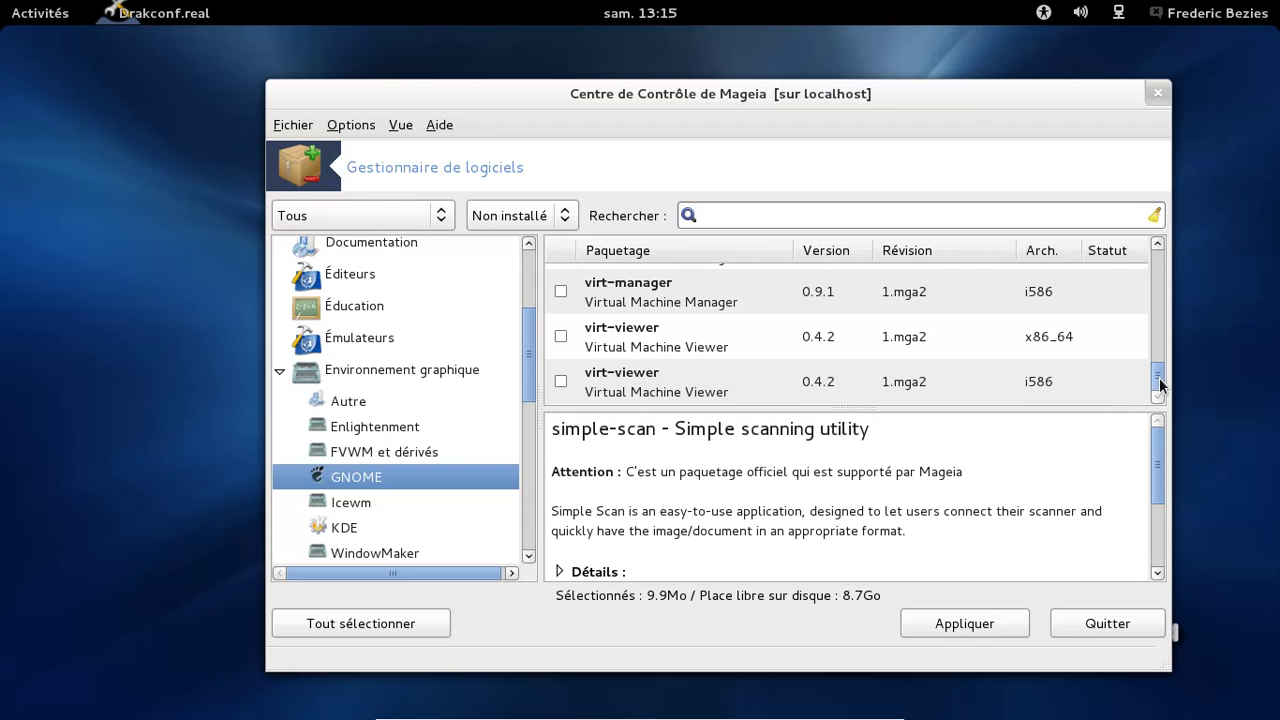
{"action": "left_click_drag", "start_coordinate": [1157, 376], "coordinate": [1160, 256]}
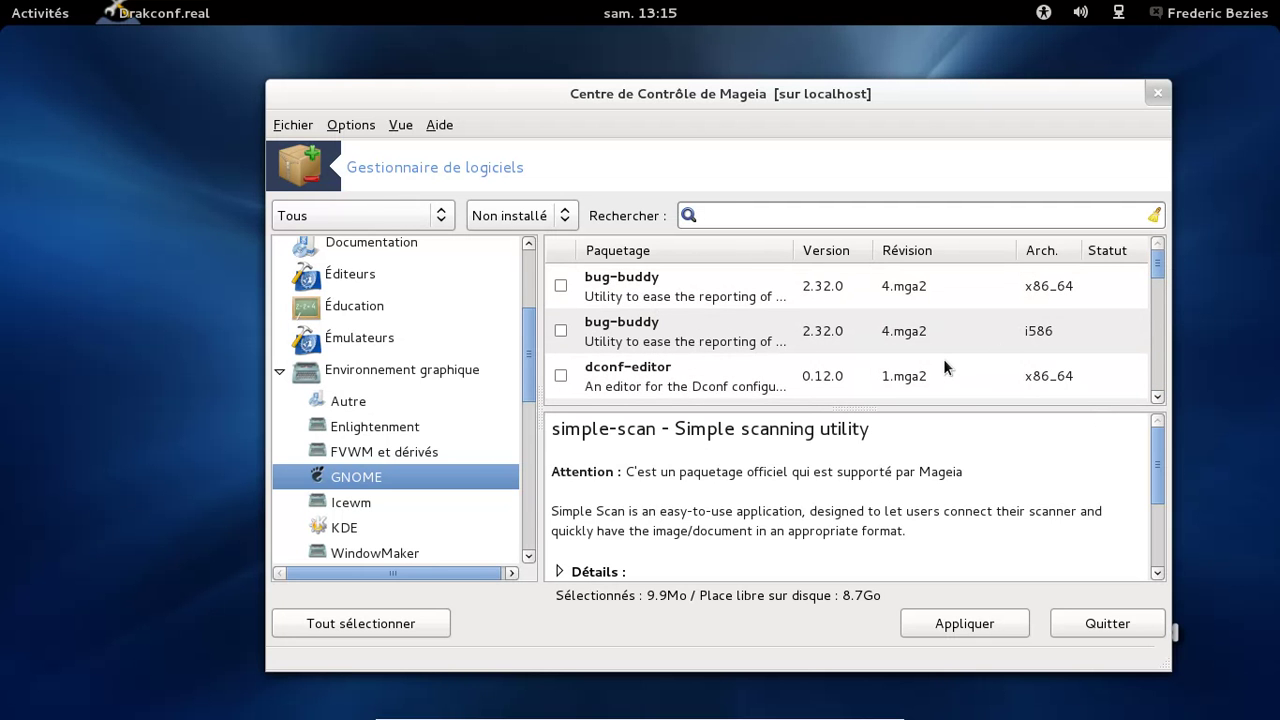
Apply and confirm installing the 20 marked packages, then close the software manager
{"action": "left_click", "coordinate": [986, 620]}
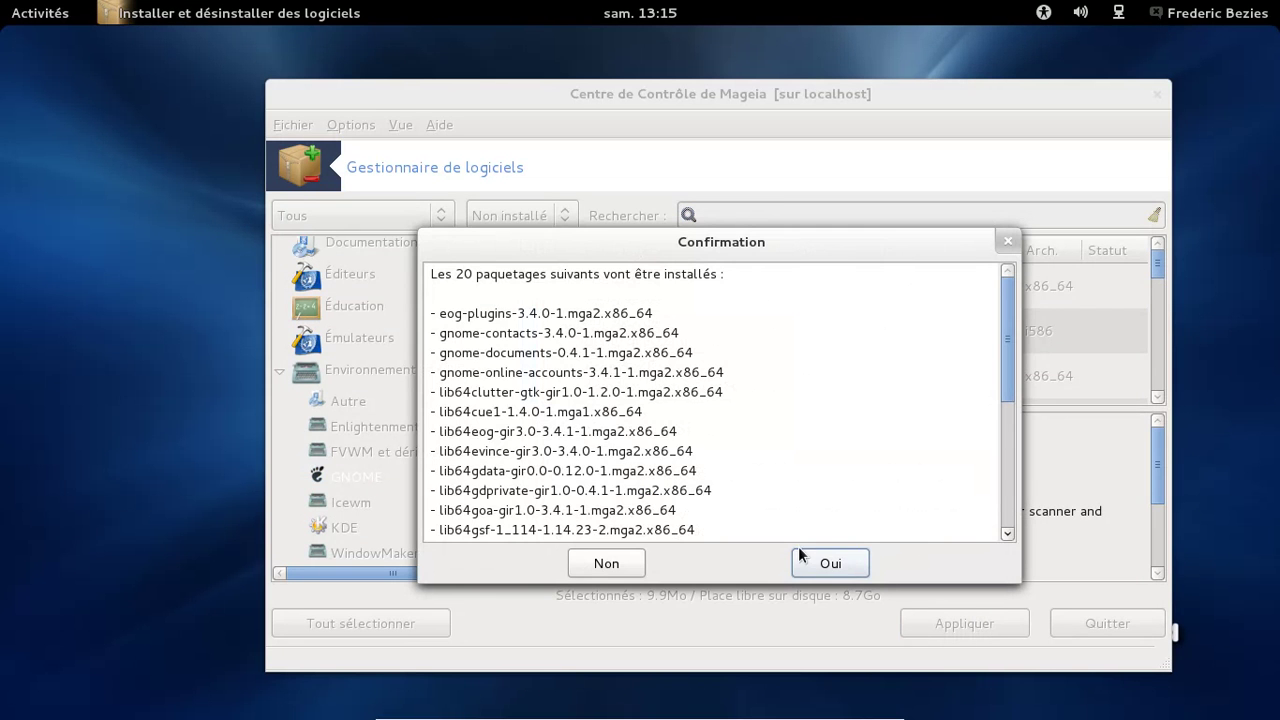
{"action": "left_click", "coordinate": [822, 564]}
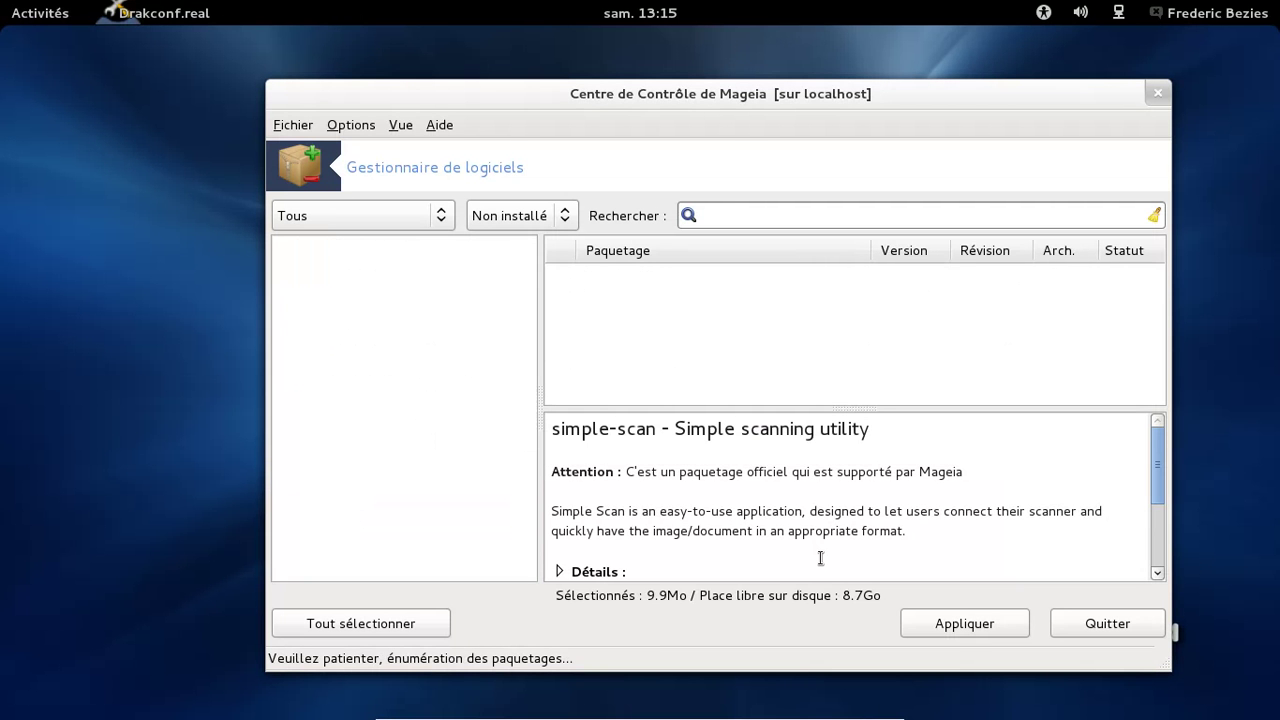
{"action": "left_click", "coordinate": [1158, 94]}
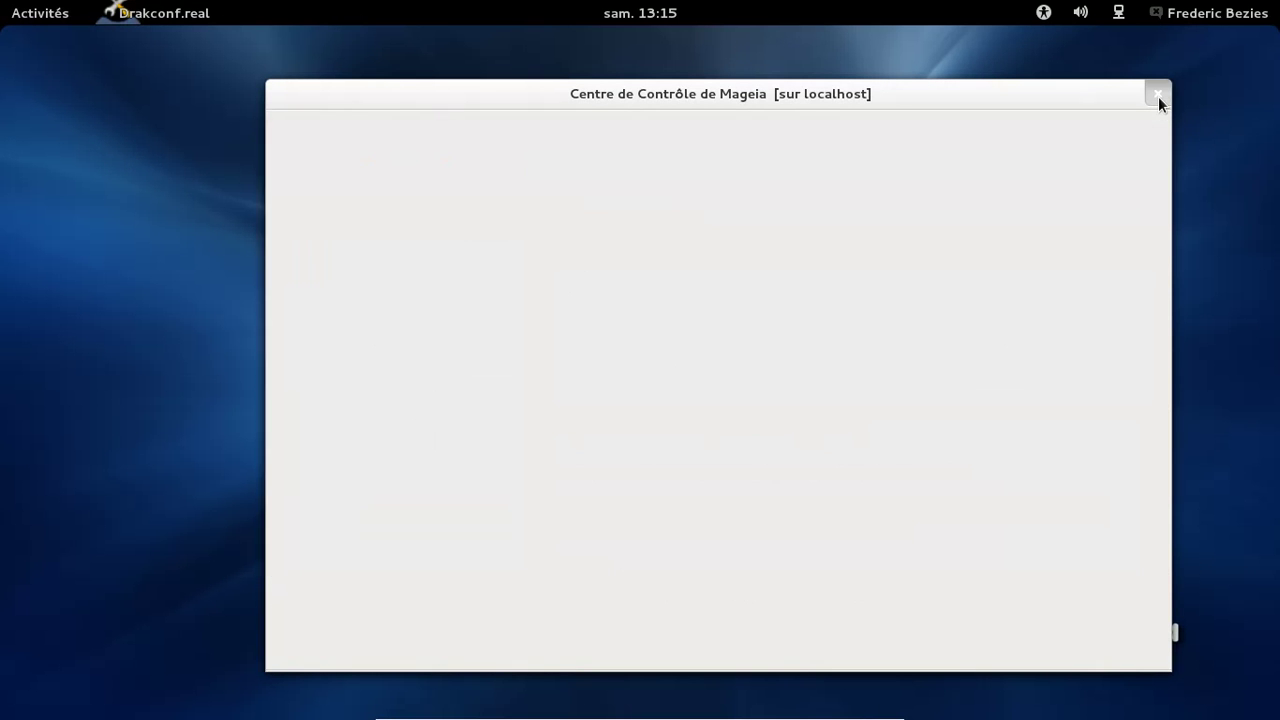
Close the Control Center and start adding a Google account in Online Accounts
{"action": "left_click", "coordinate": [1158, 96]}
{"action": "left_click", "coordinate": [1188, 16]}
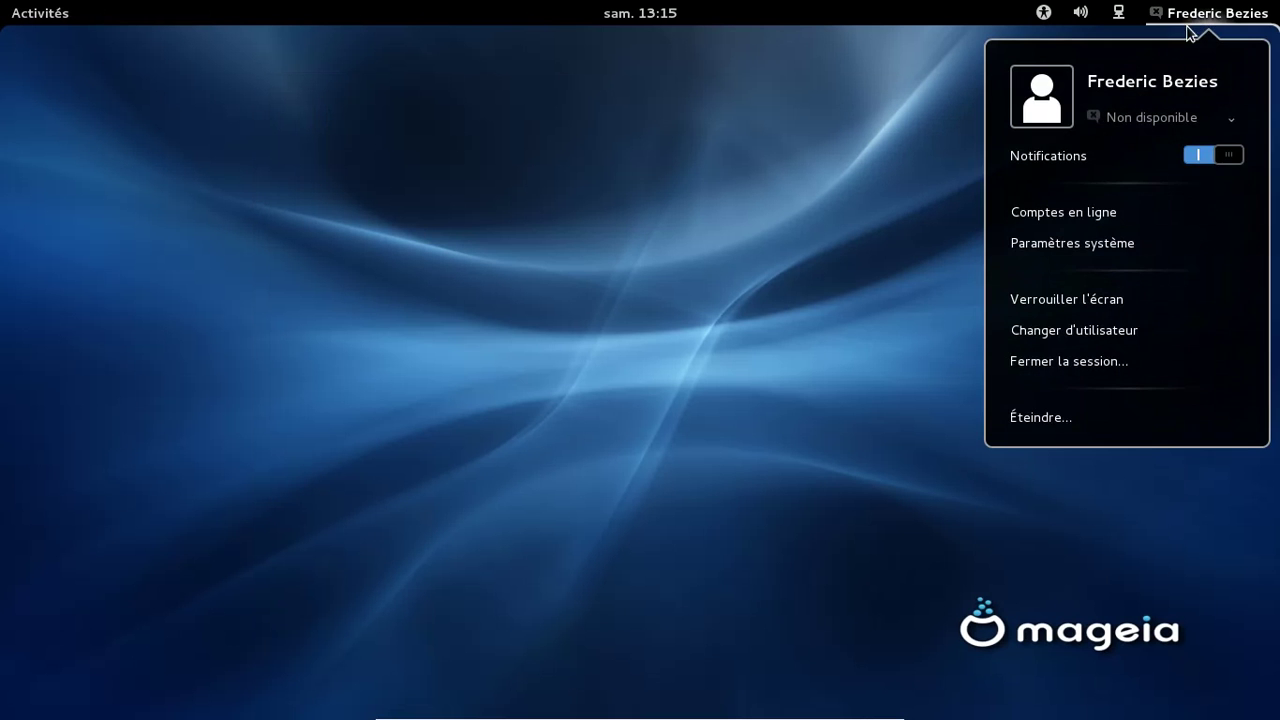
{"action": "left_click", "coordinate": [1112, 213]}
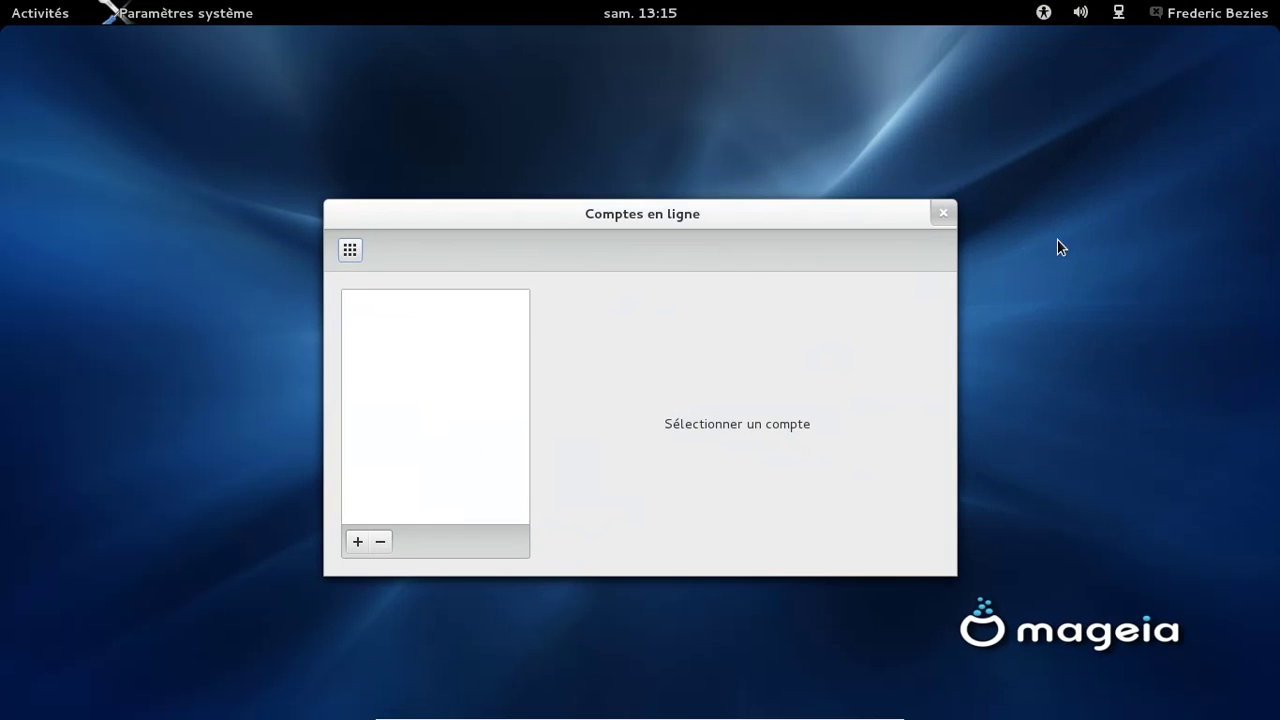
{"action": "left_click", "coordinate": [357, 541]}
{"action": "left_click", "coordinate": [620, 302]}
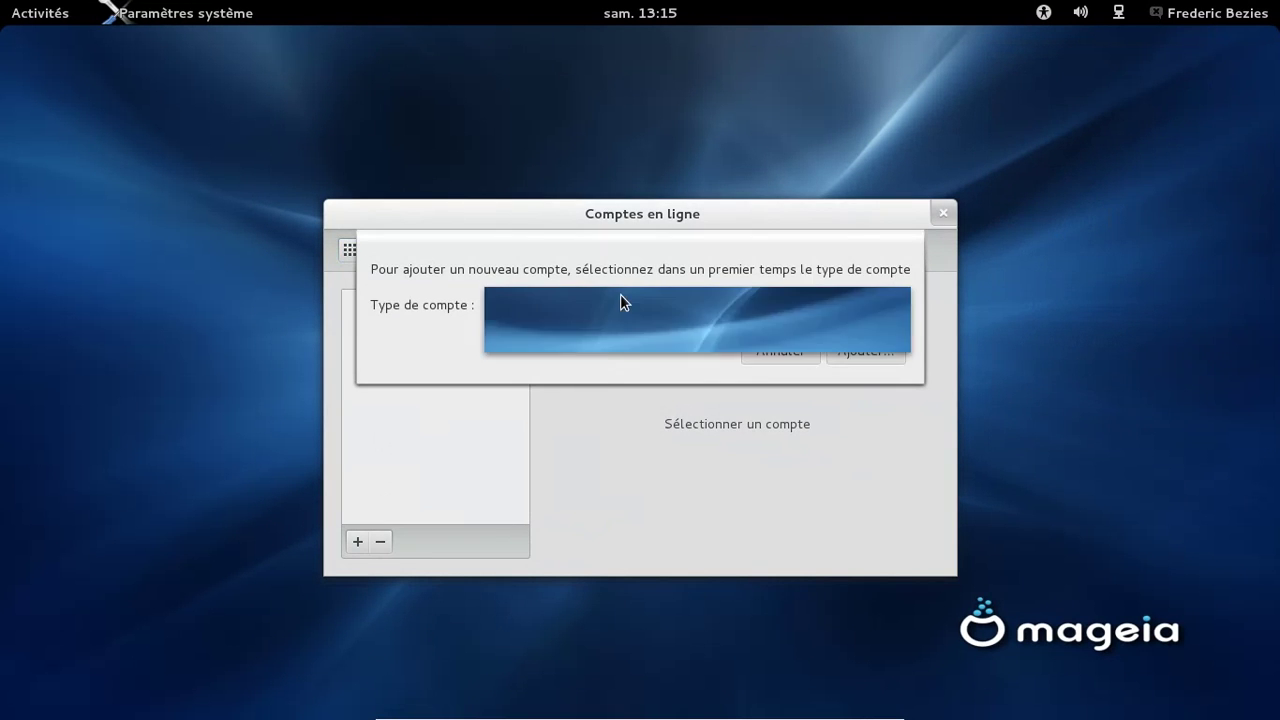
{"action": "left_click", "coordinate": [593, 337]}
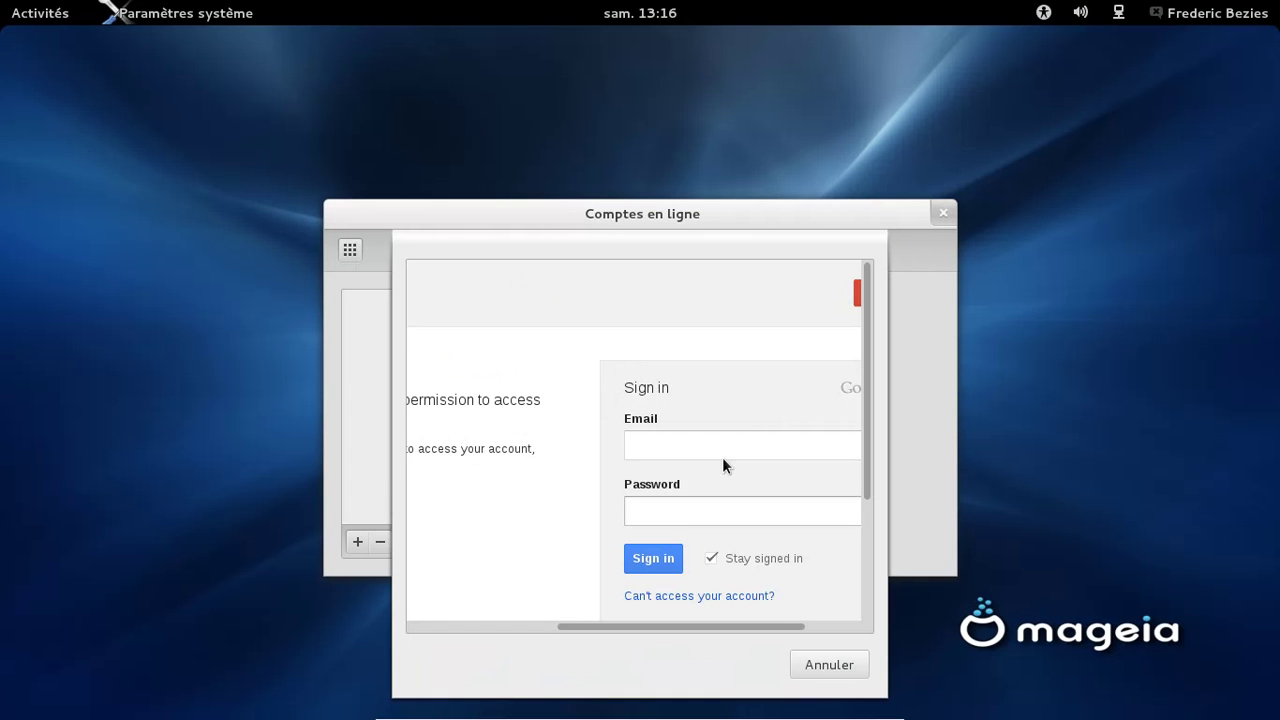
Sign in with the Google account's e-mail and password, then grant GNOME access
{"action": "left_click", "coordinate": [690, 448]}
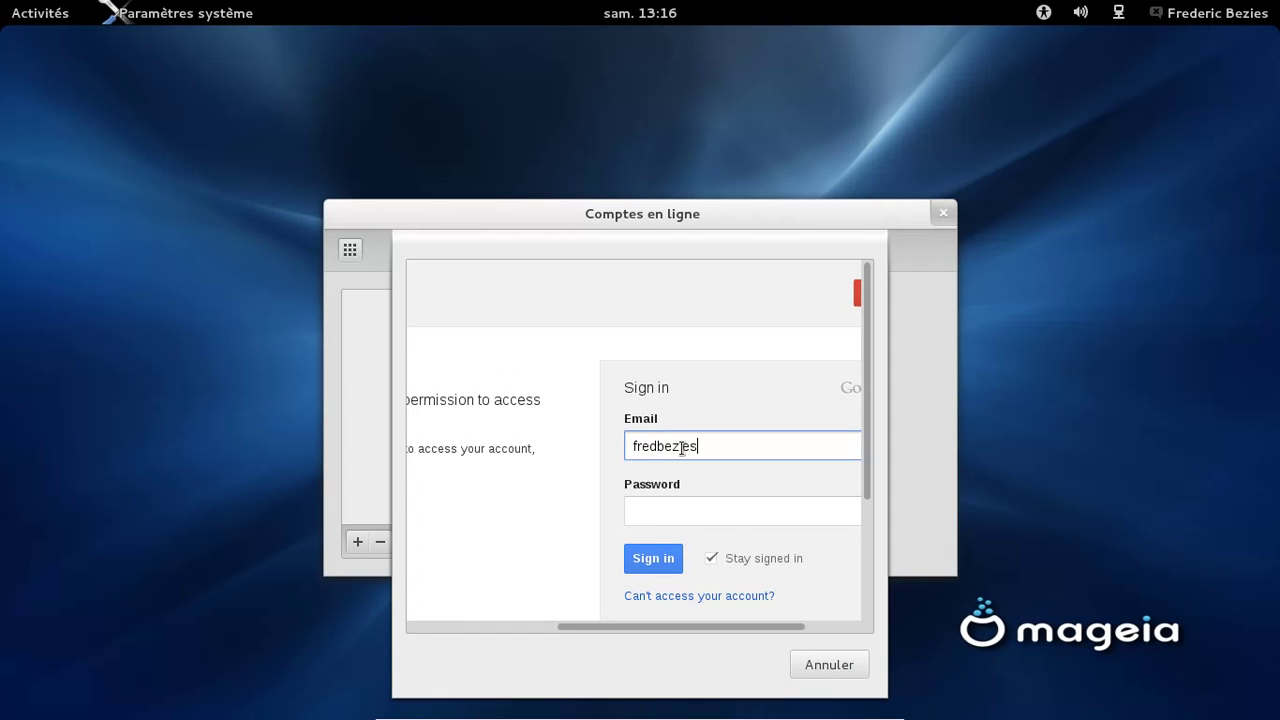
{"action": "key", "text": "Tab"}
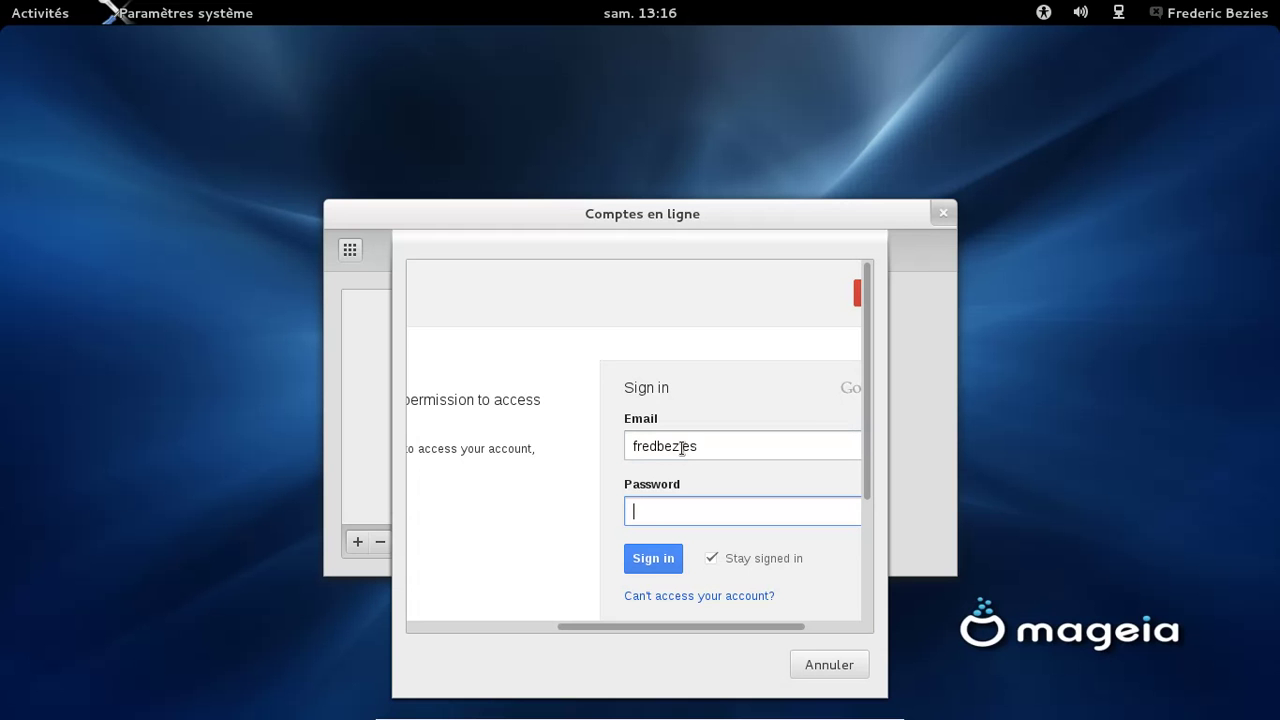
{"action": "type", "text": "•••••••••"}
{"action": "key", "text": "Return"}
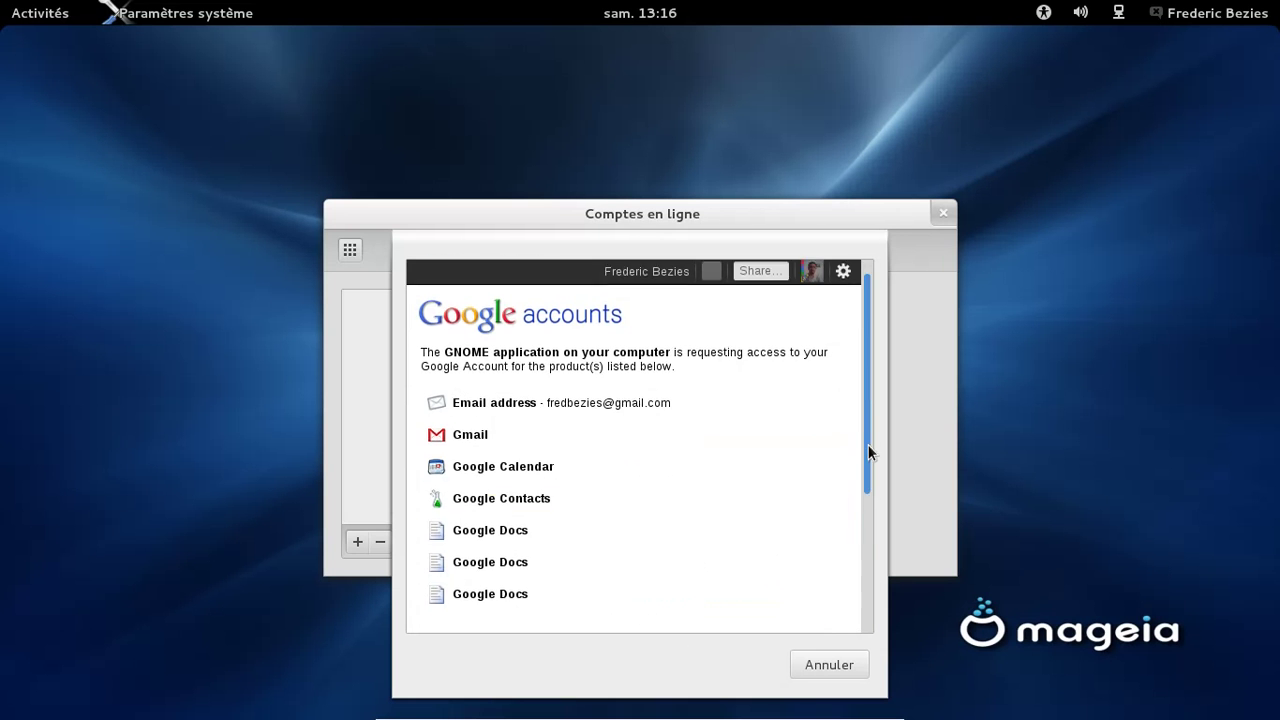
{"action": "left_click_drag", "start_coordinate": [869, 452], "coordinate": [827, 586]}
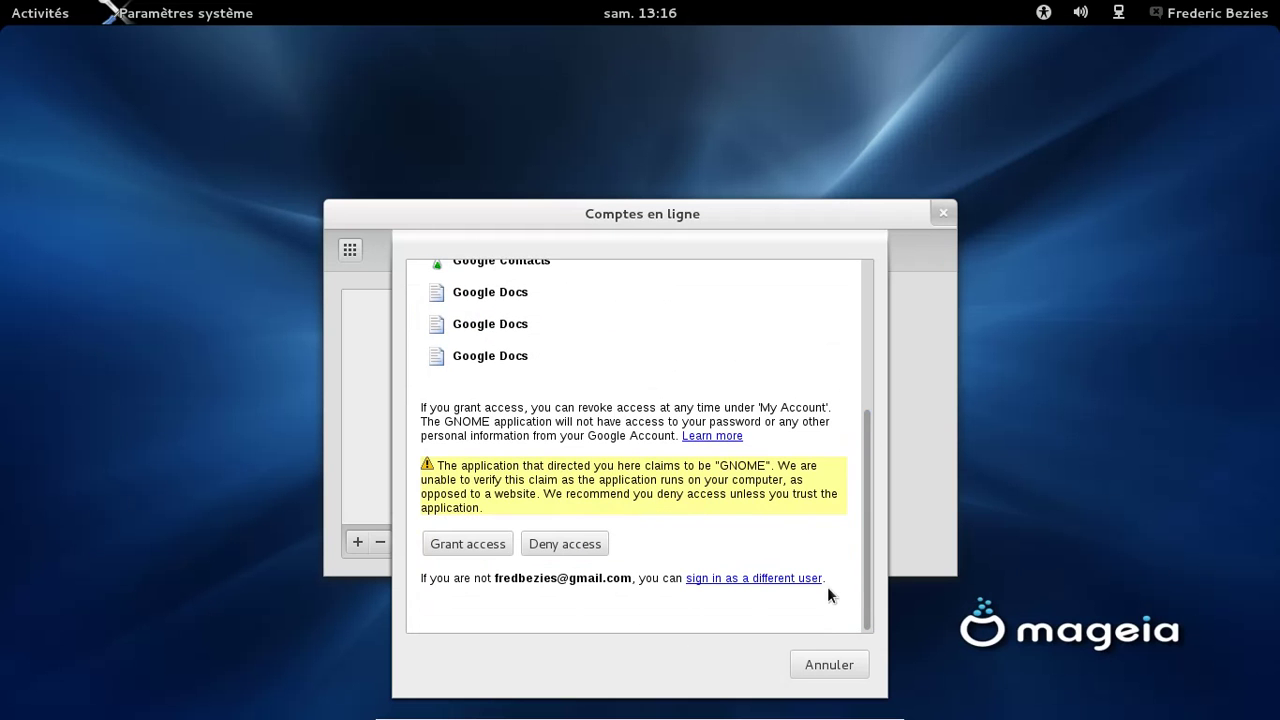
{"action": "left_click", "coordinate": [477, 543]}
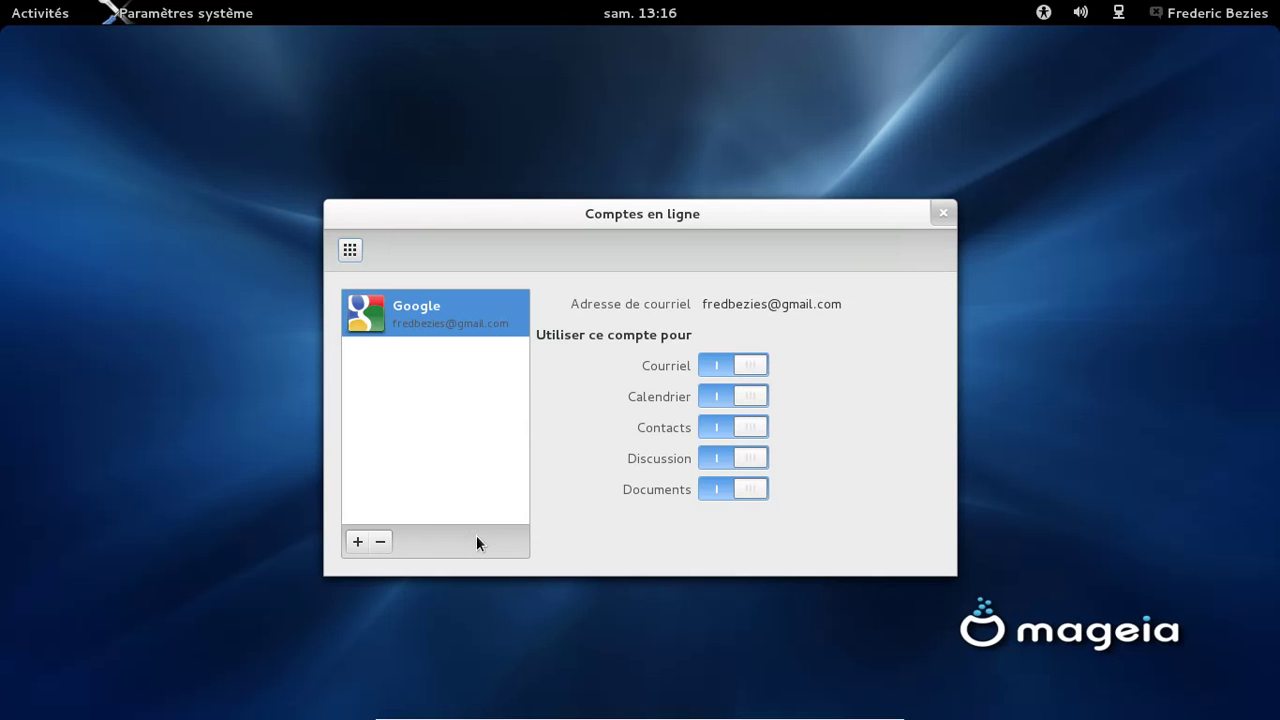
Glance at the Display panel (1366 x 768), then close System Settings and show Activities
{"action": "left_click", "coordinate": [350, 251]}
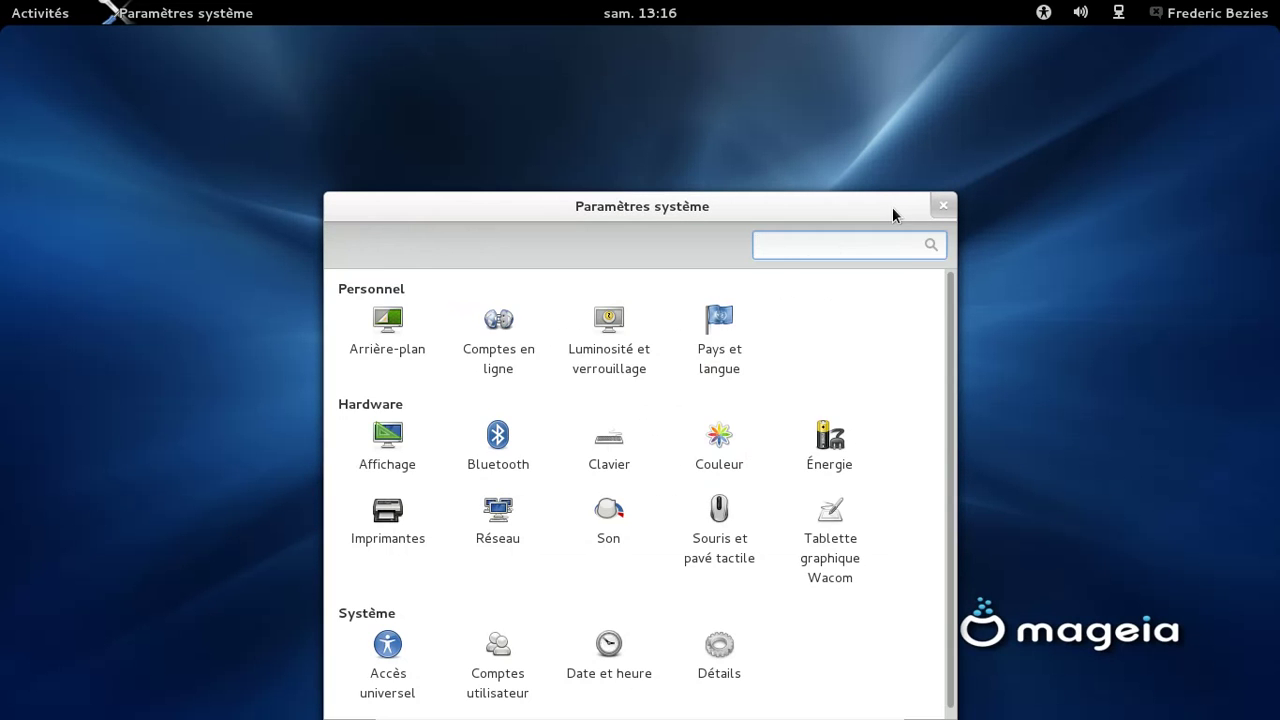
{"action": "key", "text": "super"}
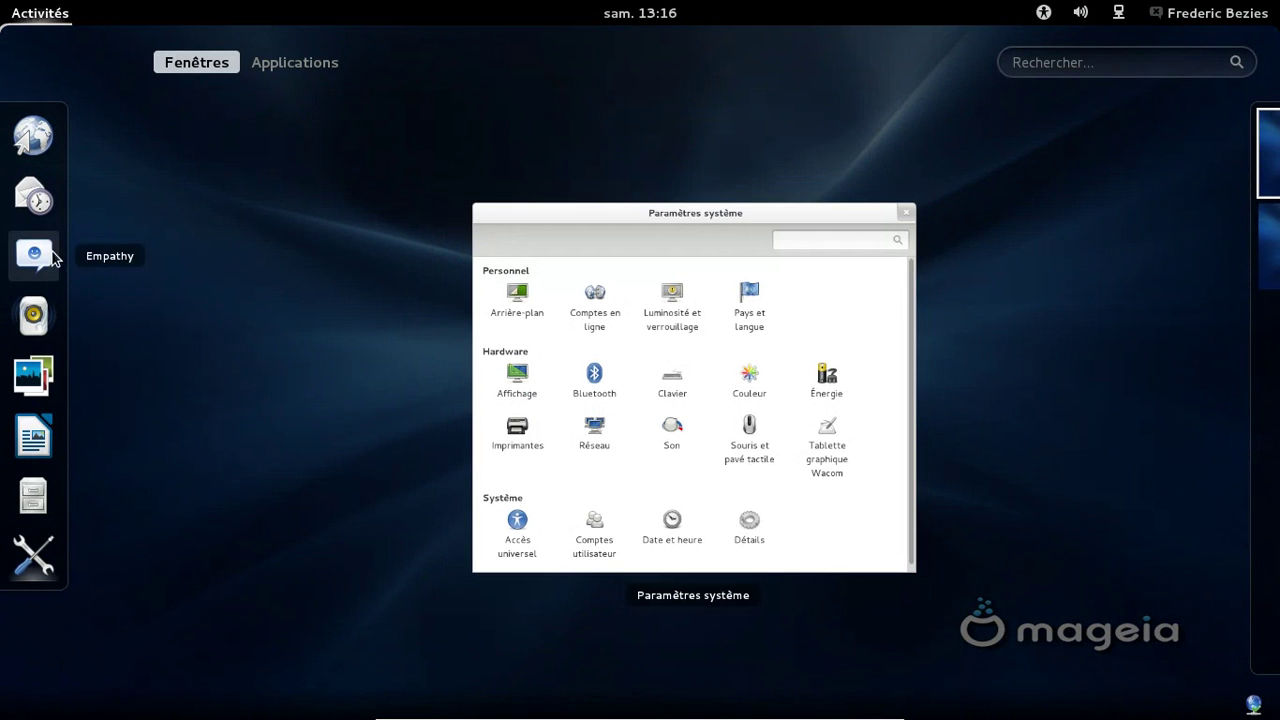
{"action": "left_click", "coordinate": [736, 258]}
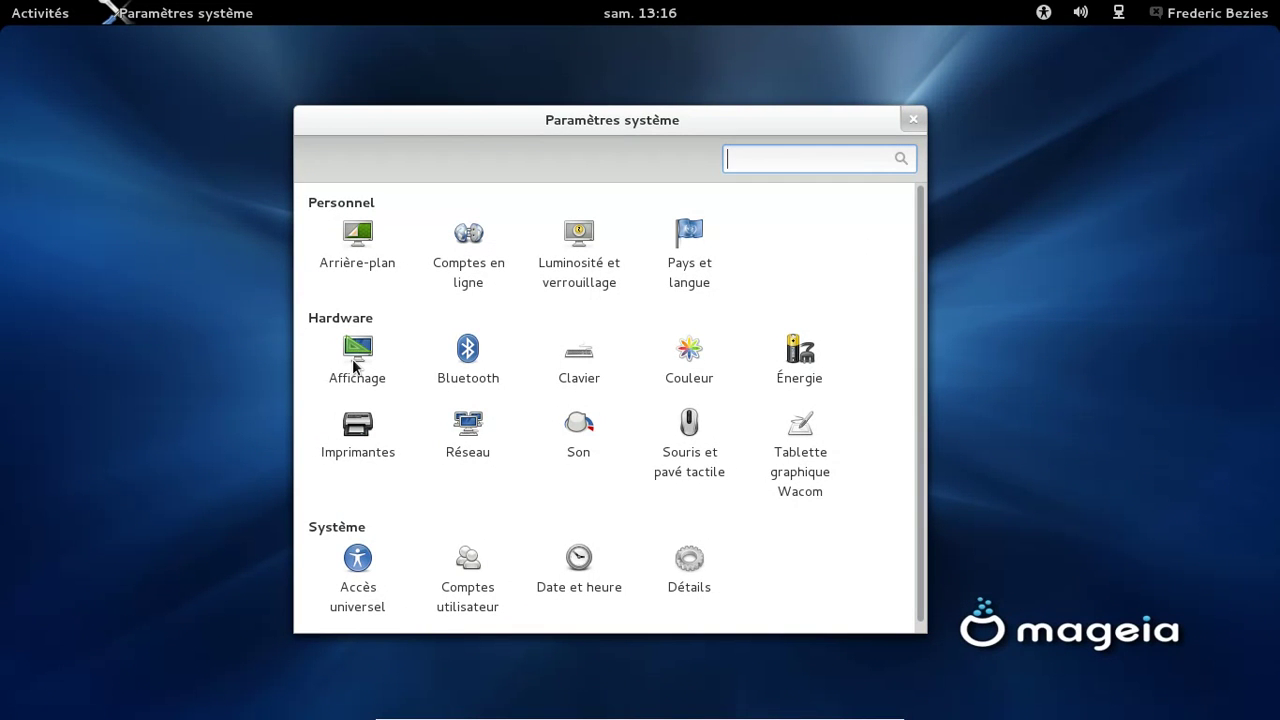
{"action": "left_click", "coordinate": [354, 361]}
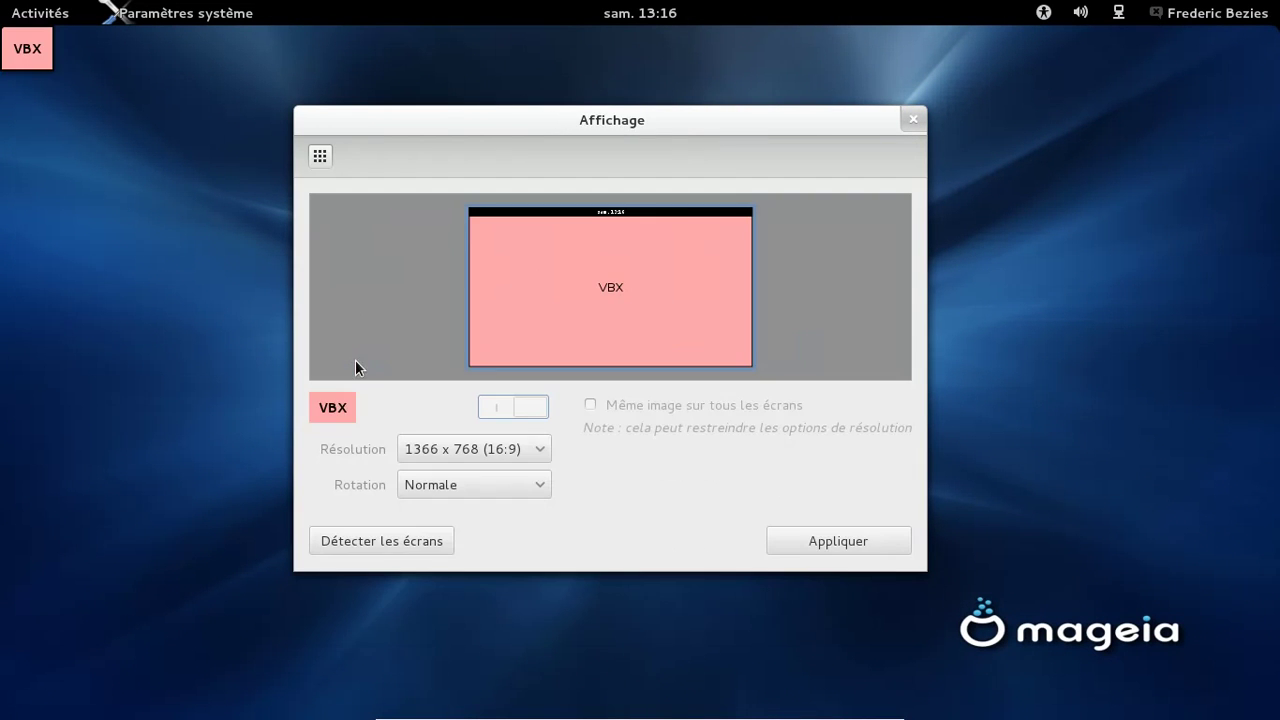
{"action": "left_click", "coordinate": [318, 158]}
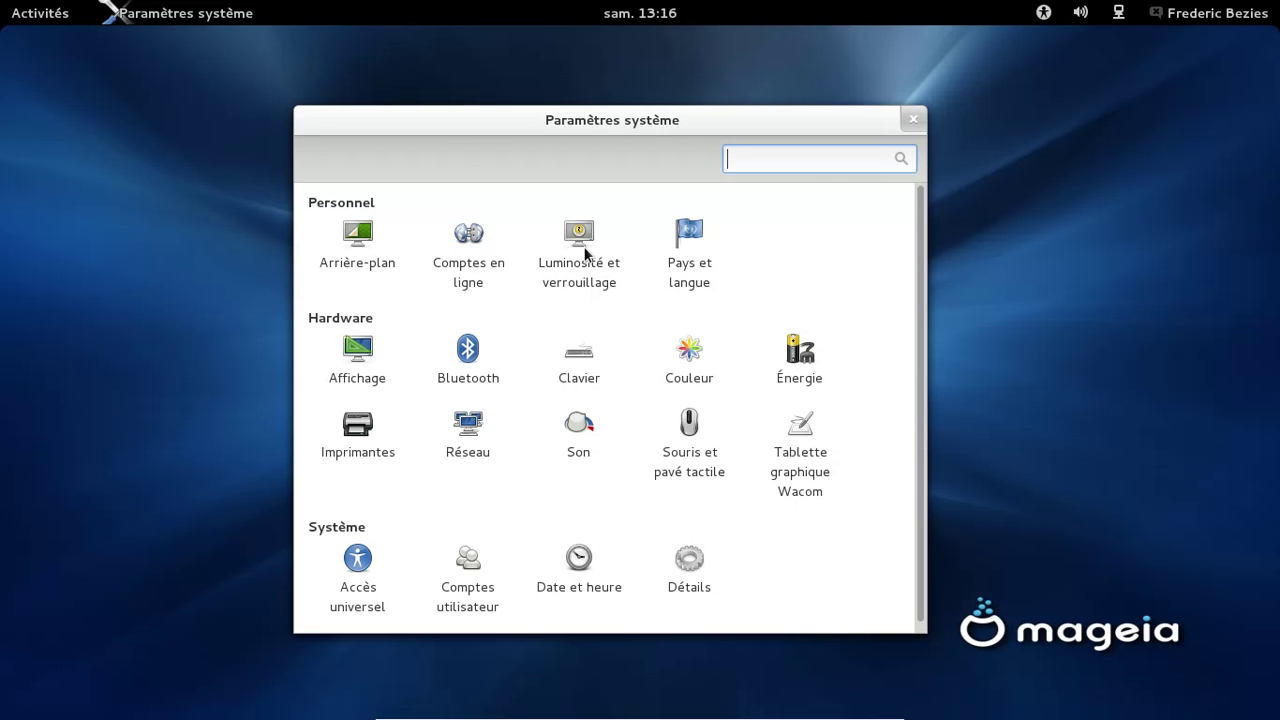
{"action": "left_click", "coordinate": [915, 119]}
{"action": "mouse_move", "coordinate": [2, 2]}
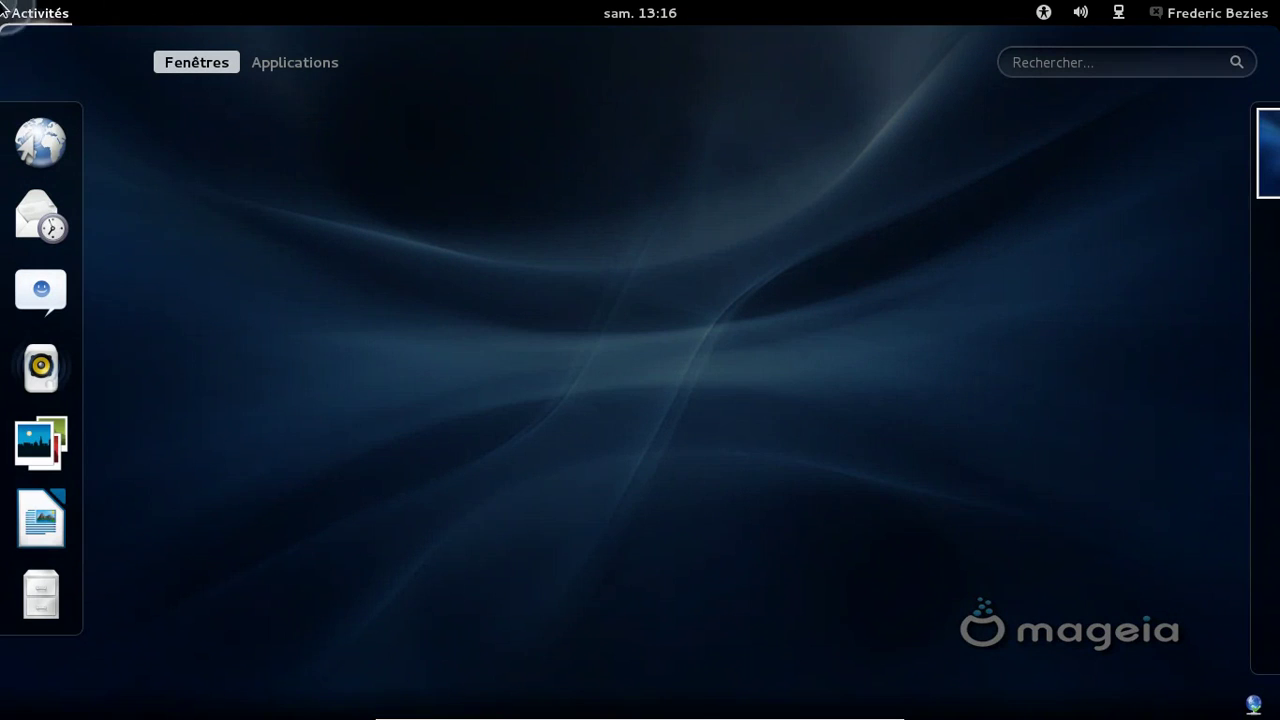
Launch Carnet d'adresses from Applications and confirm its address-book storage location
{"action": "left_click", "coordinate": [289, 63]}
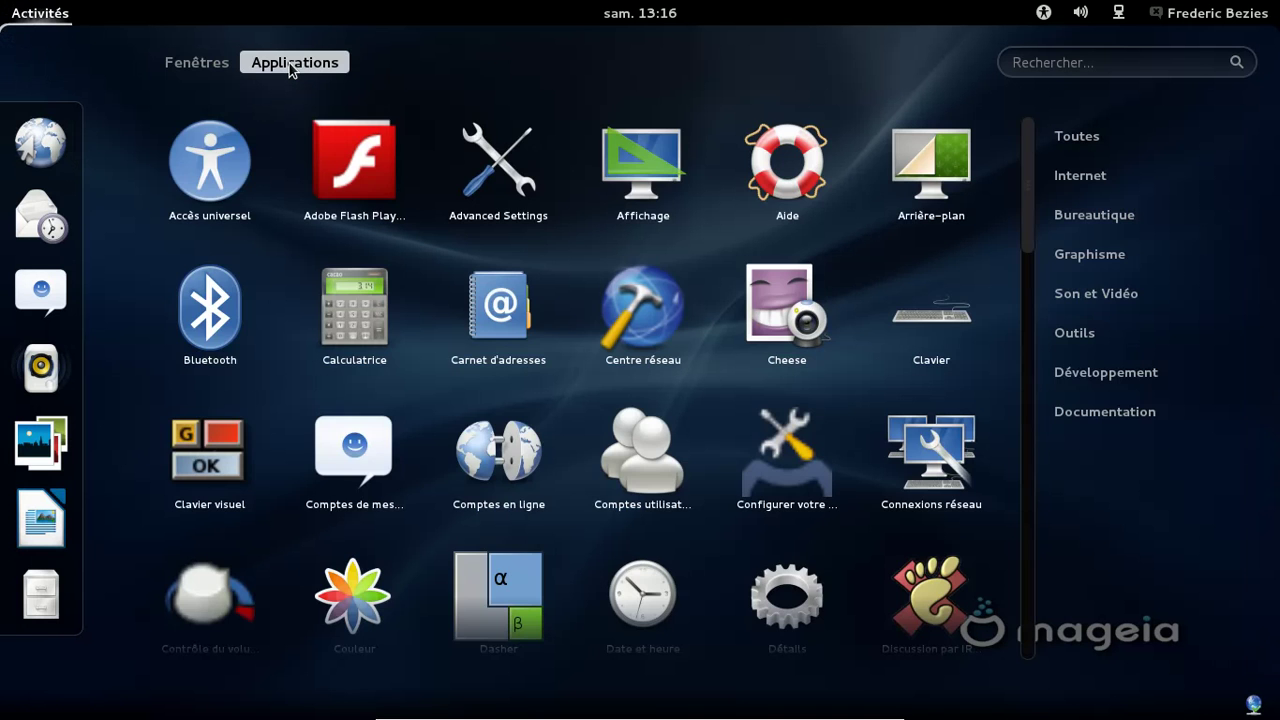
{"action": "left_click", "coordinate": [520, 300]}
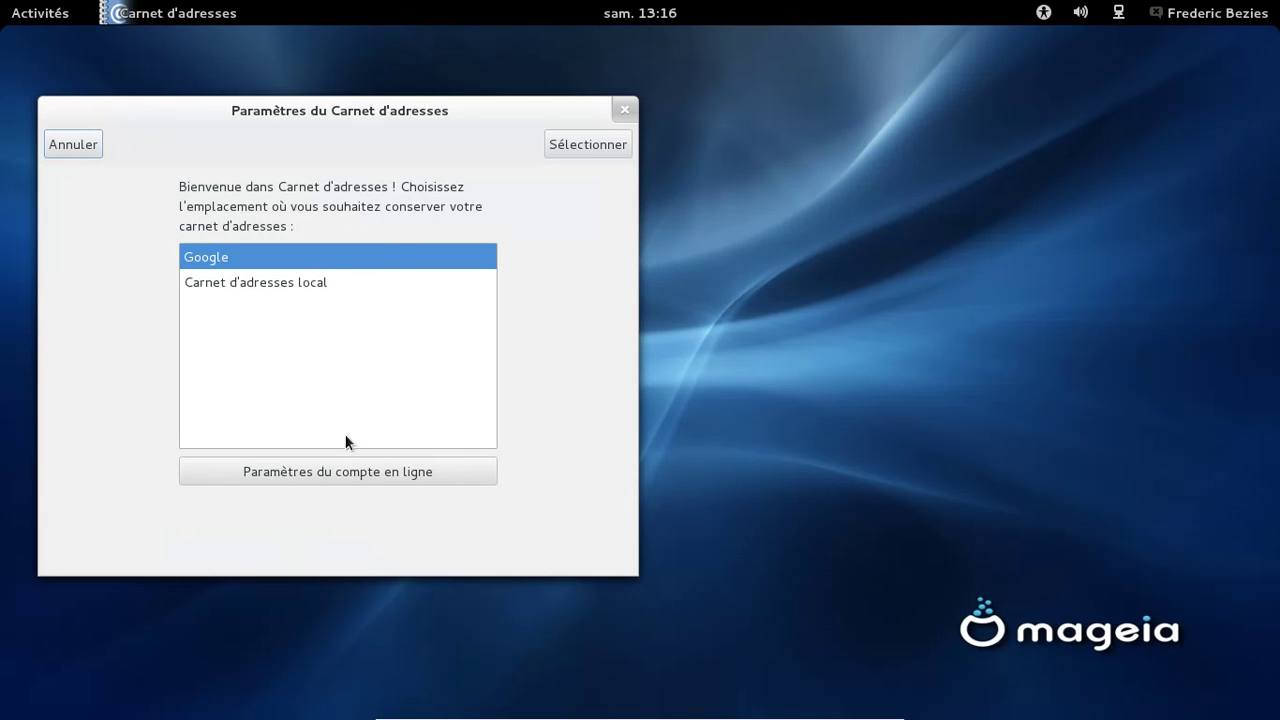
{"action": "left_click", "coordinate": [556, 145]}
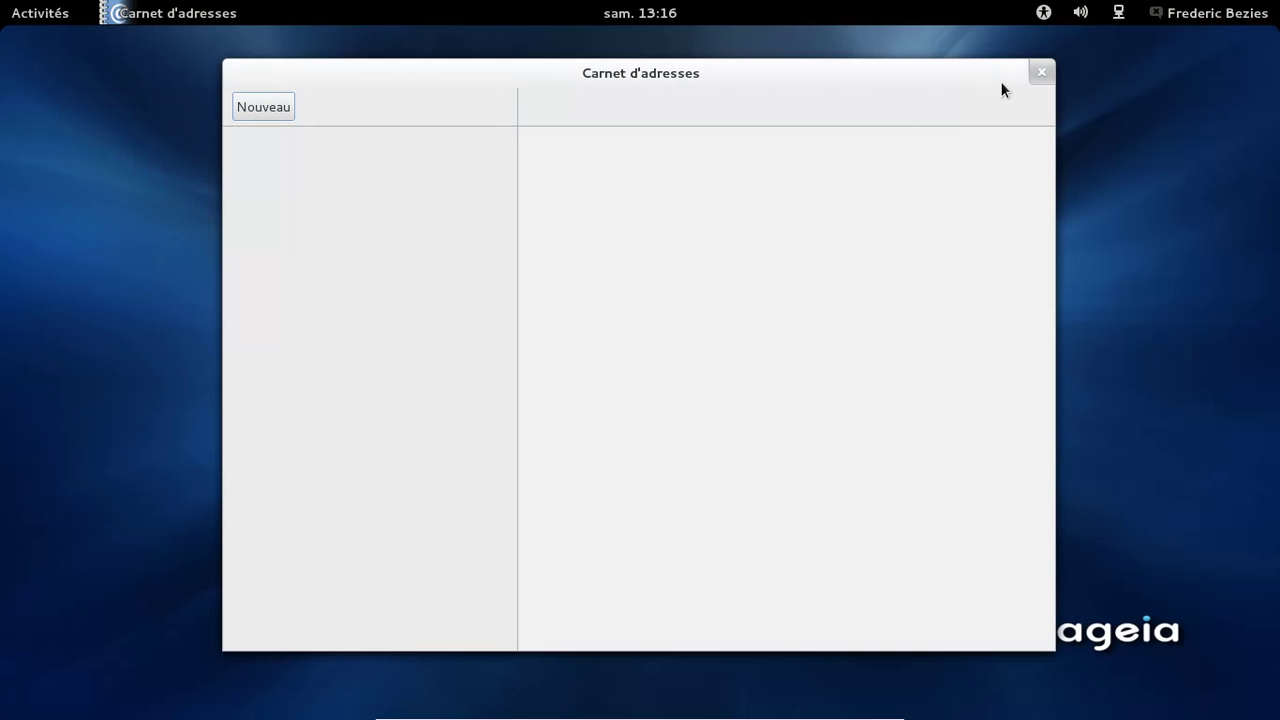
Close Contacts, launch LibreOffice Writer from the dash, then open Advanced Settings
{"action": "left_click", "coordinate": [1040, 73]}
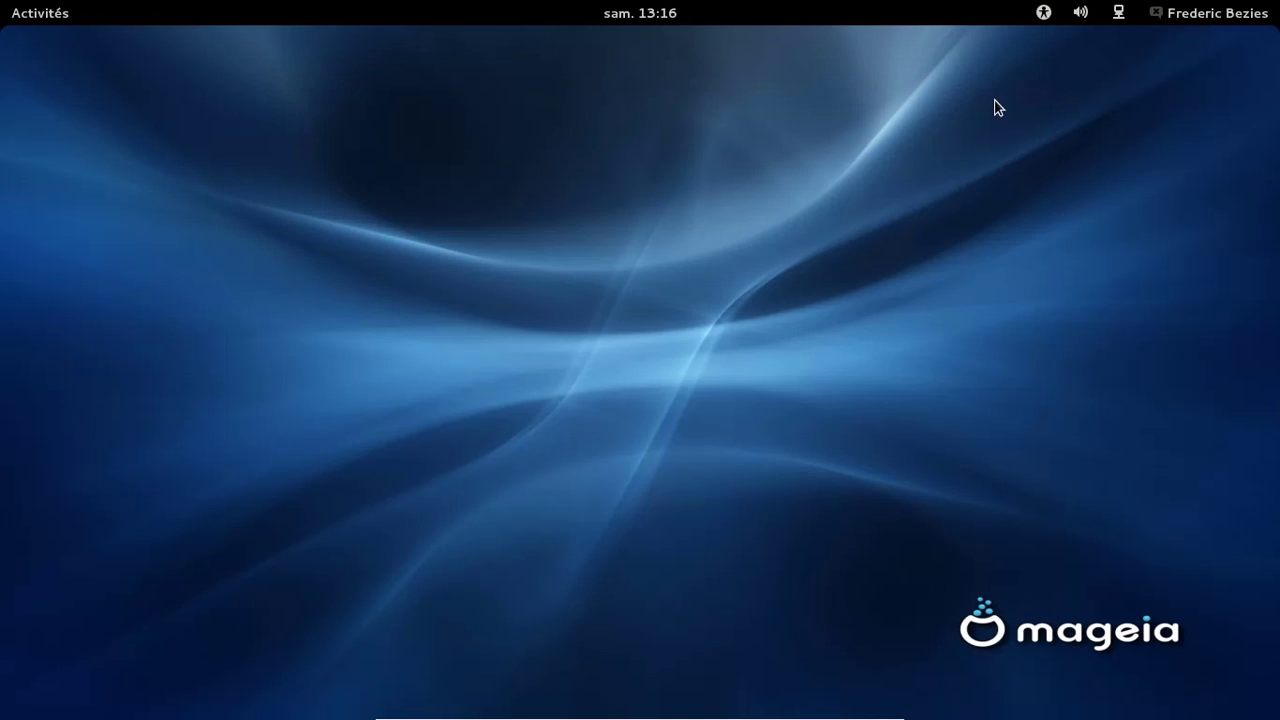
{"action": "mouse_move", "coordinate": [4, 22]}
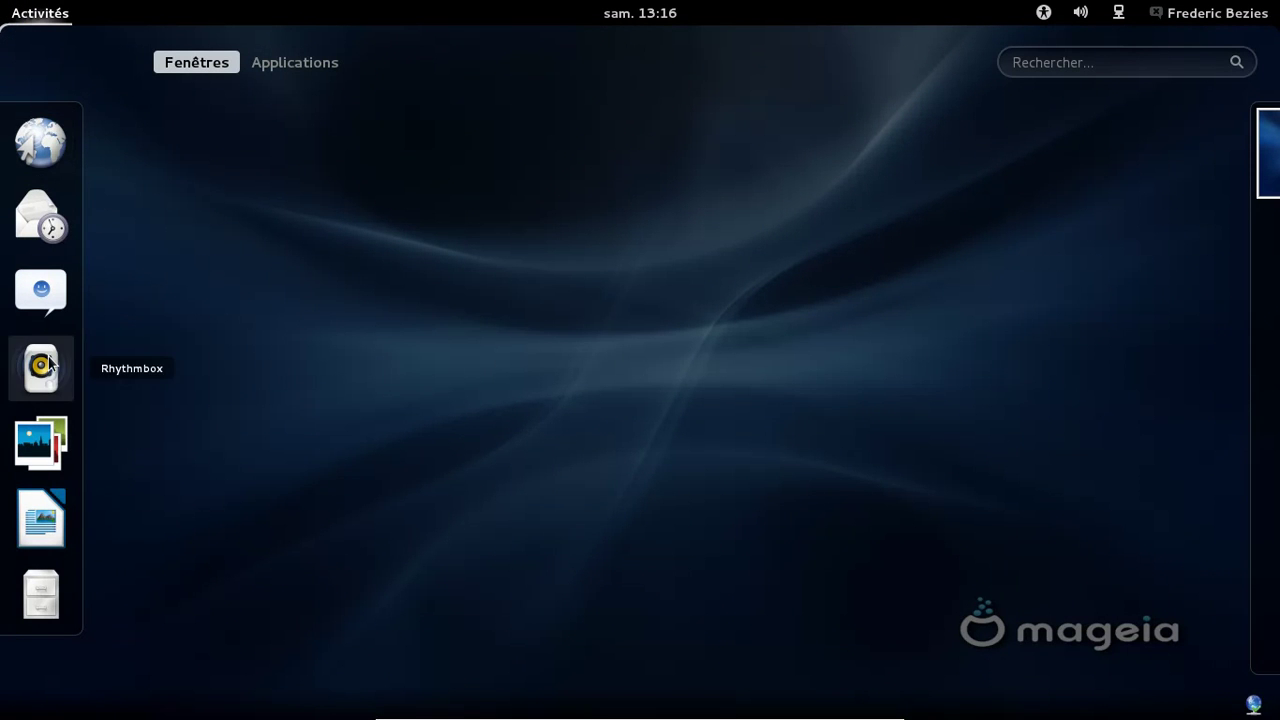
{"action": "left_click", "coordinate": [56, 513]}
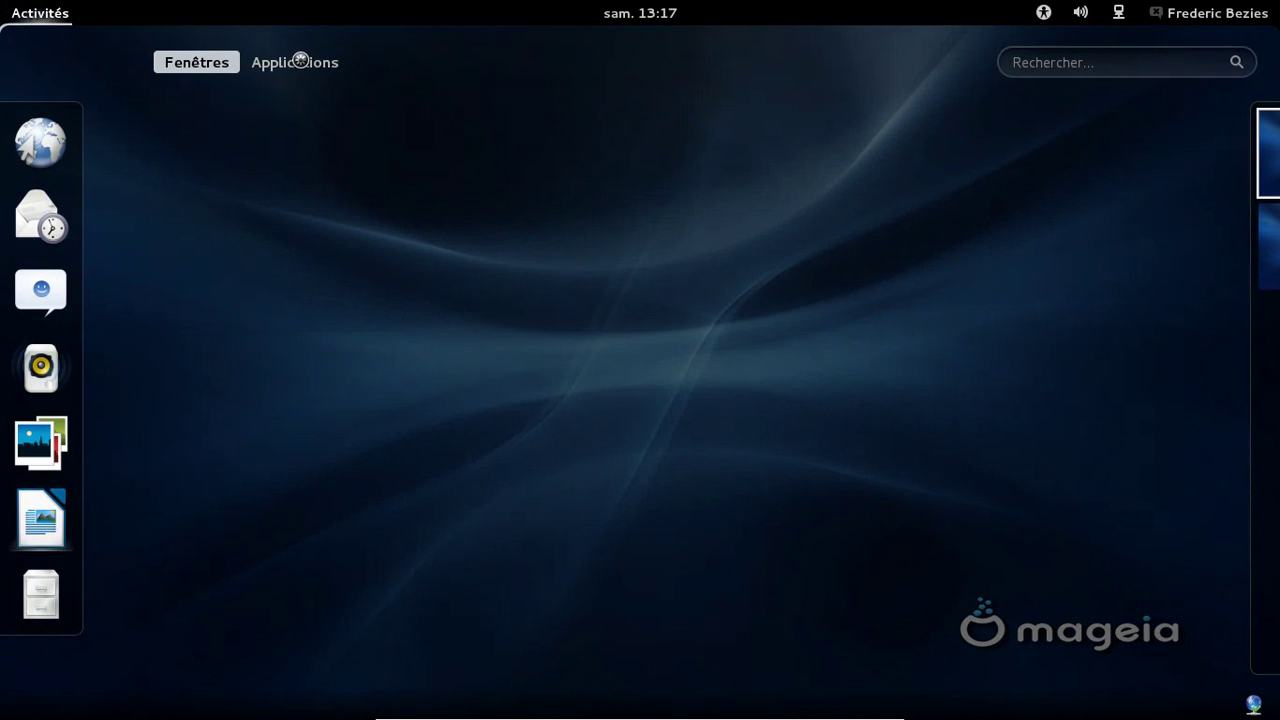
{"action": "left_click", "coordinate": [300, 61]}
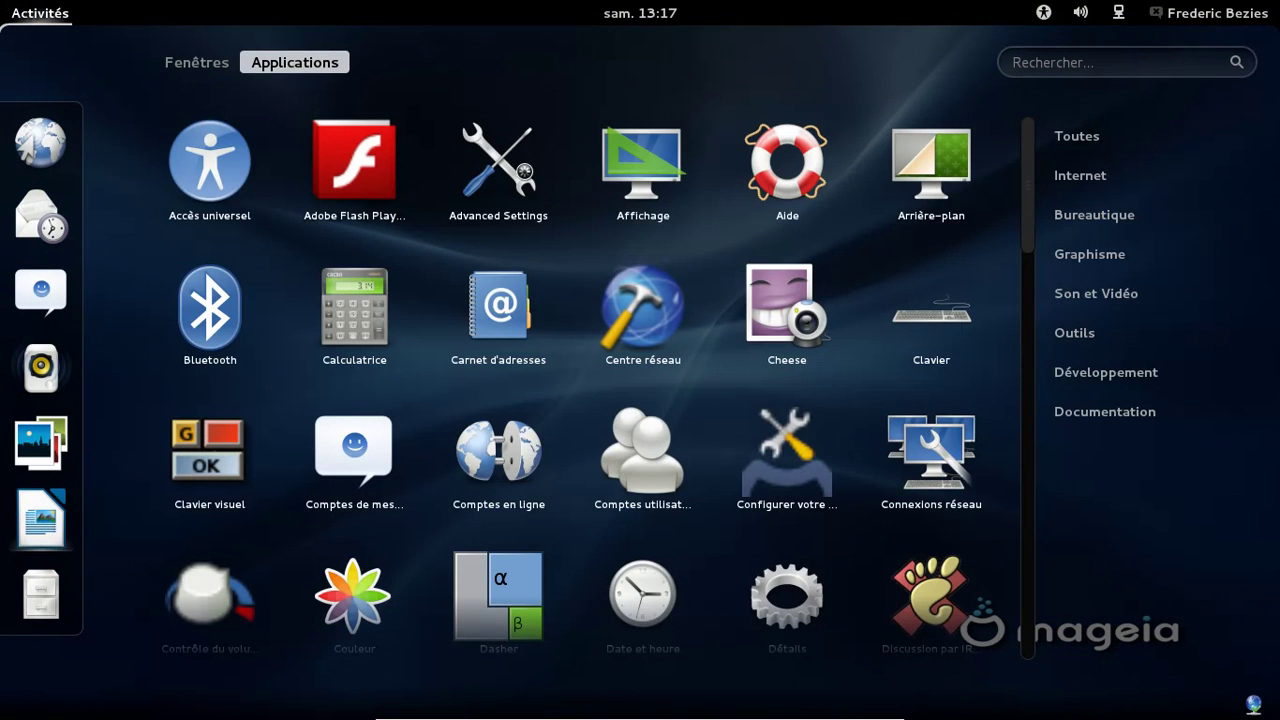
{"action": "left_click", "coordinate": [519, 183]}
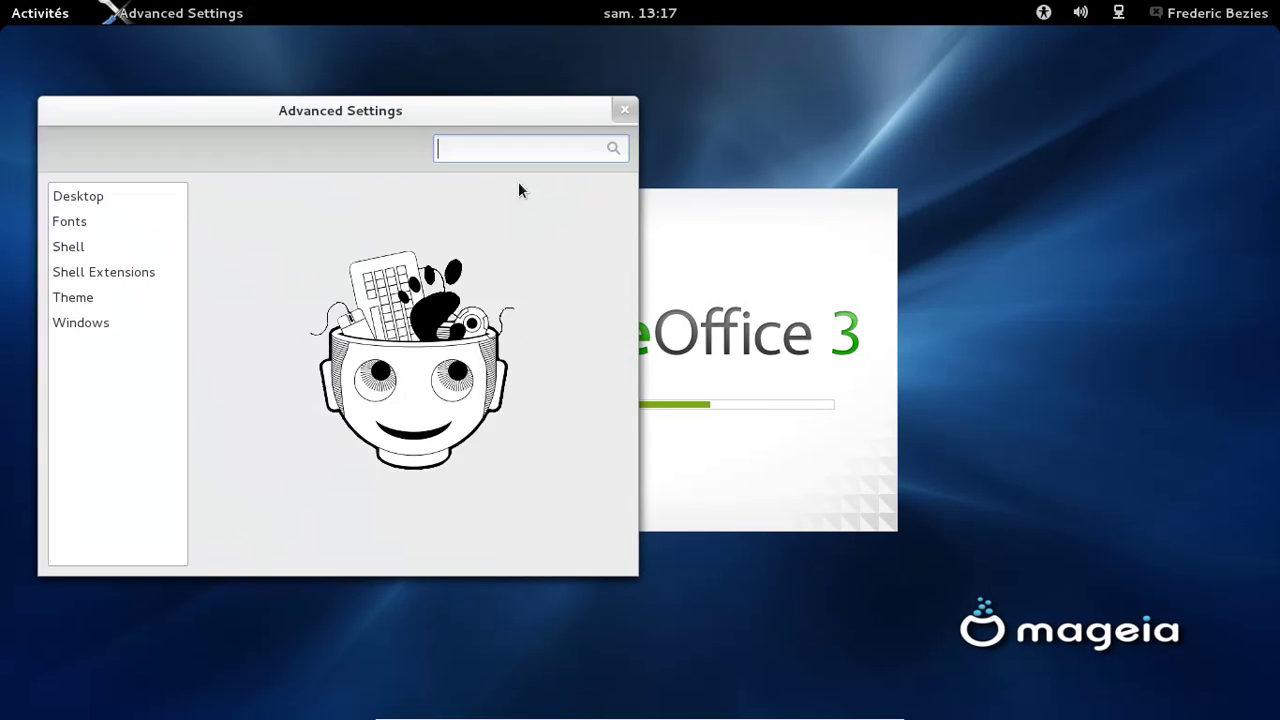
Hide the Computer, Home, Trash and mounted-volume icons from the desktop
{"action": "left_click", "coordinate": [98, 200]}
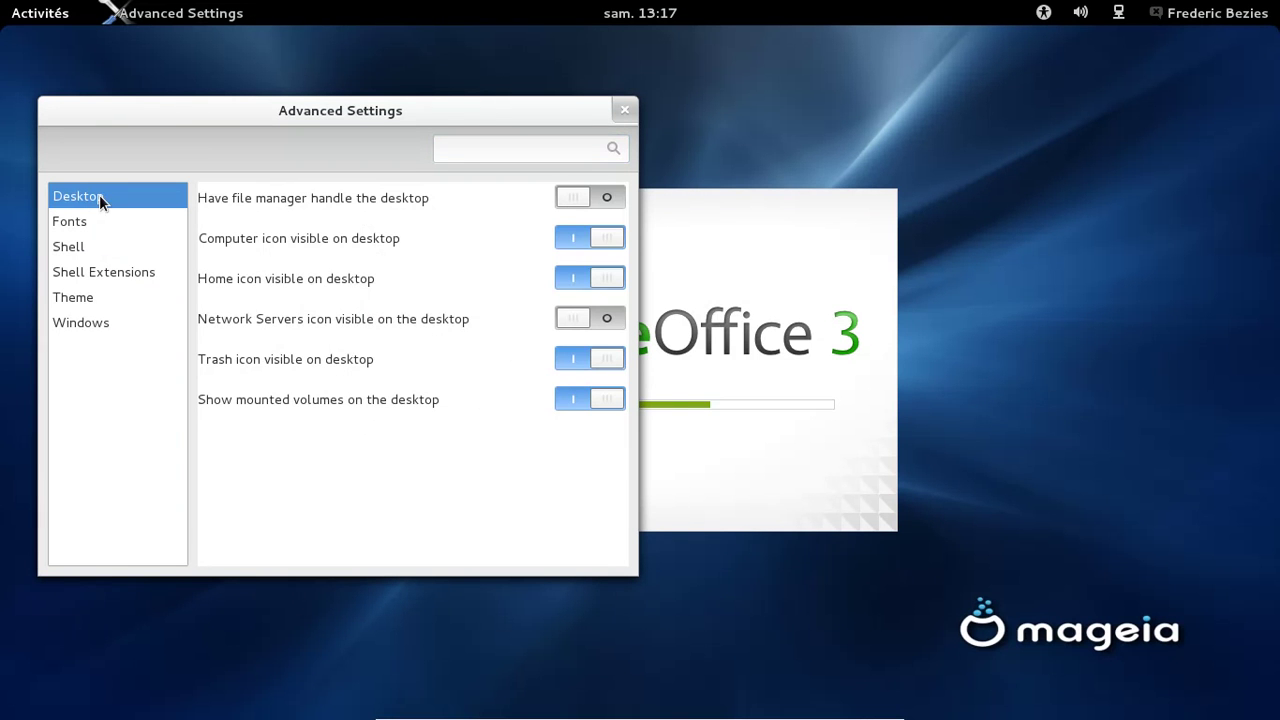
{"action": "left_click", "coordinate": [605, 240]}
{"action": "left_click", "coordinate": [606, 278]}
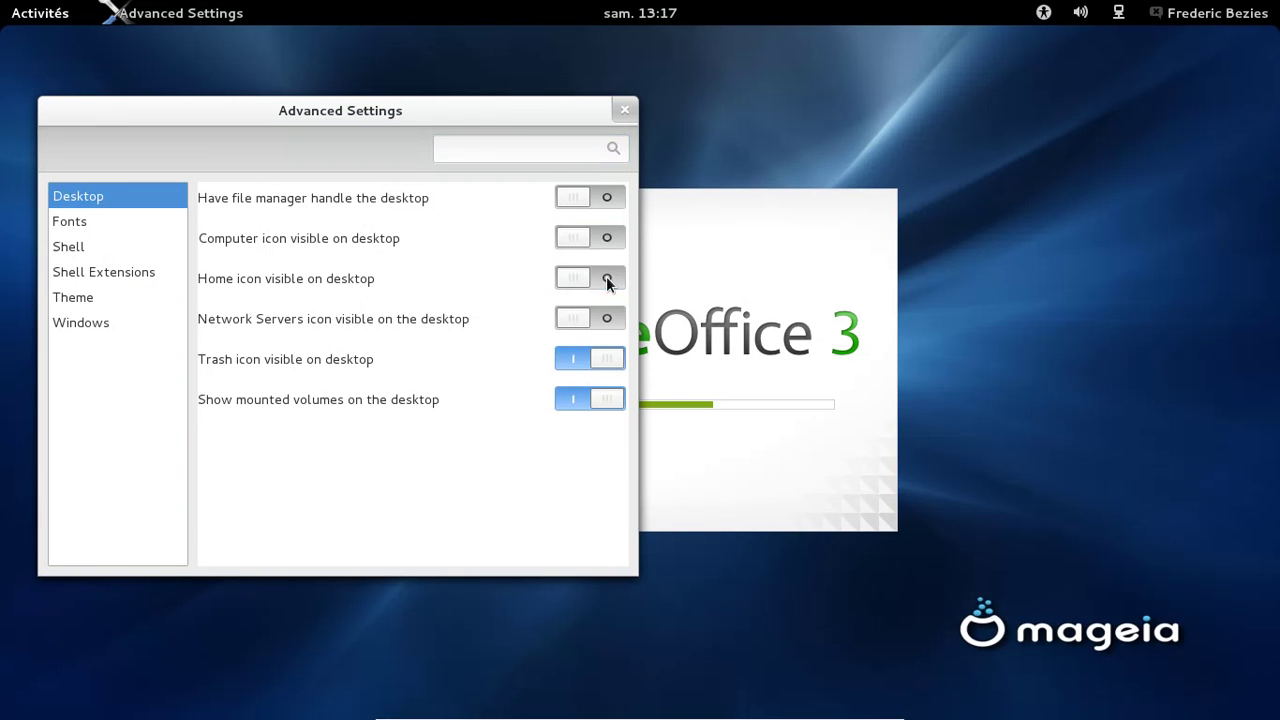
{"action": "left_click", "coordinate": [594, 358]}
{"action": "left_click", "coordinate": [597, 398]}
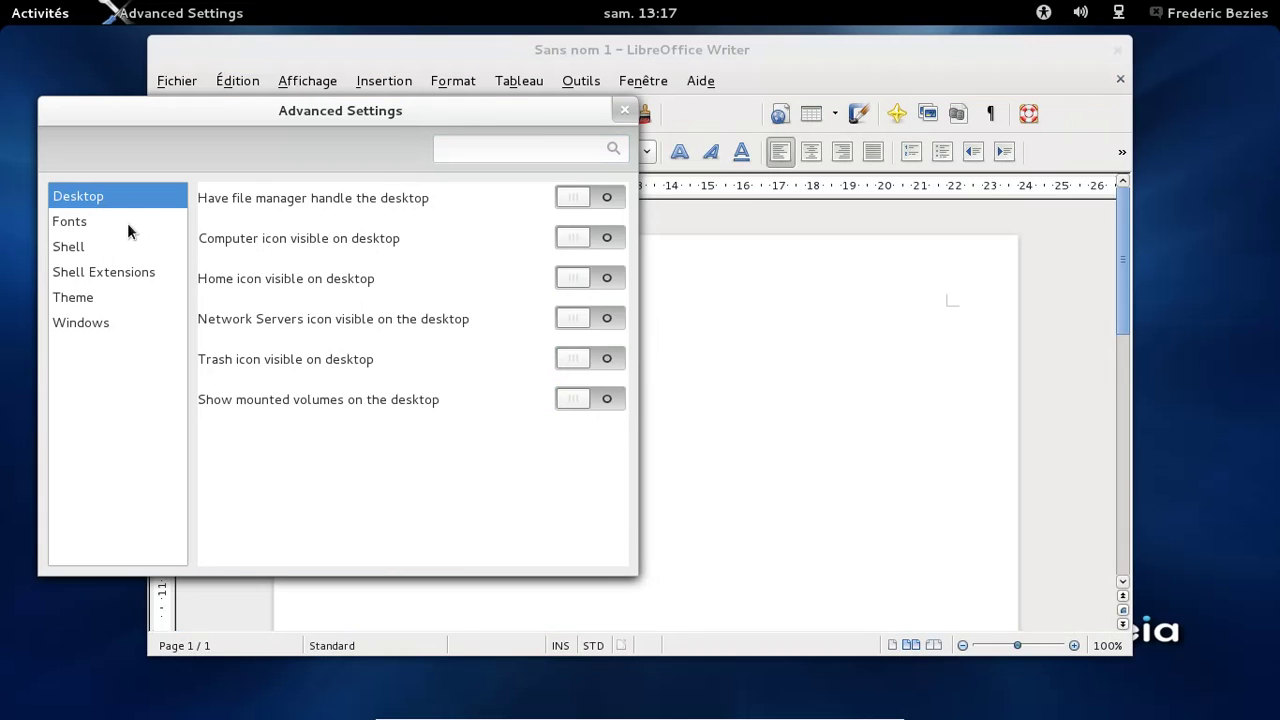
Turn on Show date in clock in the Shell settings
{"action": "left_click", "coordinate": [126, 222]}
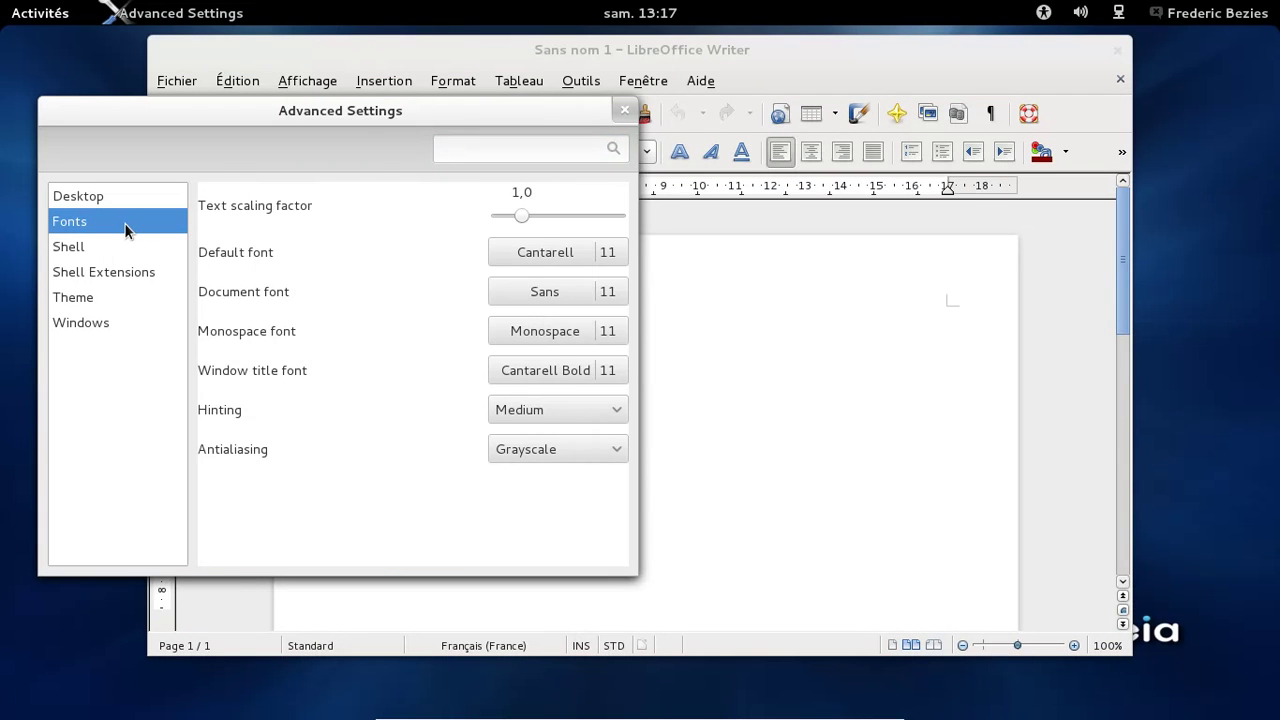
{"action": "left_click", "coordinate": [113, 248]}
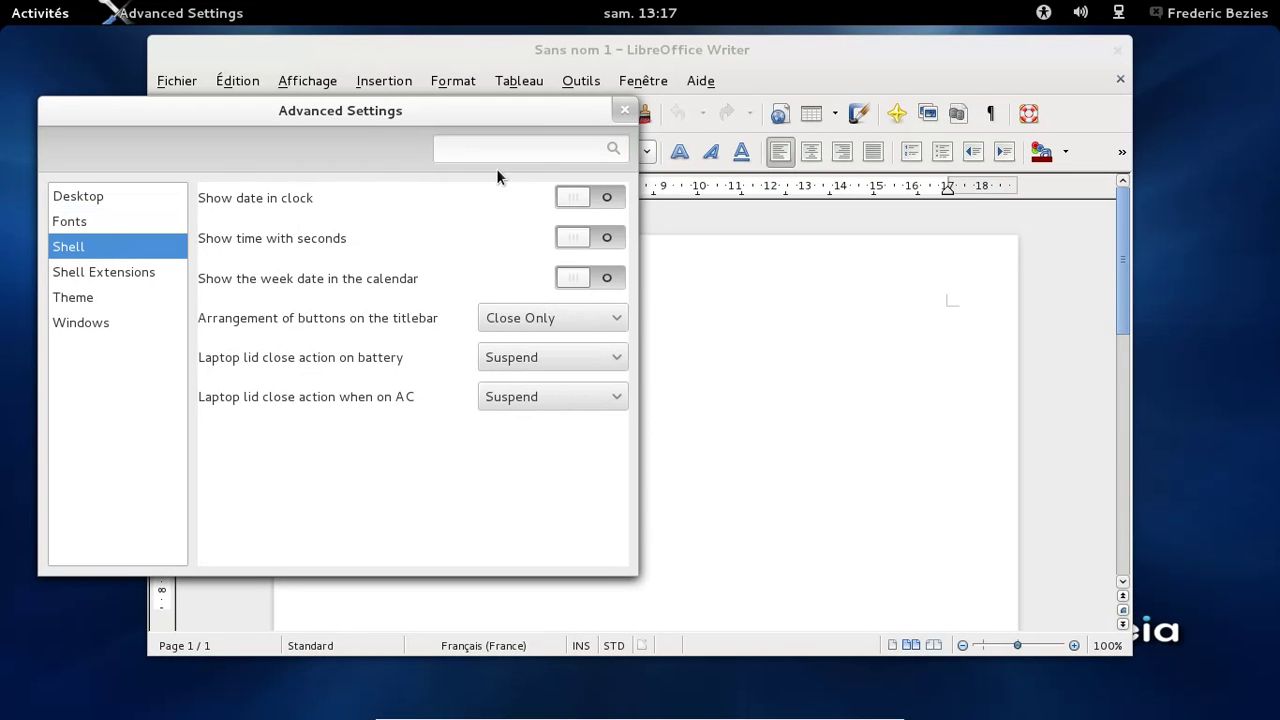
{"action": "left_click", "coordinate": [567, 199]}
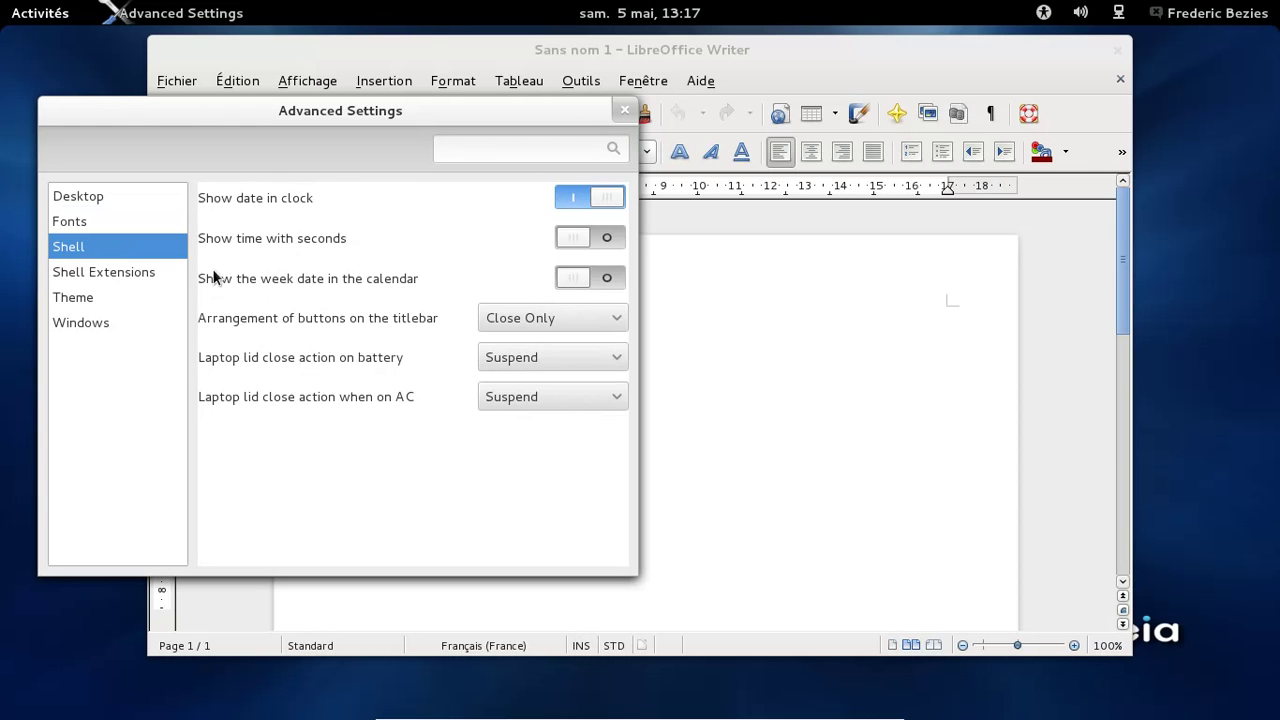
Browse the Extensions, Theme, Windows and Desktop categories
{"action": "left_click", "coordinate": [141, 274]}
{"action": "left_click", "coordinate": [138, 297]}
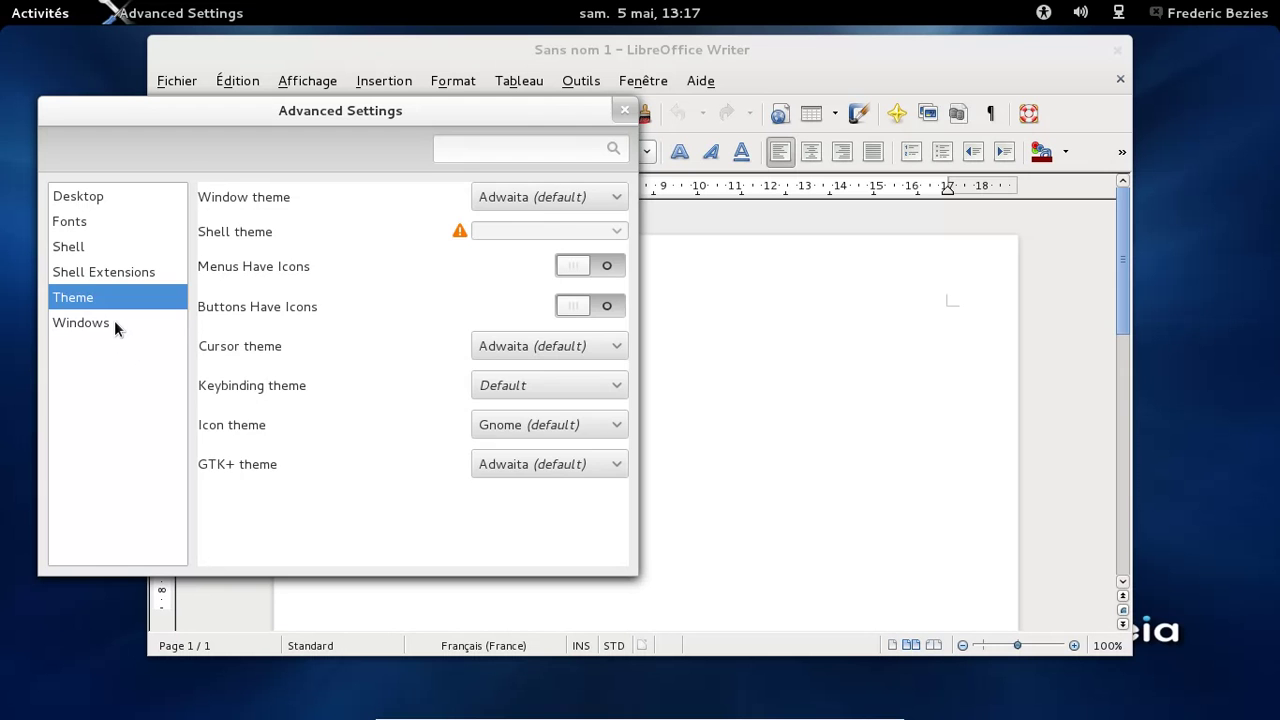
{"action": "left_click", "coordinate": [114, 328]}
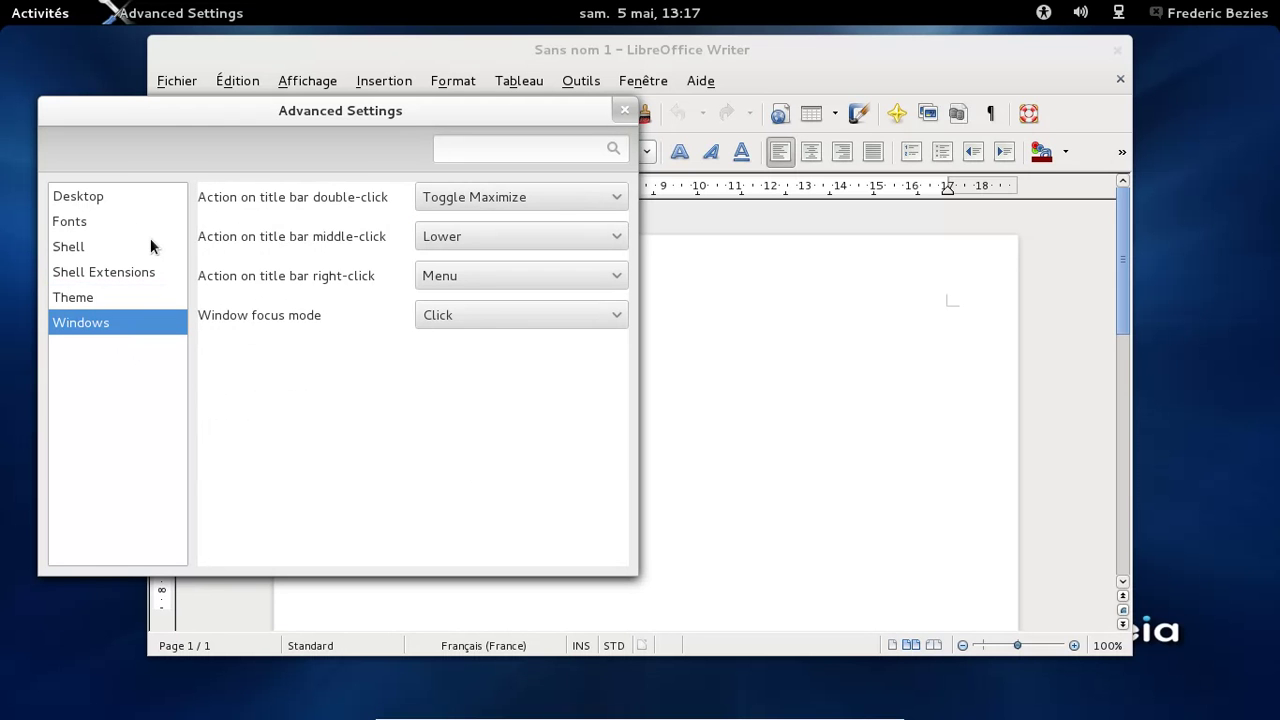
{"action": "left_click", "coordinate": [94, 197]}
{"action": "left_click", "coordinate": [91, 279]}
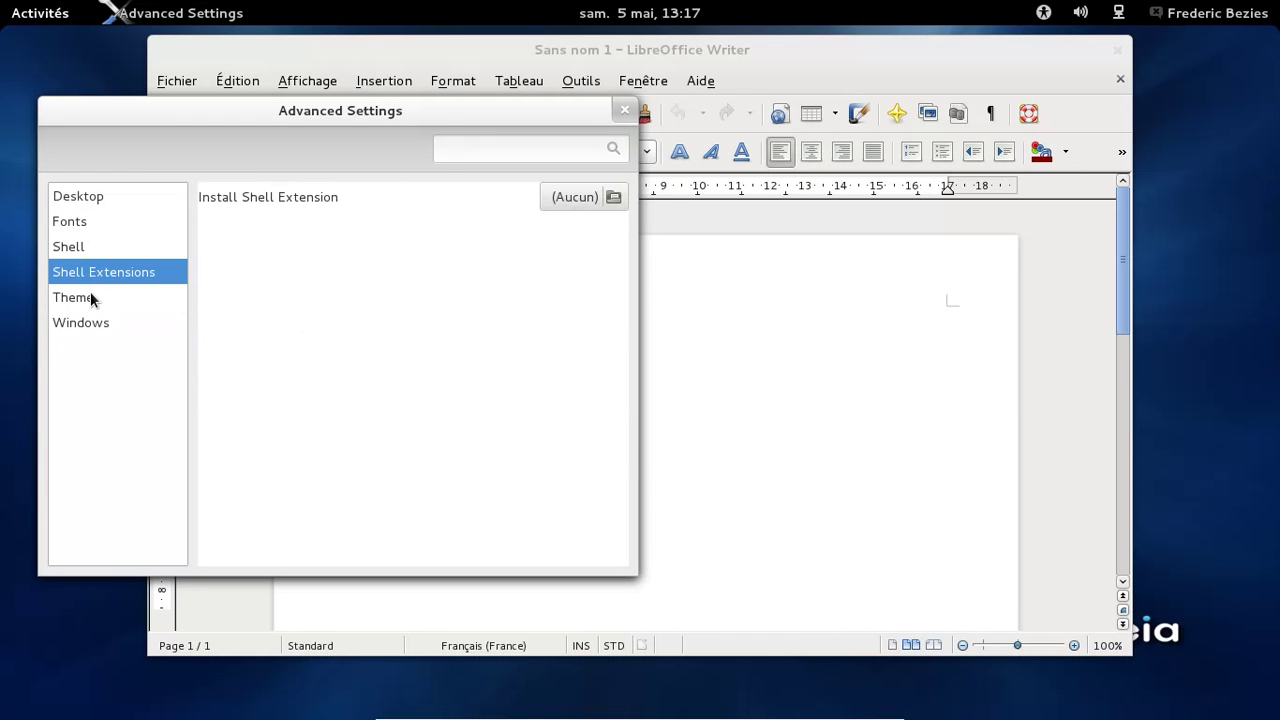
{"action": "key", "text": "Down"}
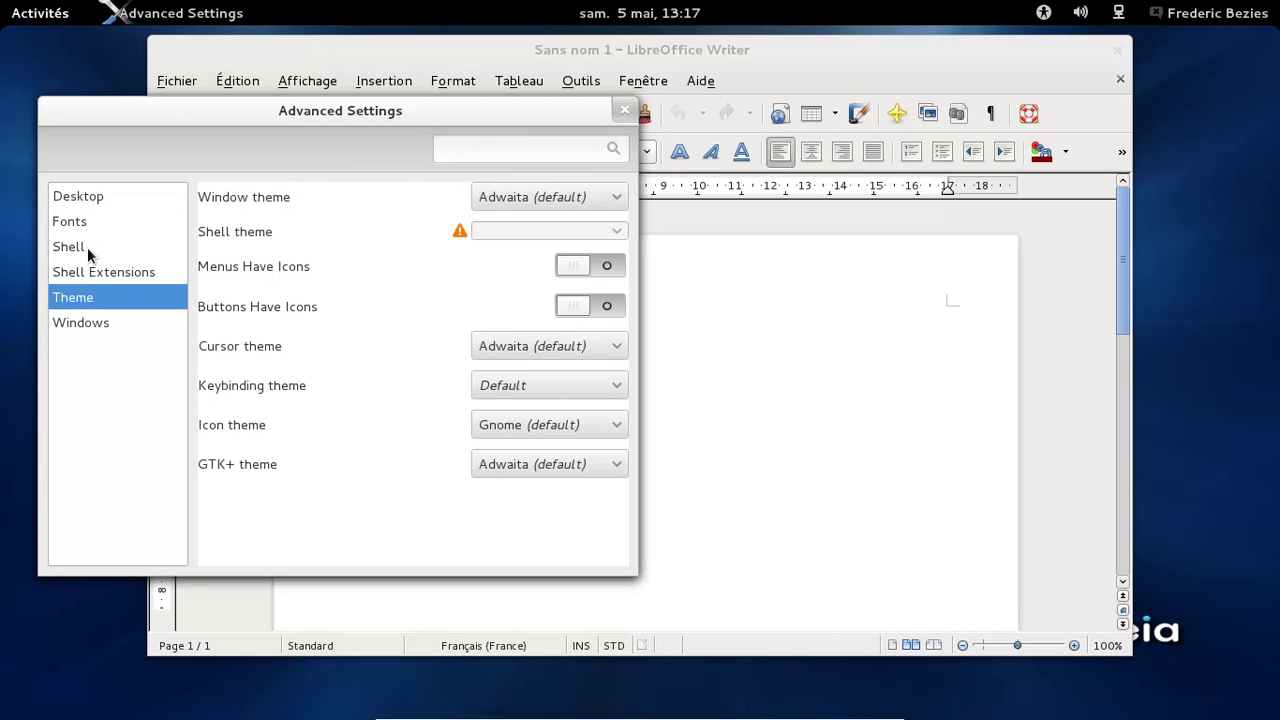
Set the titlebar buttons to Minimize and Close, then close Advanced Settings
{"action": "left_click", "coordinate": [87, 247]}
{"action": "left_click", "coordinate": [532, 319]}
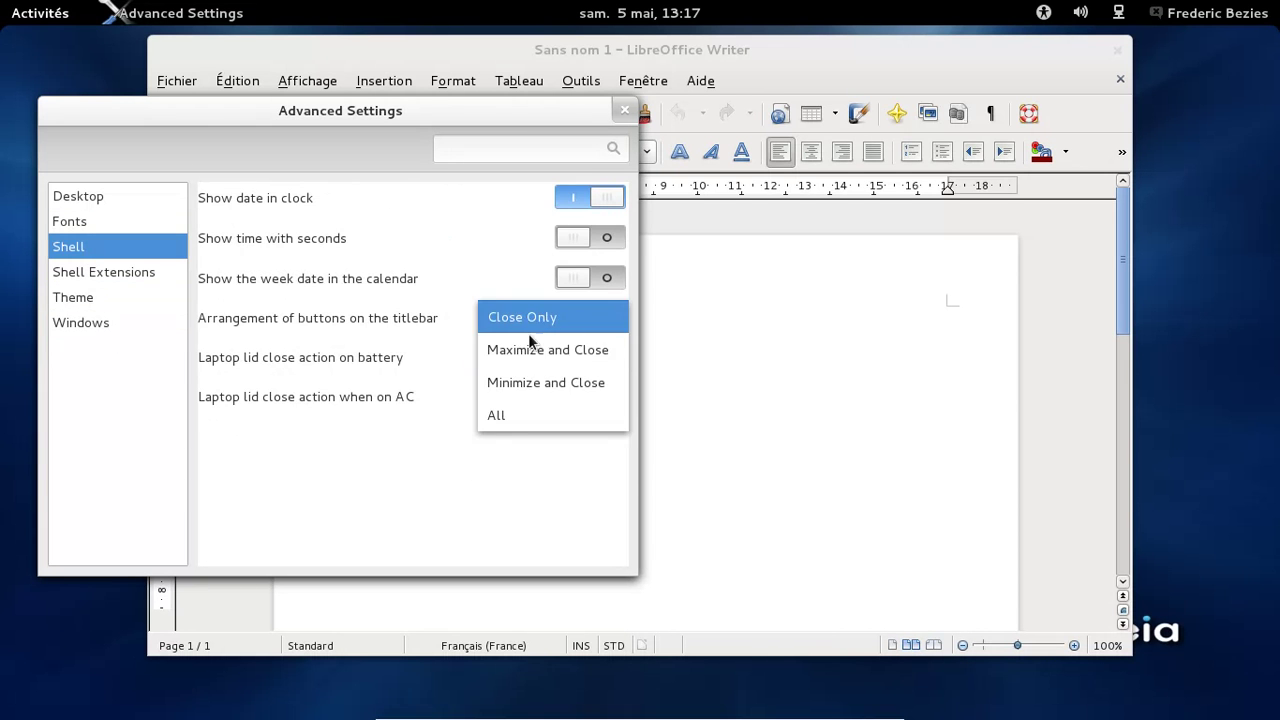
{"action": "left_click", "coordinate": [519, 379]}
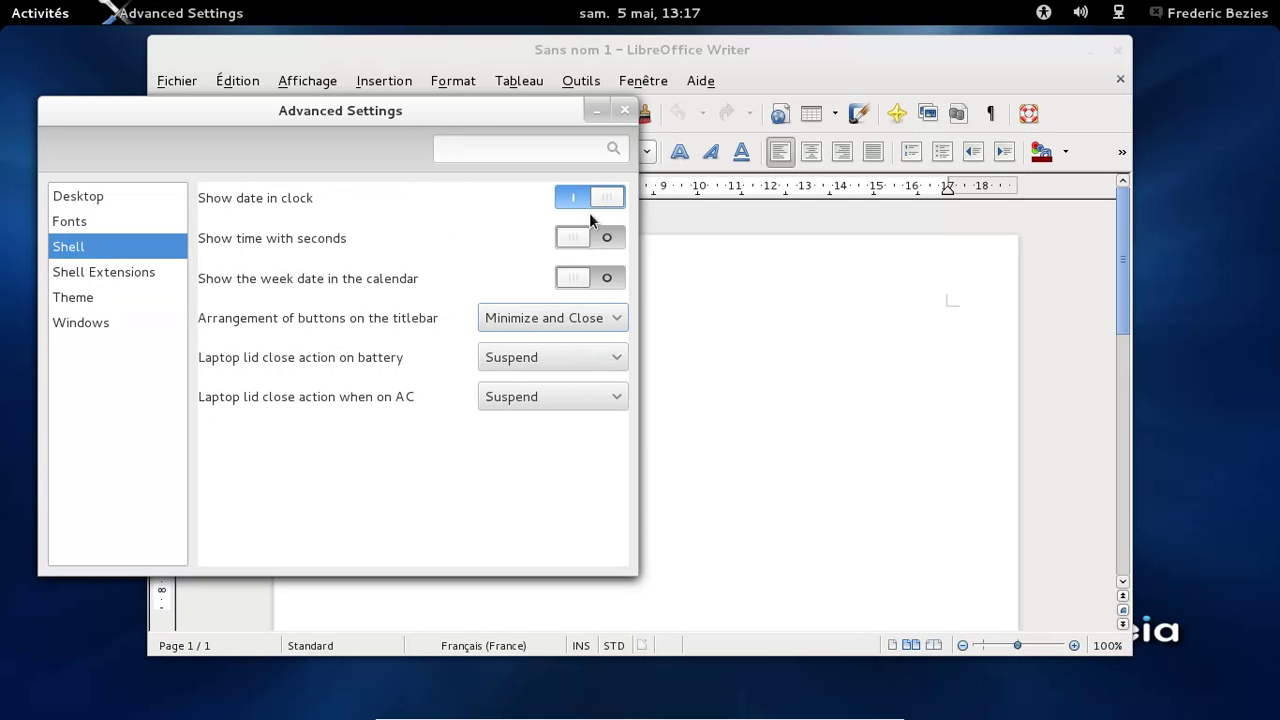
{"action": "left_click", "coordinate": [621, 112]}
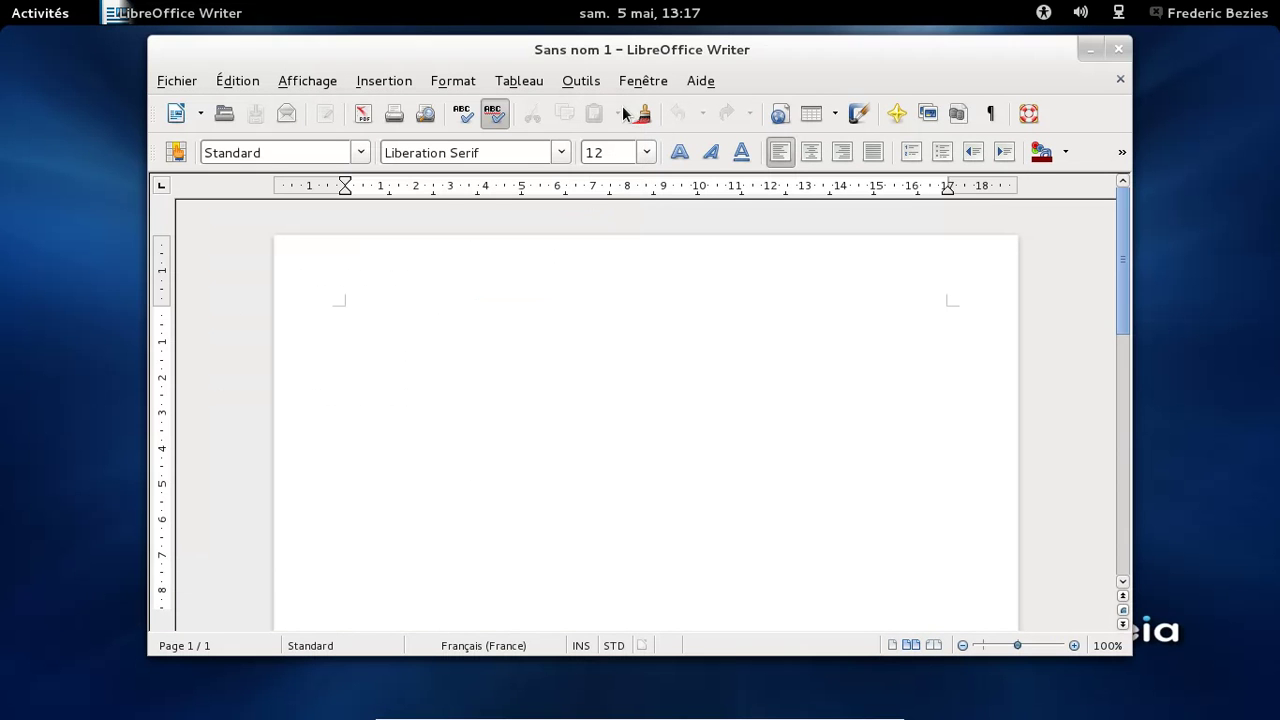
Check LibreOffice's About box showing version 3.5.3.2, then dismiss it
{"action": "left_click", "coordinate": [702, 86]}
{"action": "left_click", "coordinate": [737, 237]}
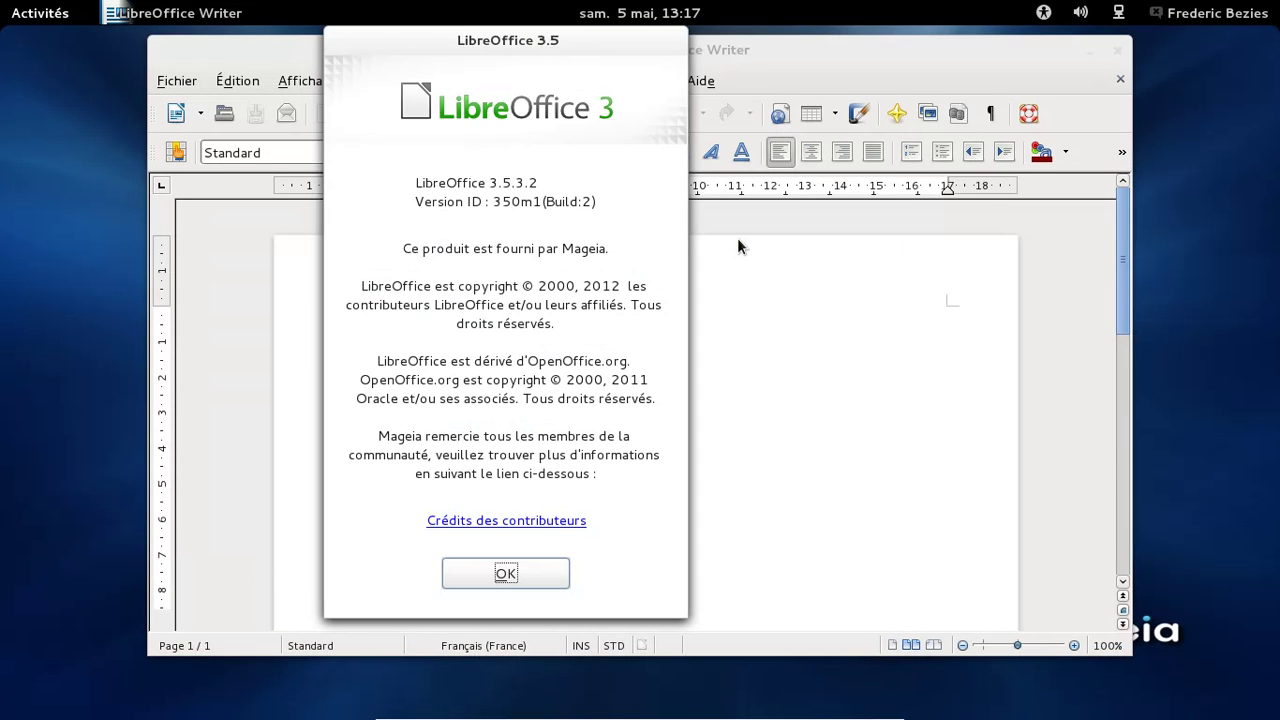
{"action": "left_click", "coordinate": [530, 574]}
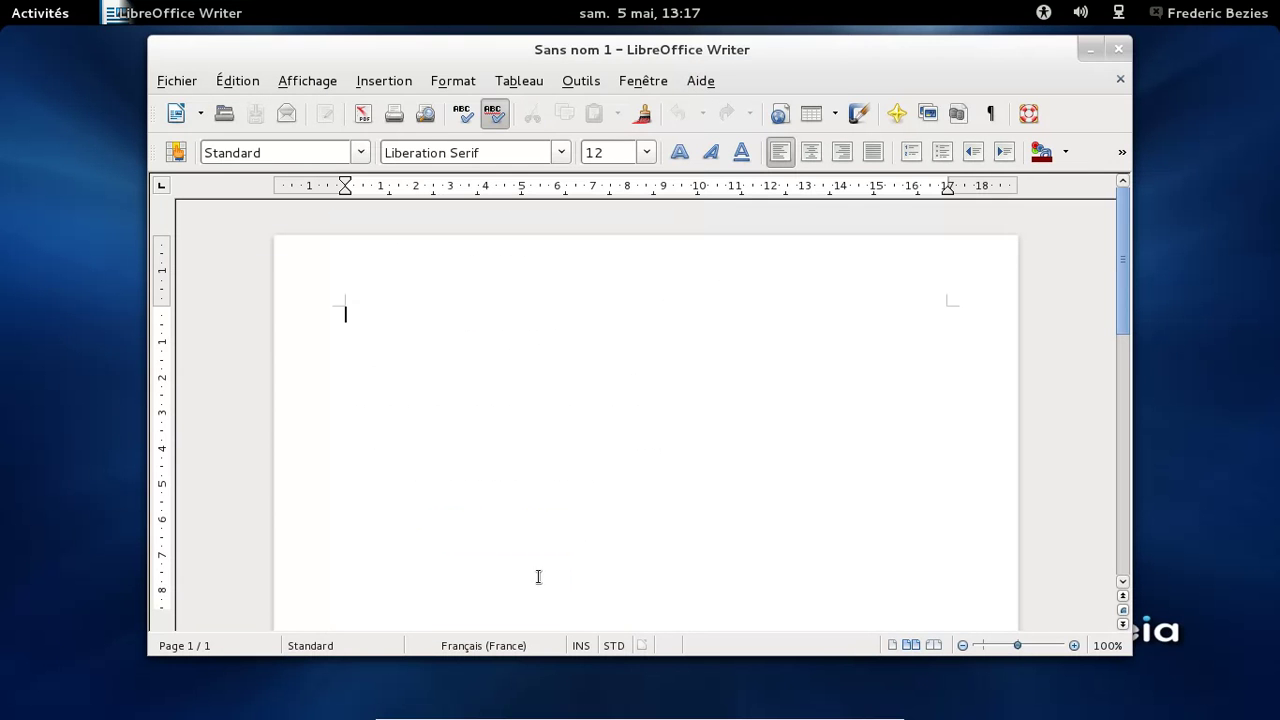
Close Writer, then open and dismiss the user session menu without choosing anything
{"action": "left_click", "coordinate": [1119, 50]}
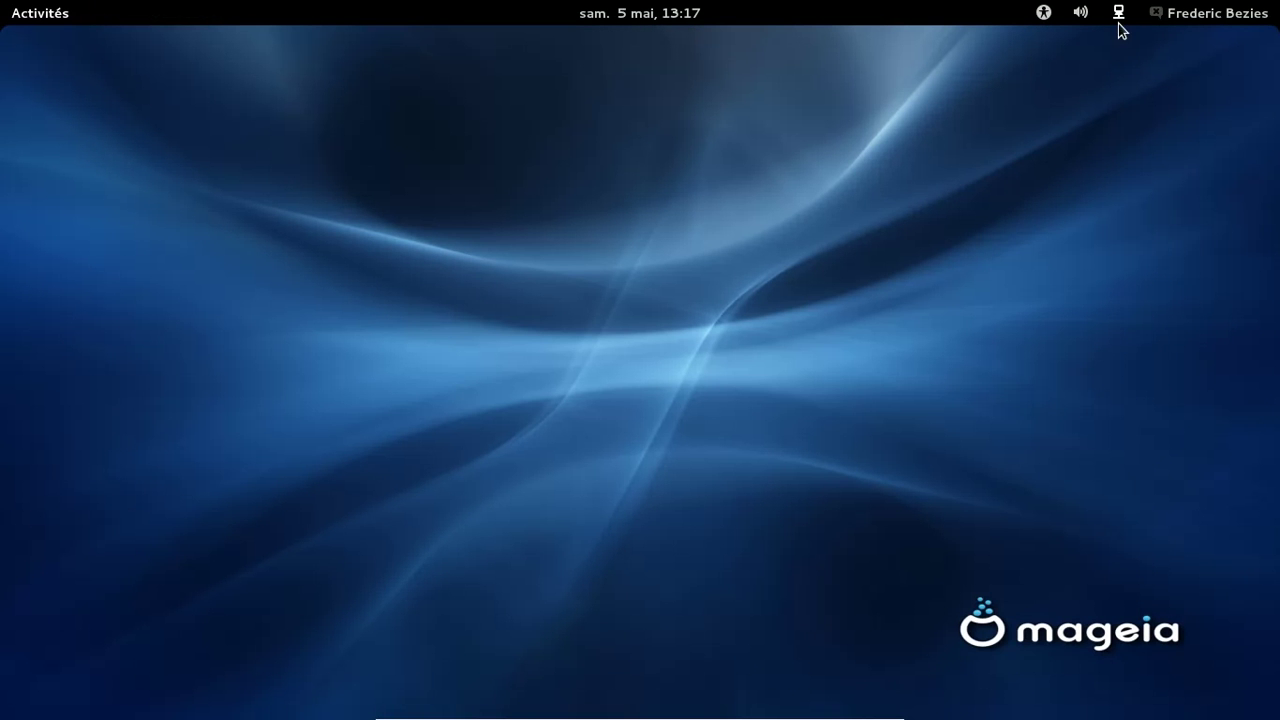
{"action": "left_click", "coordinate": [1184, 20]}
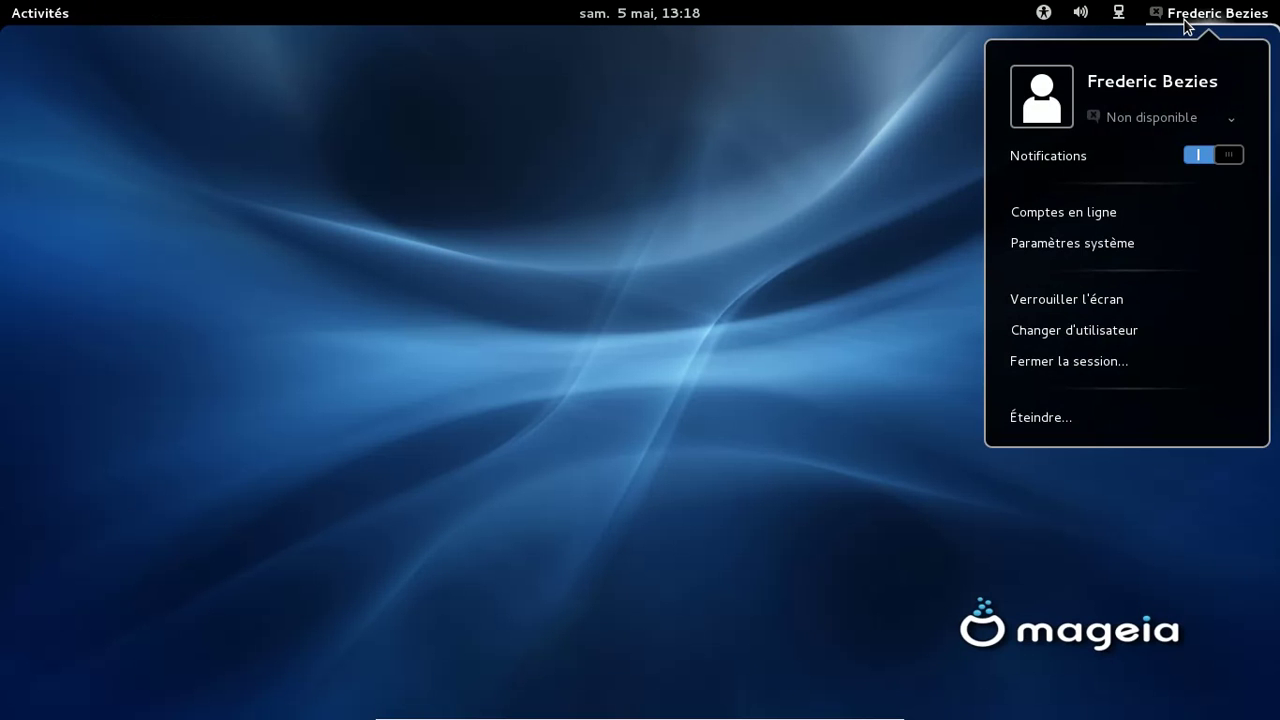
{"action": "left_click", "coordinate": [1187, 22]}
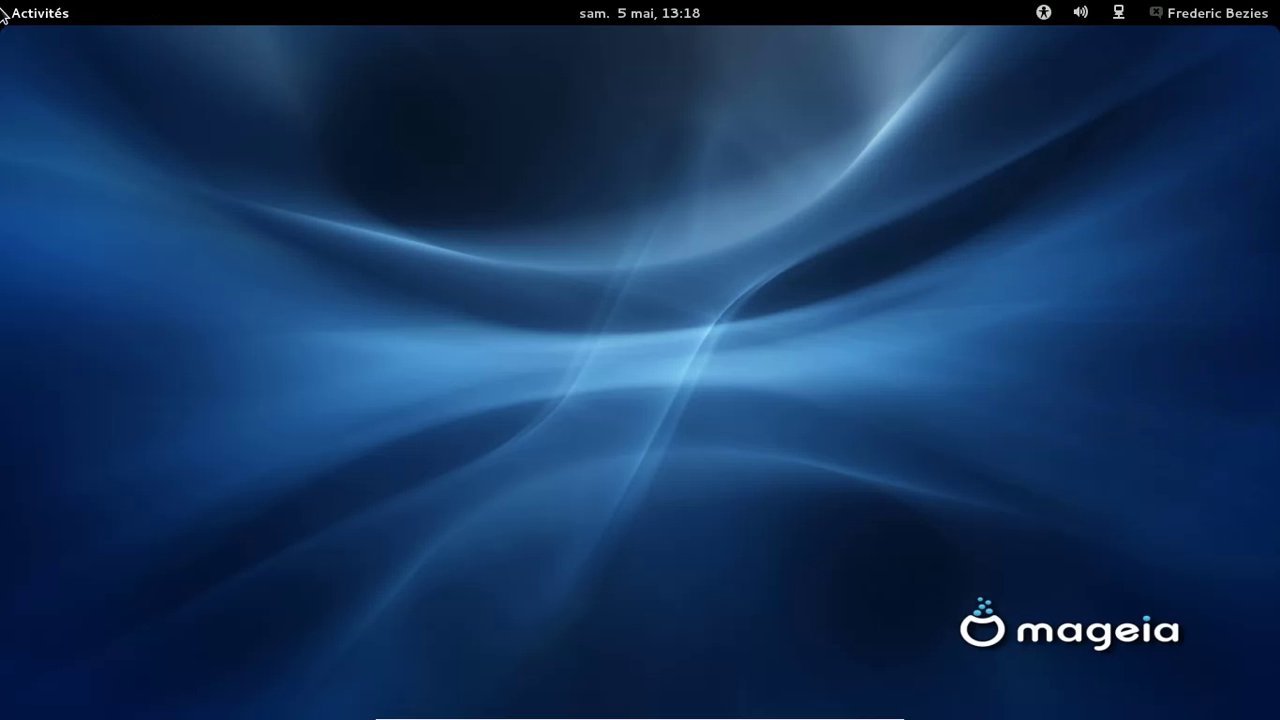
From Activities show the Applications grid and scroll down past Scribus to Terminal, Transmission and Web
{"action": "mouse_move", "coordinate": [3, 8]}
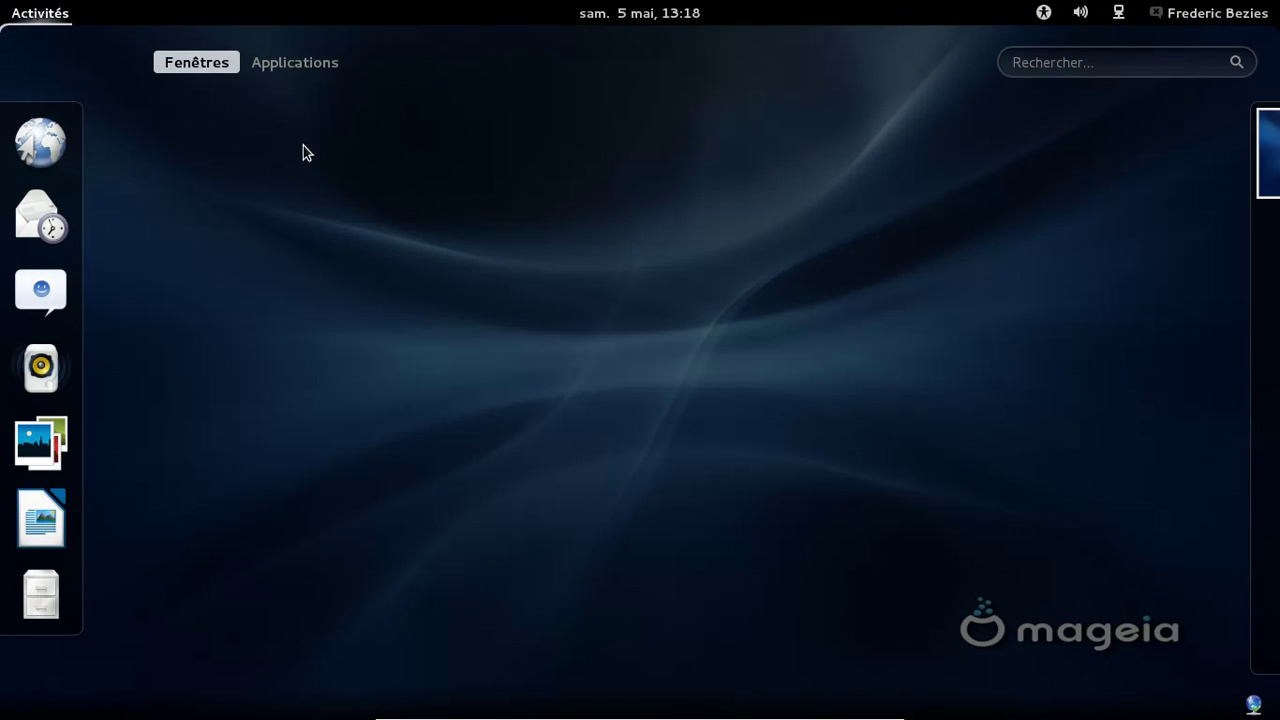
{"action": "left_click", "coordinate": [301, 64]}
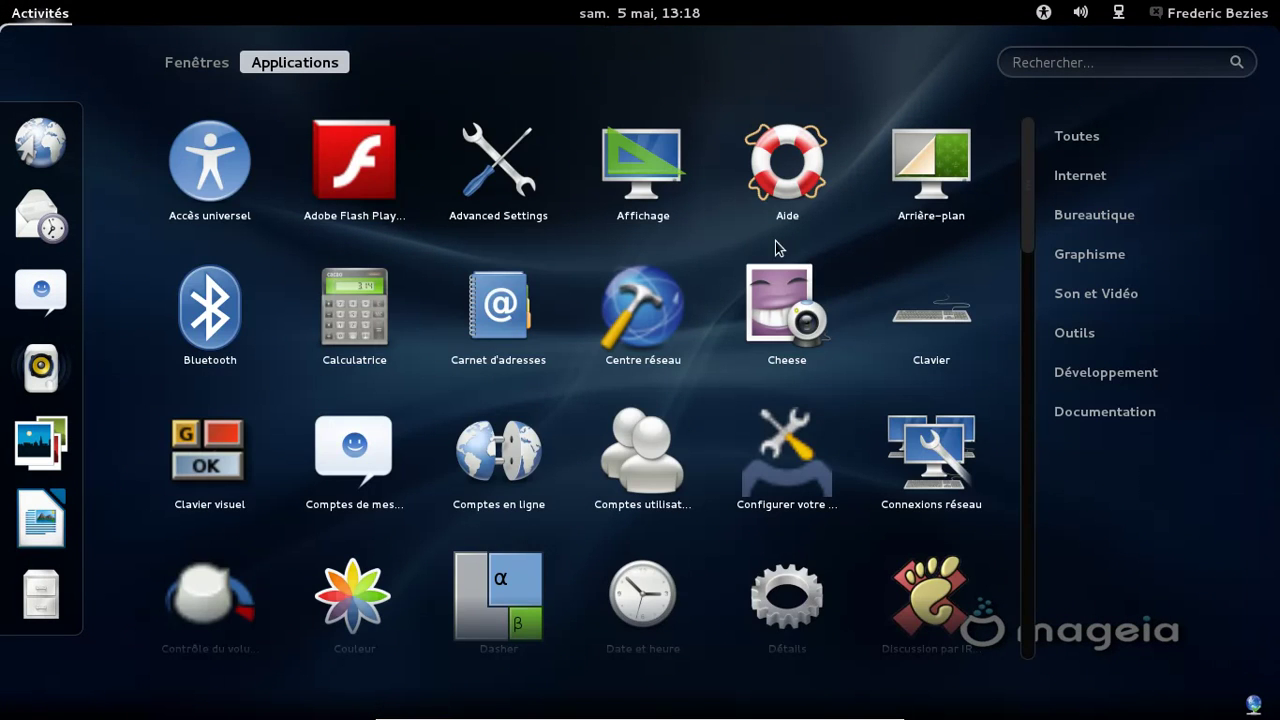
{"action": "scroll", "coordinate": [873, 226], "scroll_direction": "down", "scroll_amount": 2}
{"action": "scroll", "coordinate": [873, 226], "scroll_direction": "down", "scroll_amount": 5}
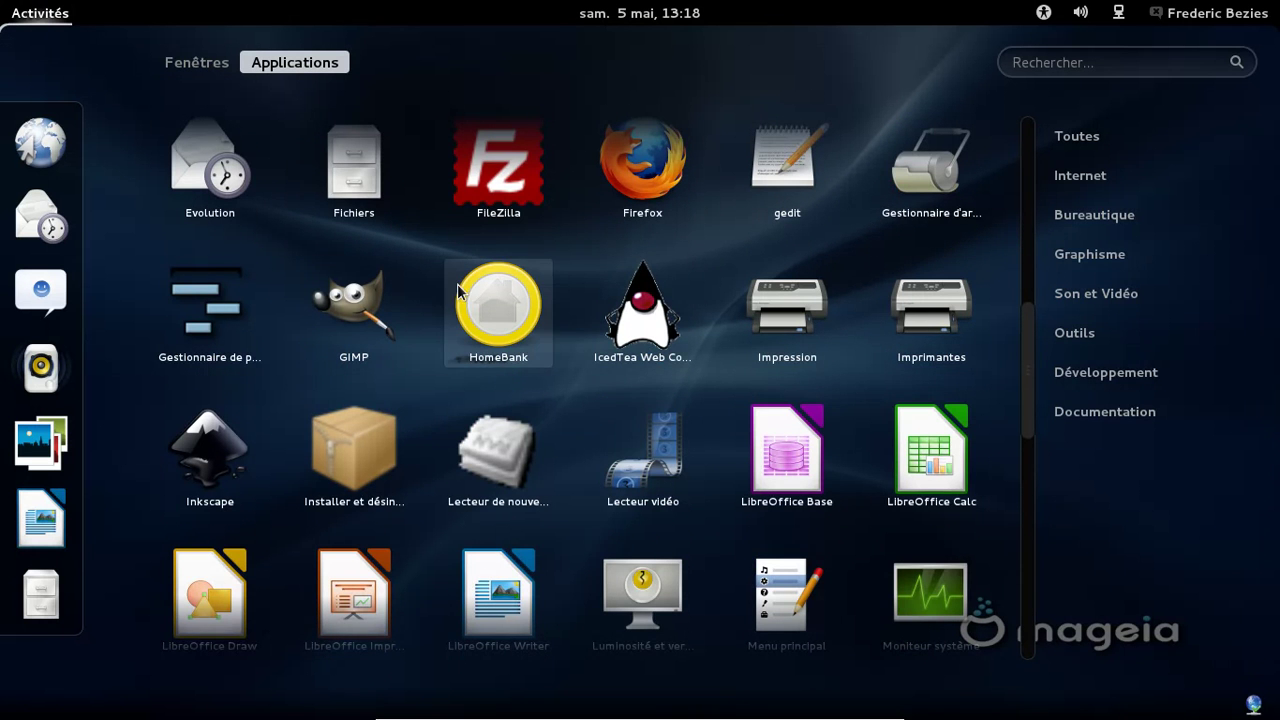
{"action": "scroll", "coordinate": [643, 280], "scroll_direction": "down", "scroll_amount": 1}
{"action": "scroll", "coordinate": [643, 280], "scroll_direction": "down", "scroll_amount": 1}
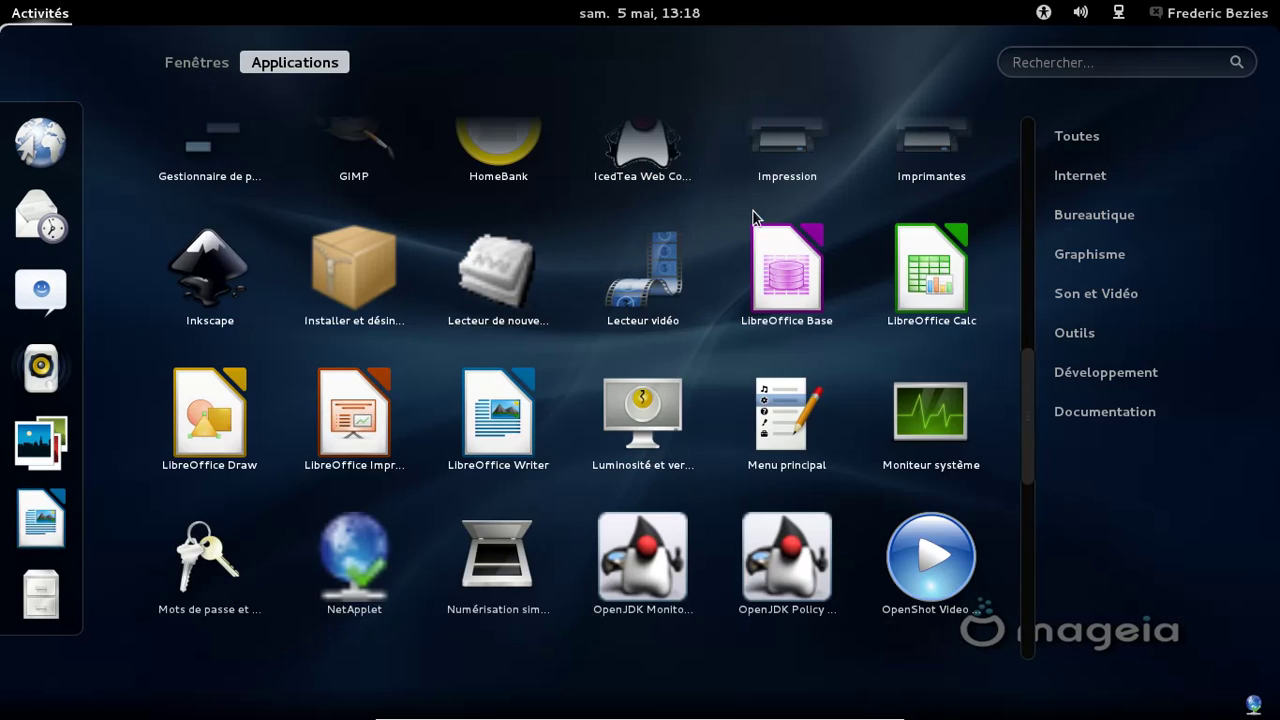
{"action": "scroll", "coordinate": [755, 217], "scroll_direction": "down", "scroll_amount": 2}
{"action": "scroll", "coordinate": [755, 217], "scroll_direction": "down", "scroll_amount": 2}
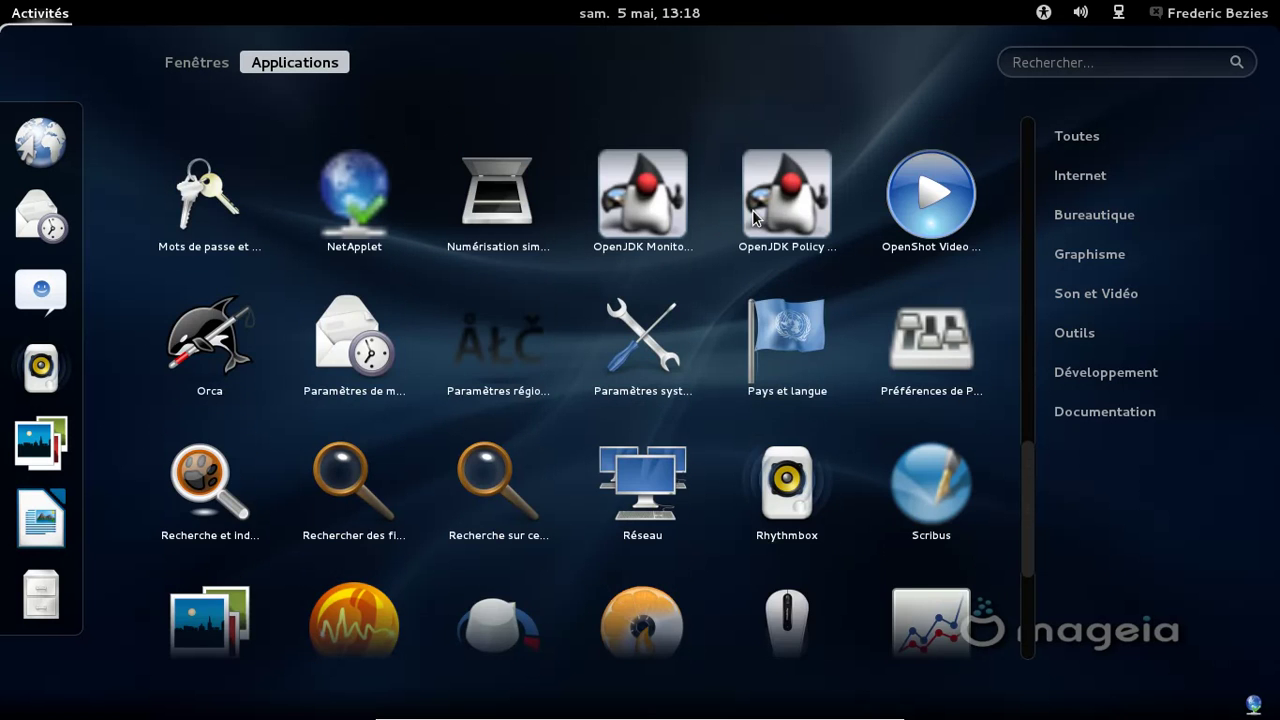
{"action": "scroll", "coordinate": [755, 217], "scroll_direction": "down", "scroll_amount": 1}
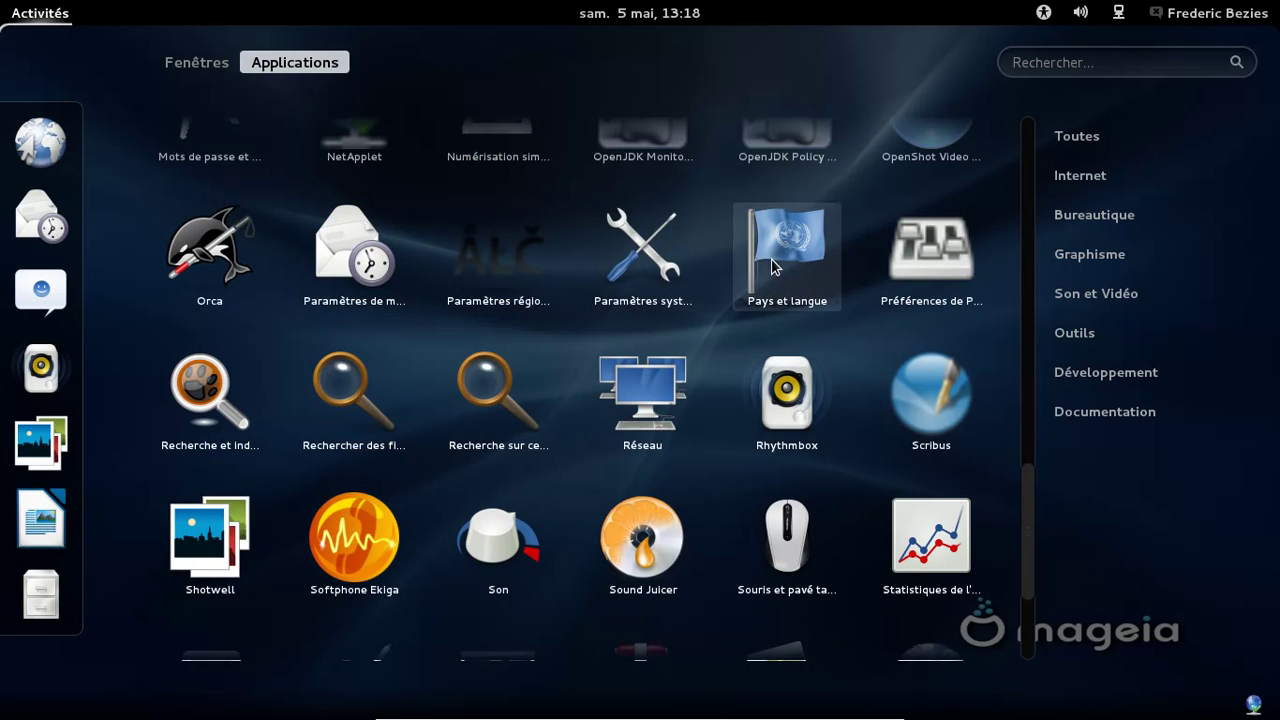
{"action": "scroll", "coordinate": [772, 265], "scroll_direction": "down", "scroll_amount": 2}
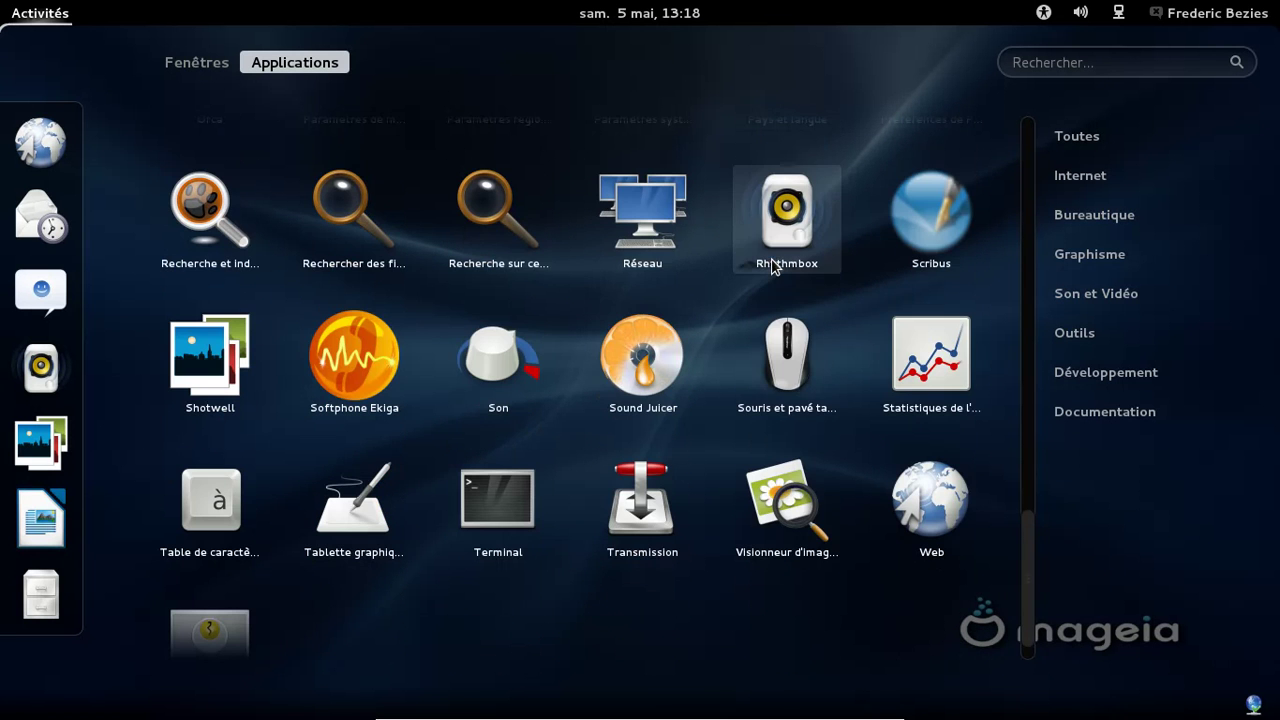
Launch Scribus and enlarge its Document-1 window
{"action": "left_click", "coordinate": [940, 233]}
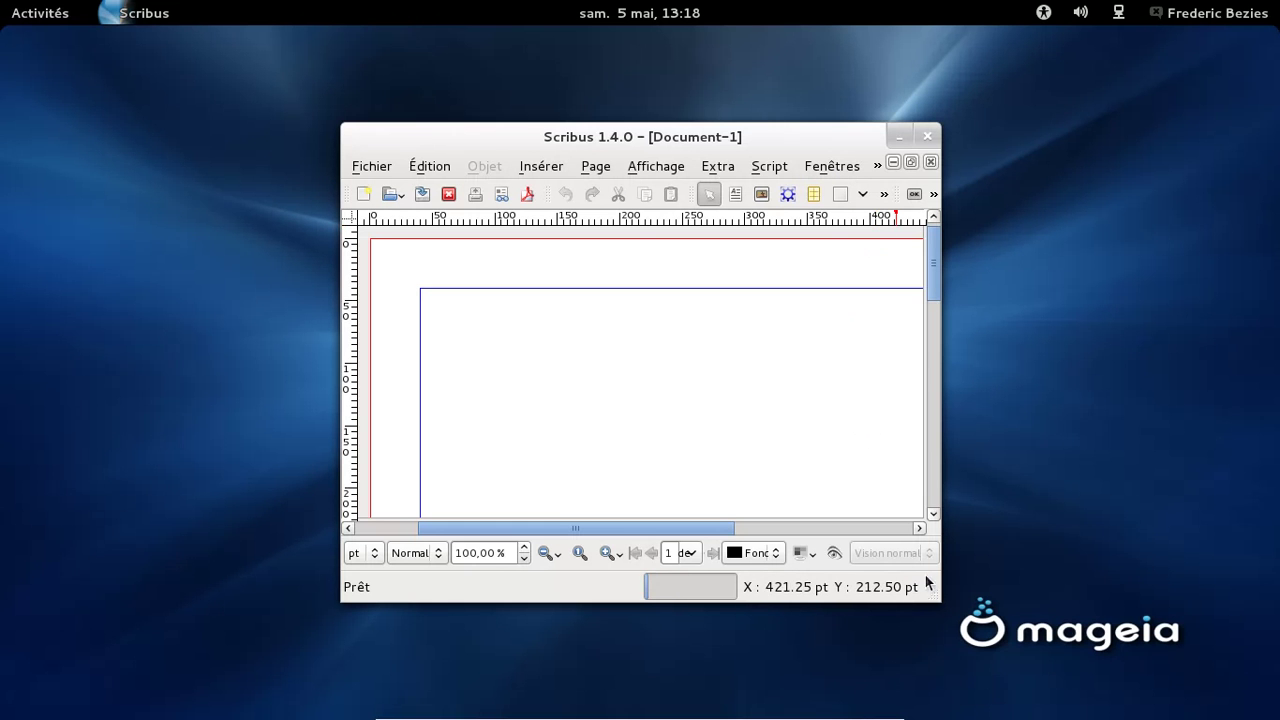
{"action": "left_click_drag", "start_coordinate": [641, 134], "coordinate": [491, 82]}
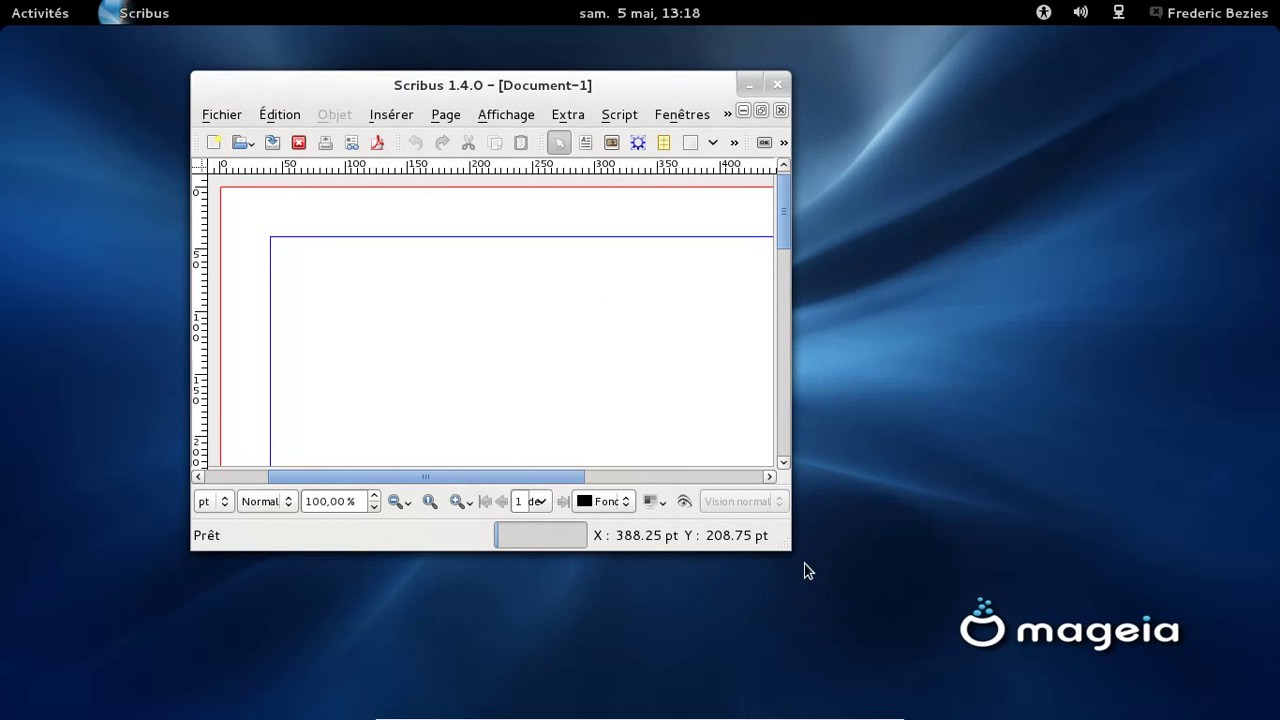
{"action": "left_click_drag", "start_coordinate": [789, 548], "coordinate": [1085, 668]}
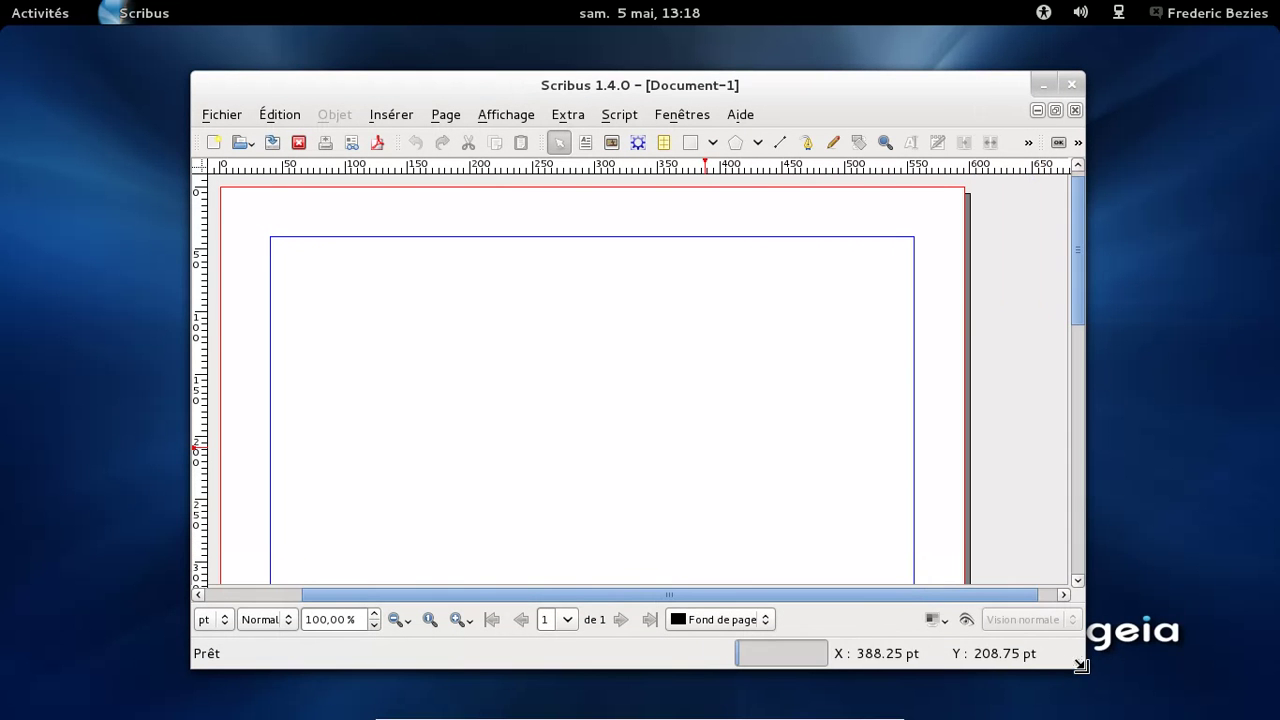
Confirm Scribus version 1.4.0 in Aide > À propos, close the box and quit Scribus
{"action": "left_click", "coordinate": [736, 116]}
{"action": "left_click", "coordinate": [764, 350]}
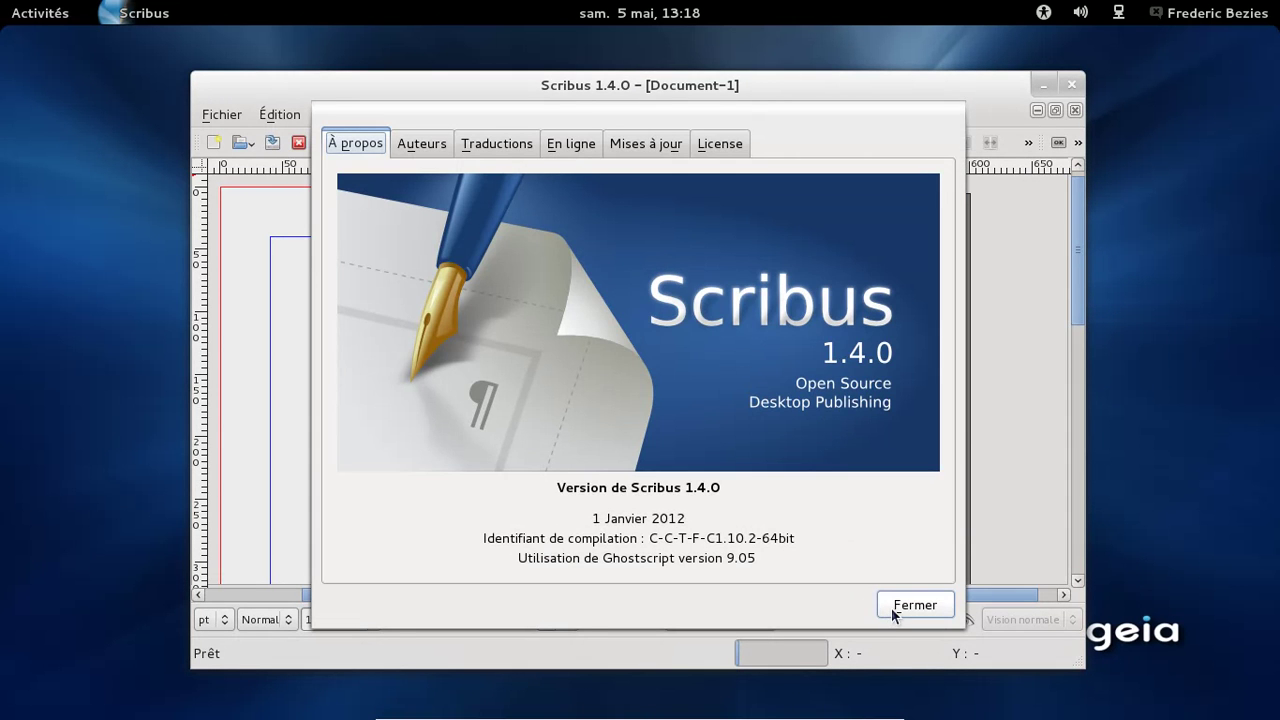
{"action": "left_click", "coordinate": [895, 608]}
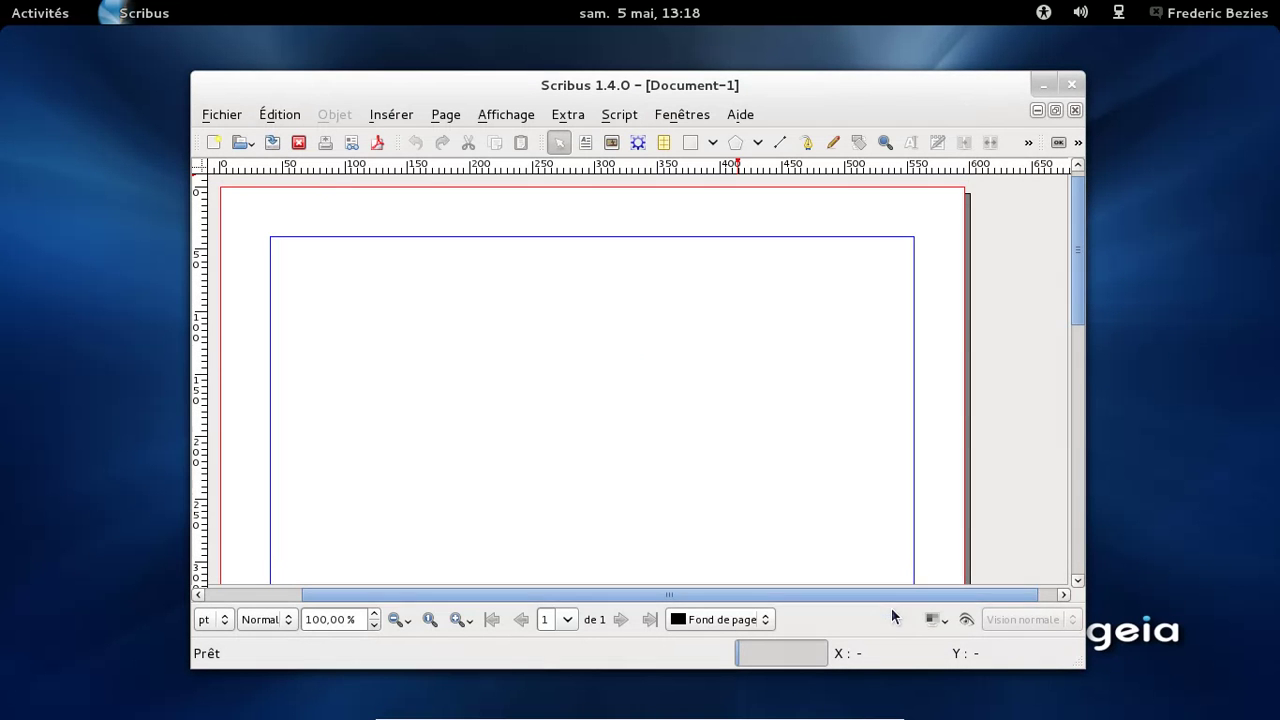
{"action": "left_click", "coordinate": [1068, 86]}
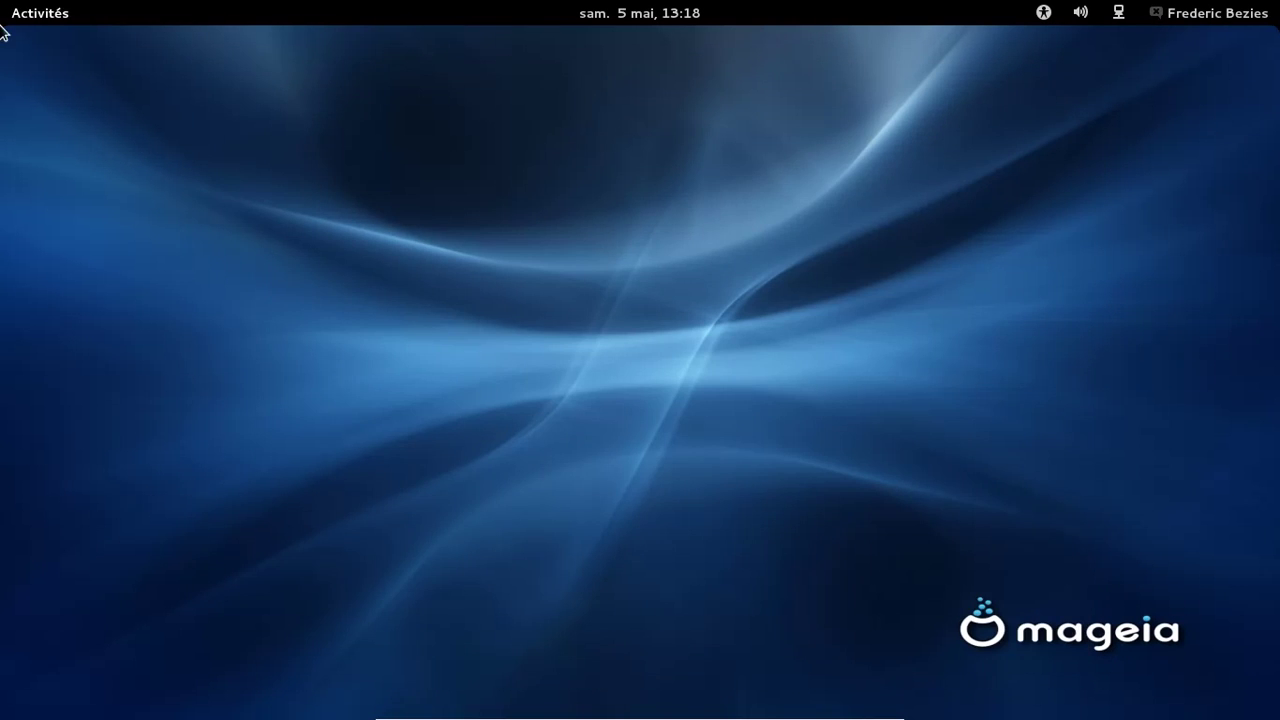
In Activities, browse the Applications grid, then return to the empty Fenêtres view
{"action": "mouse_move", "coordinate": [2, 3]}
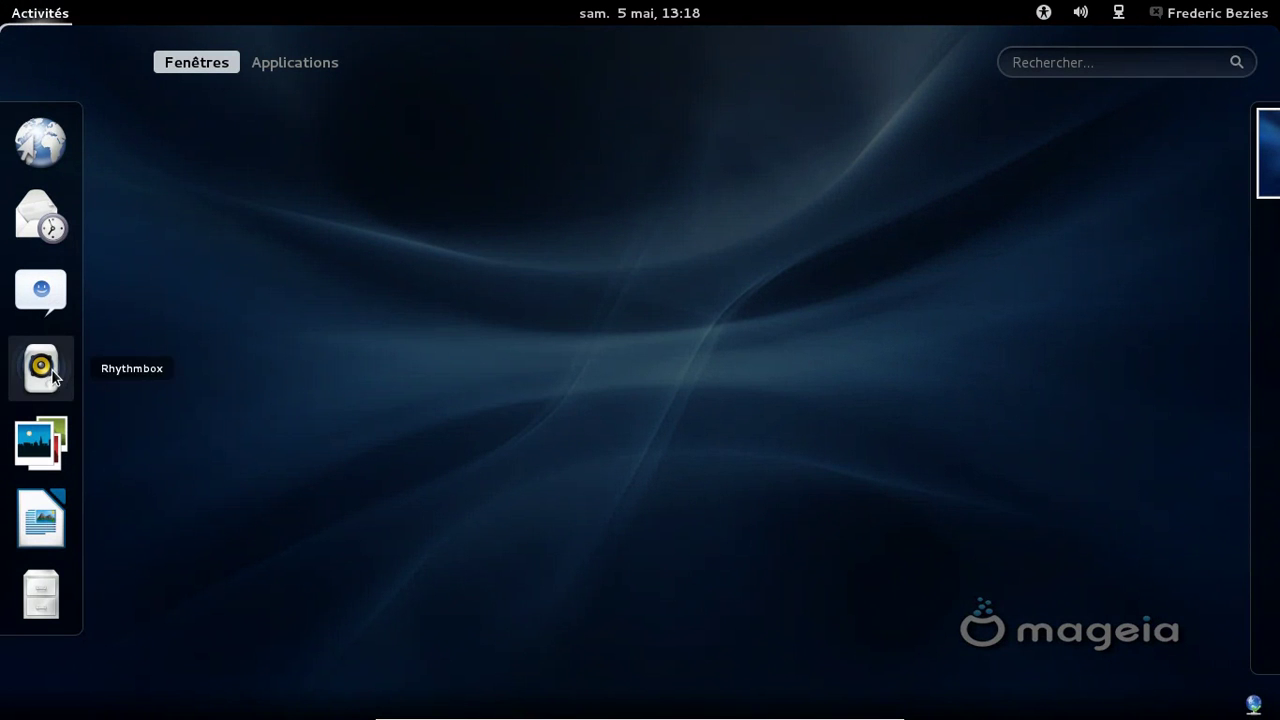
{"action": "left_click", "coordinate": [265, 67]}
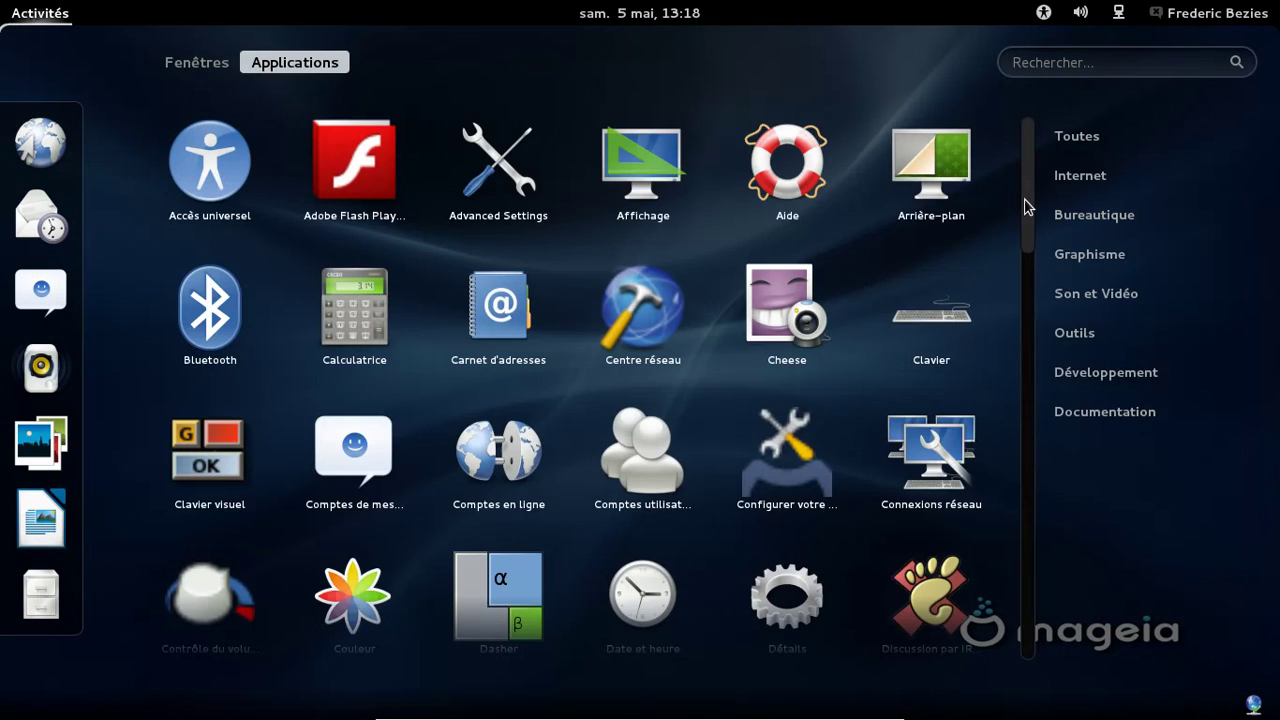
{"action": "left_click_drag", "start_coordinate": [1023, 206], "coordinate": [1055, 122]}
{"action": "left_click", "coordinate": [198, 64]}
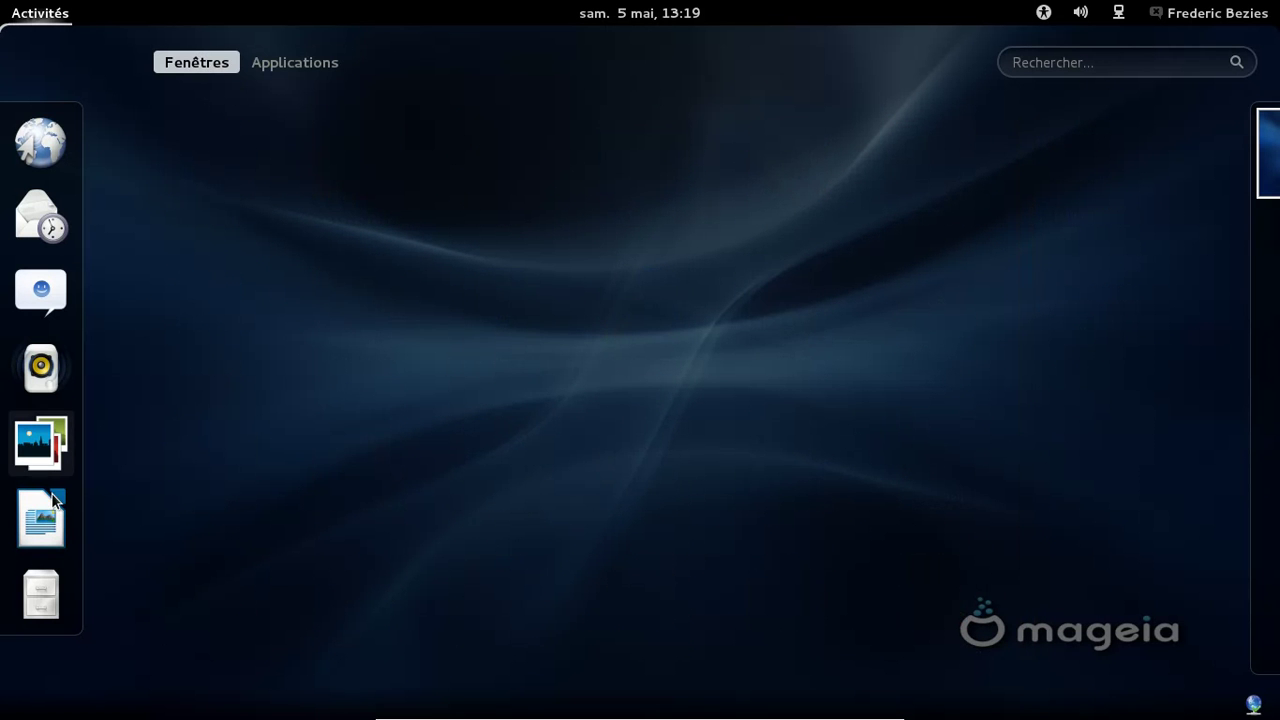
Search for and launch Terminal, and check its version 3.4.1.1 in the About box
{"action": "left_click", "coordinate": [1065, 72]}
{"action": "type", "text": "t"}
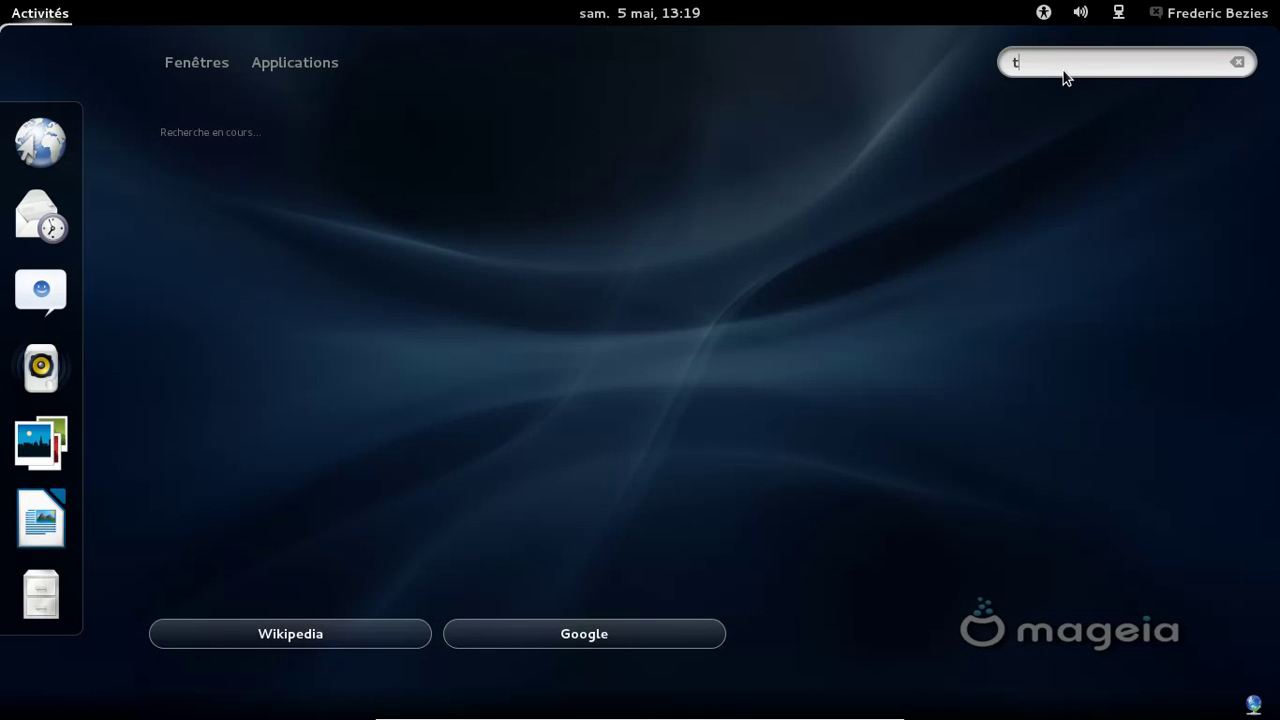
{"action": "type", "text": "erminal"}
{"action": "key", "text": "Return"}
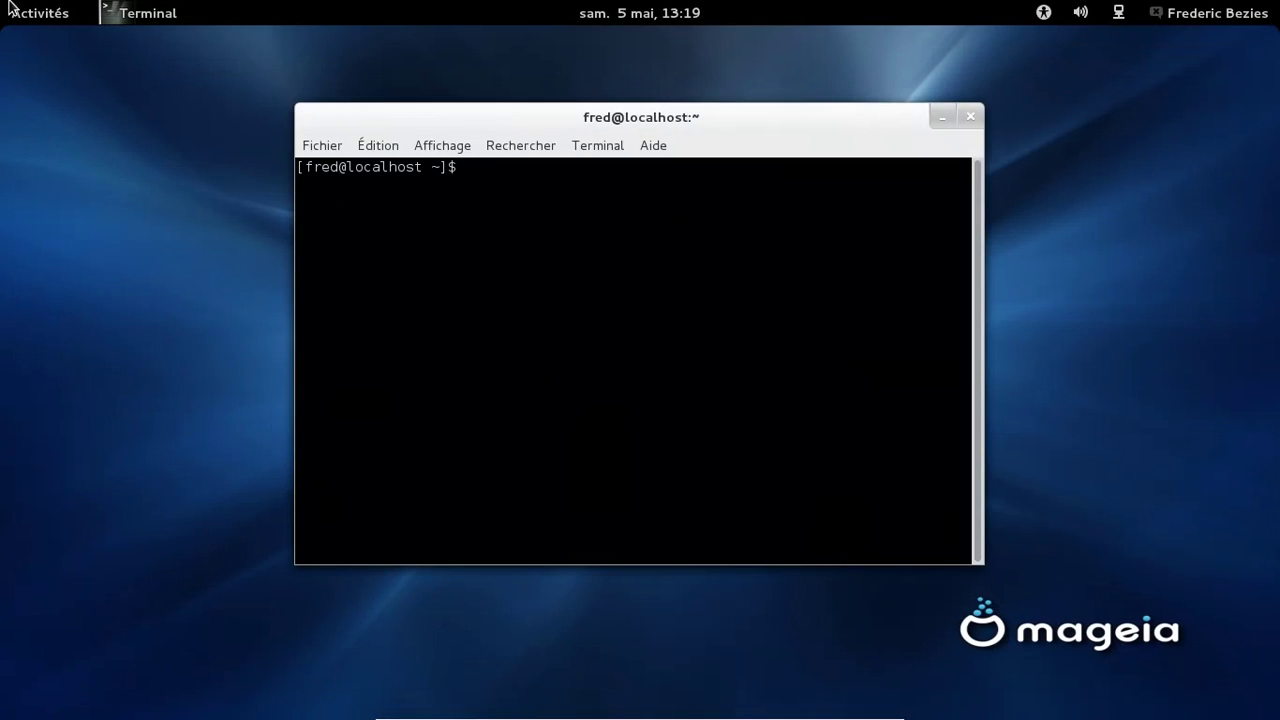
{"action": "mouse_move", "coordinate": [8, 8]}
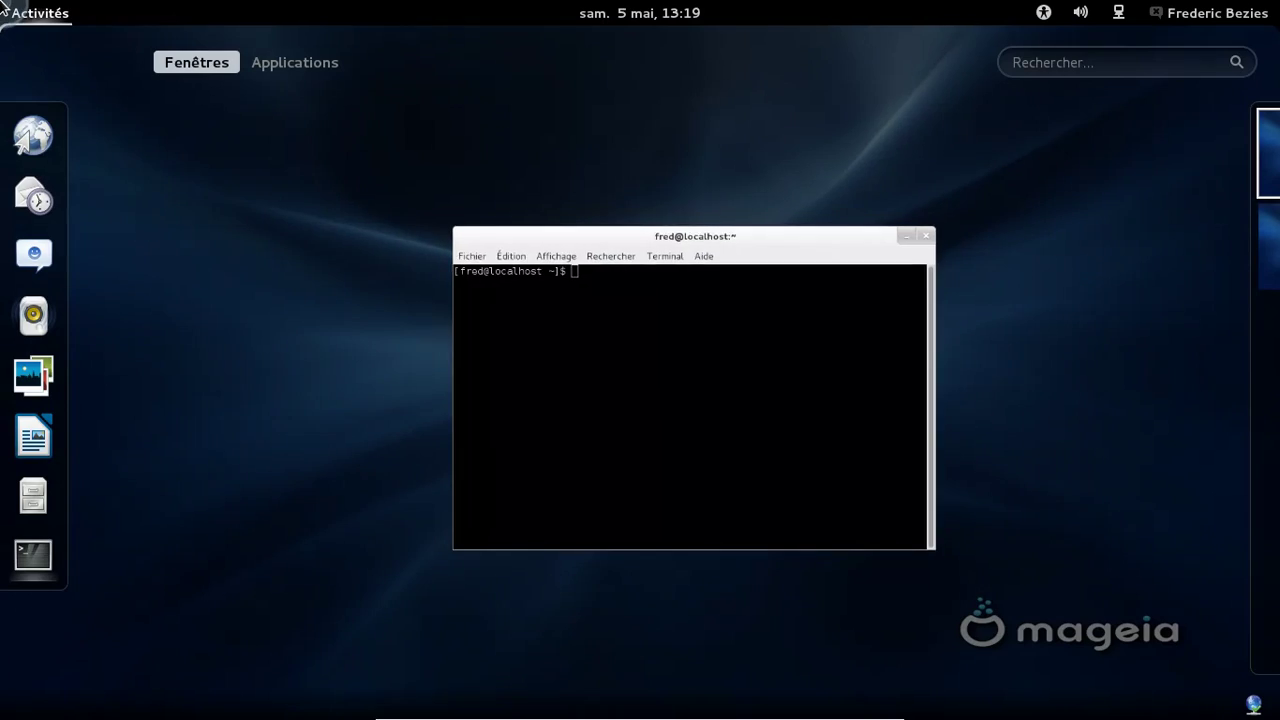
{"action": "left_click", "coordinate": [640, 386]}
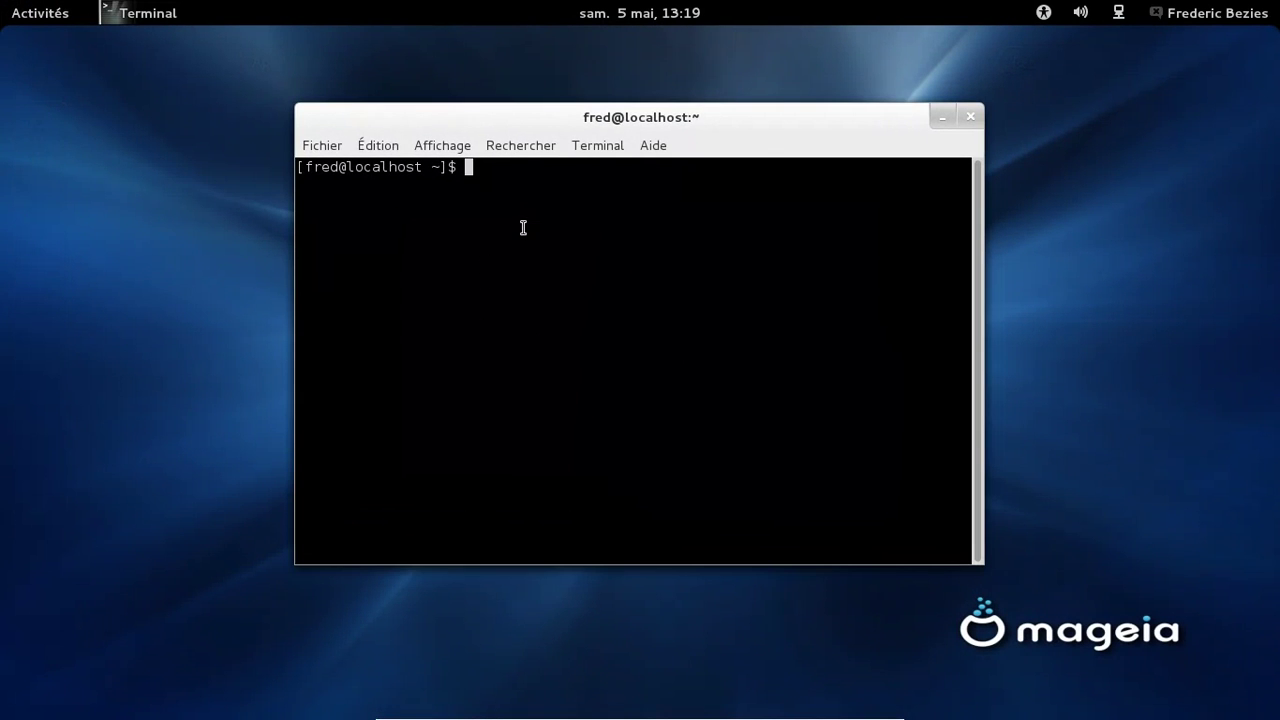
{"action": "left_click", "coordinate": [653, 145]}
{"action": "left_click", "coordinate": [666, 197]}
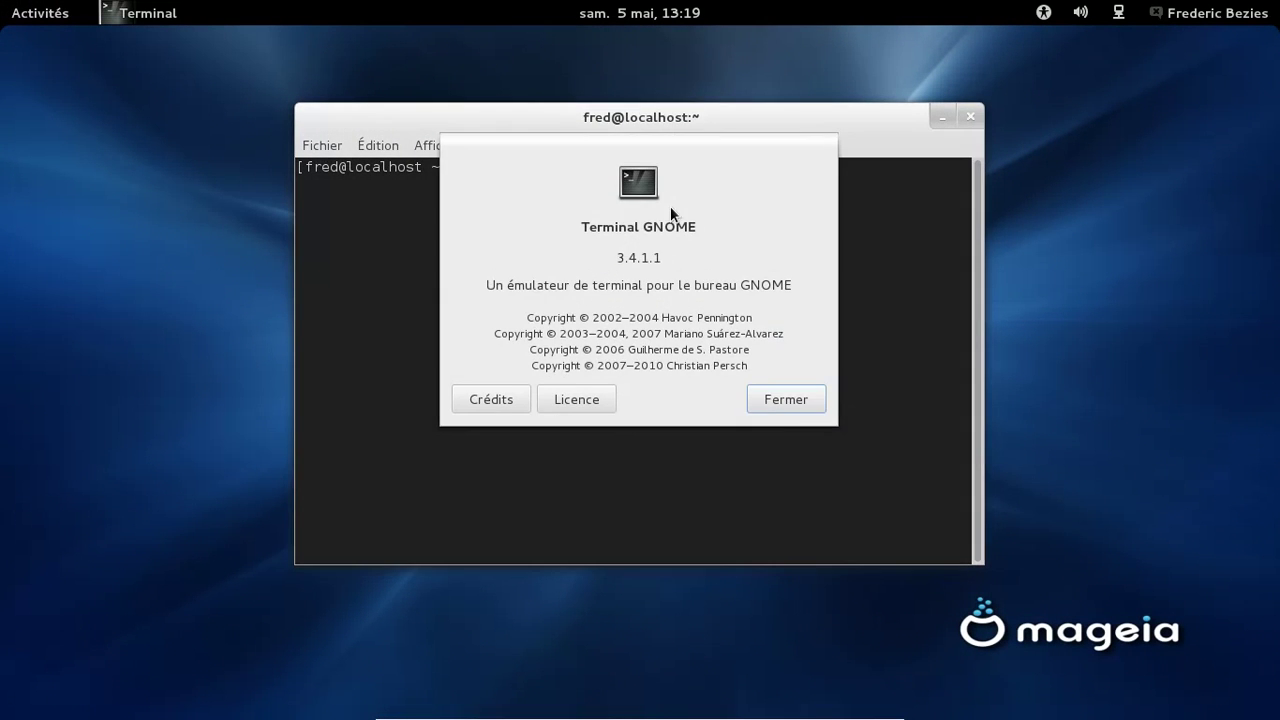
{"action": "left_click", "coordinate": [786, 397]}
Run uname -a and df -h to display kernel and disk usage information
{"action": "type", "text": "abo"}
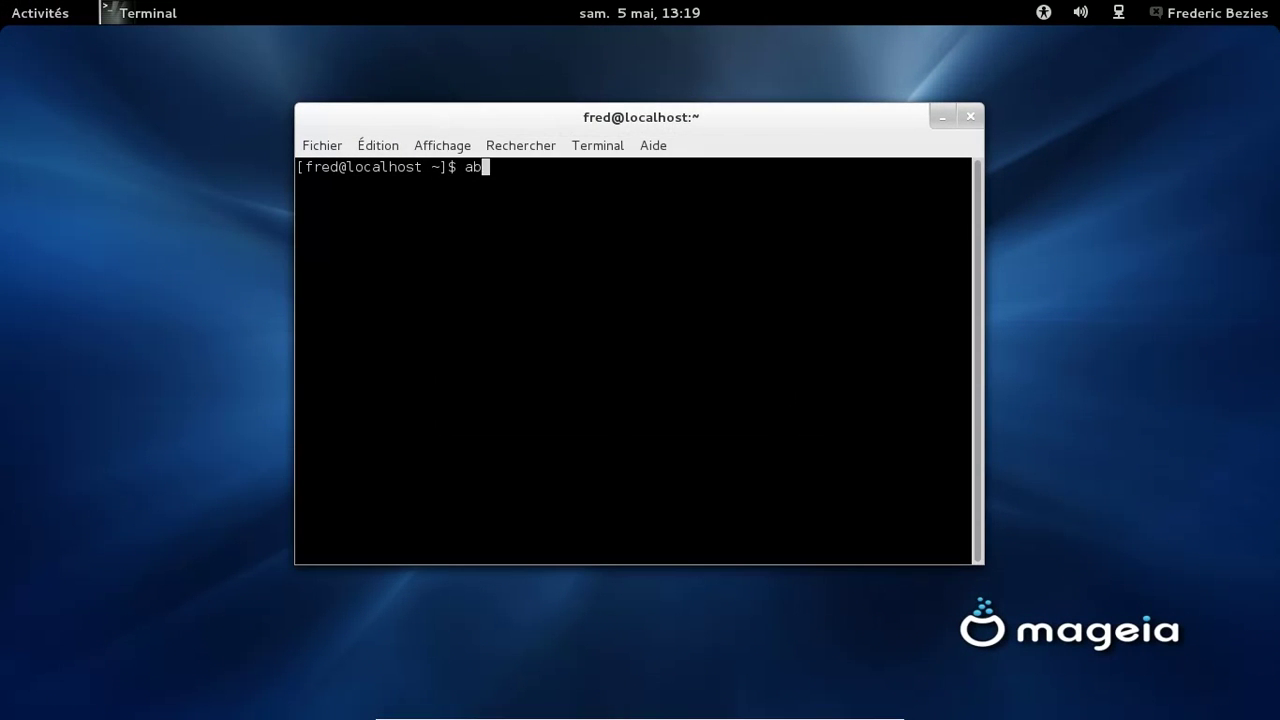
{"action": "key", "text": "BackSpace"}
{"action": "key", "text": "BackSpace"}
{"action": "key", "text": "BackSpace"}
{"action": "type", "text": "uname -a"}
{"action": "key", "text": "Return"}
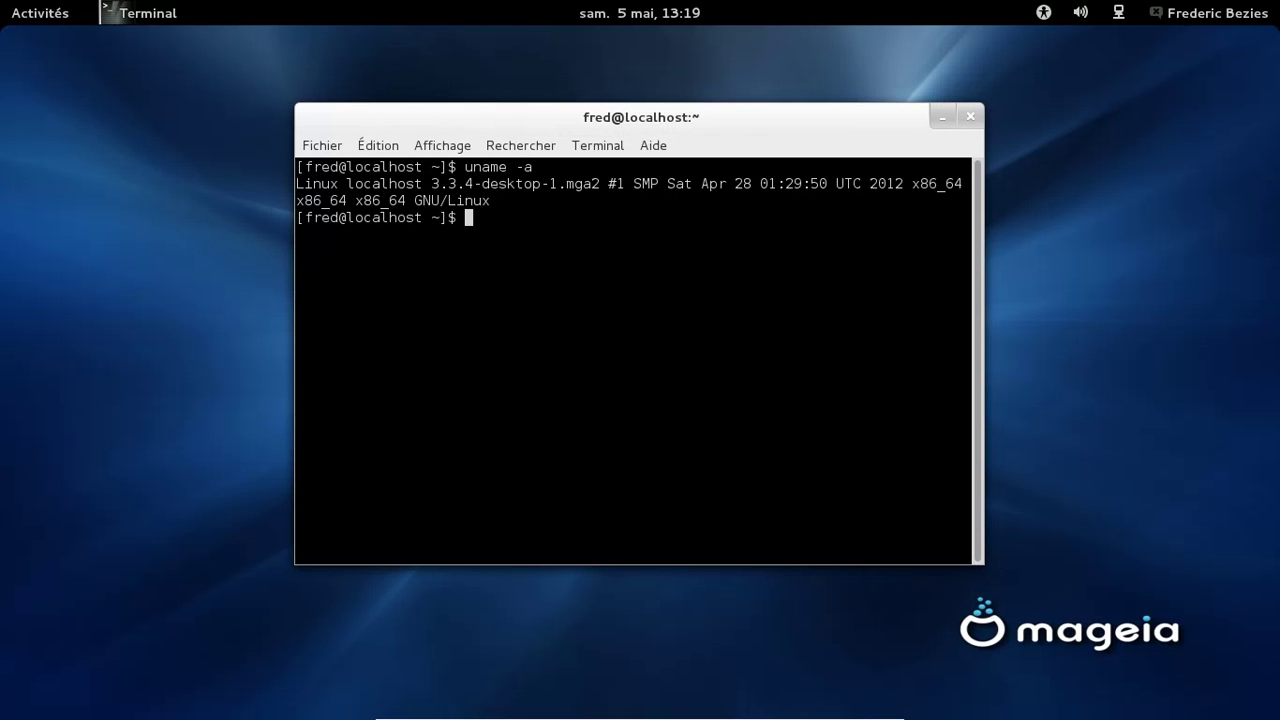
{"action": "type", "text": "df -h"}
{"action": "key", "text": "Return"}
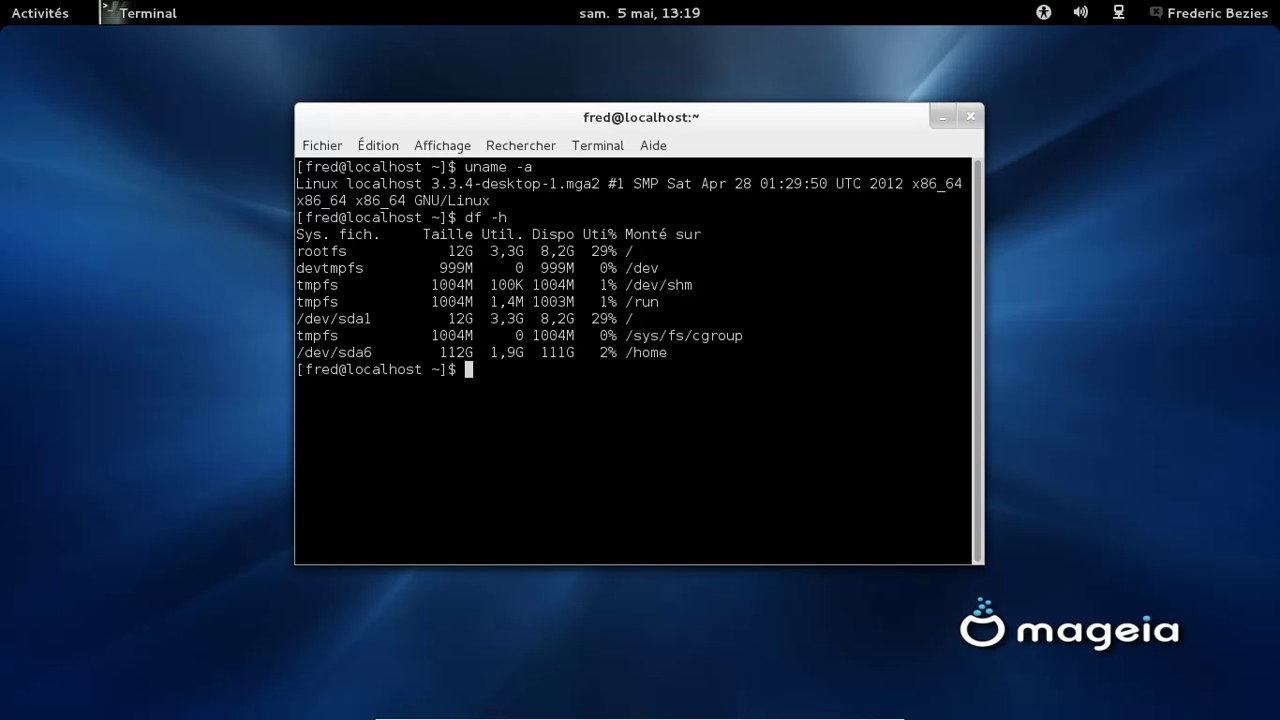
Close Terminal and choose Éteindre... from the user menu to bring up the shutdown countdown
{"action": "left_click", "coordinate": [971, 118]}
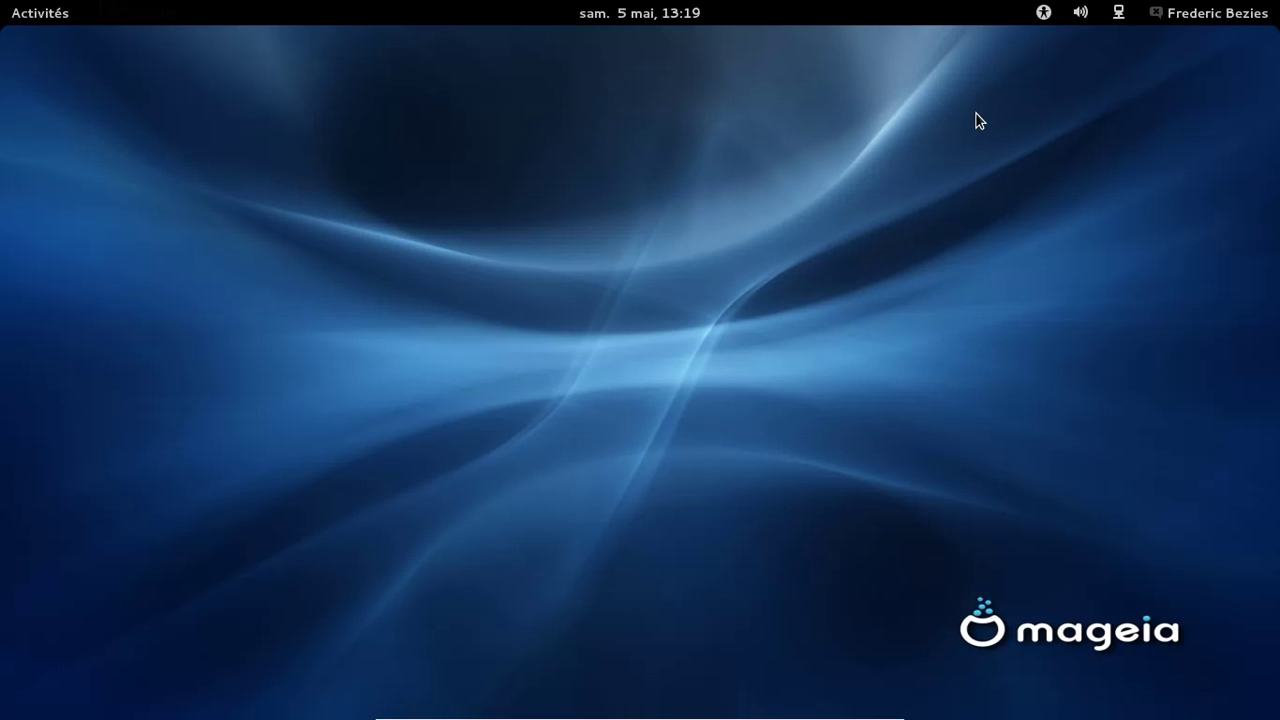
{"action": "left_click", "coordinate": [1255, 10]}
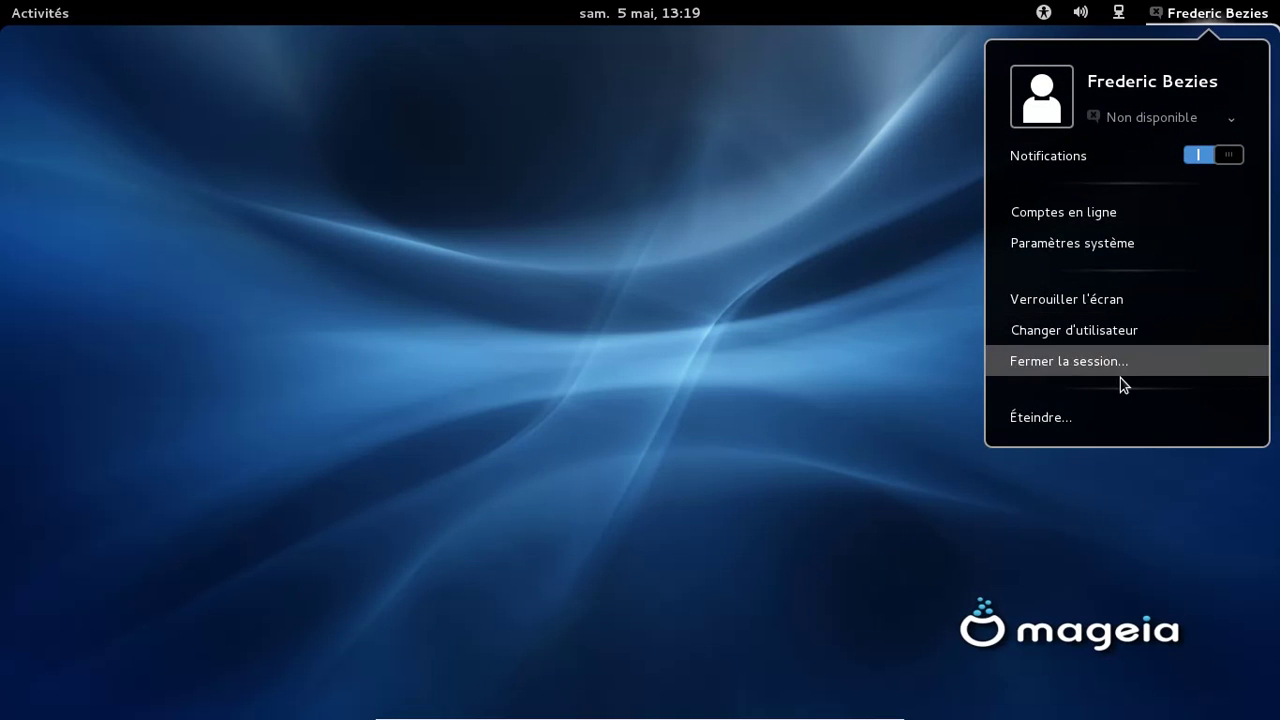
{"action": "left_click", "coordinate": [1110, 418]}
{"action": "left_click", "coordinate": [786, 436]}
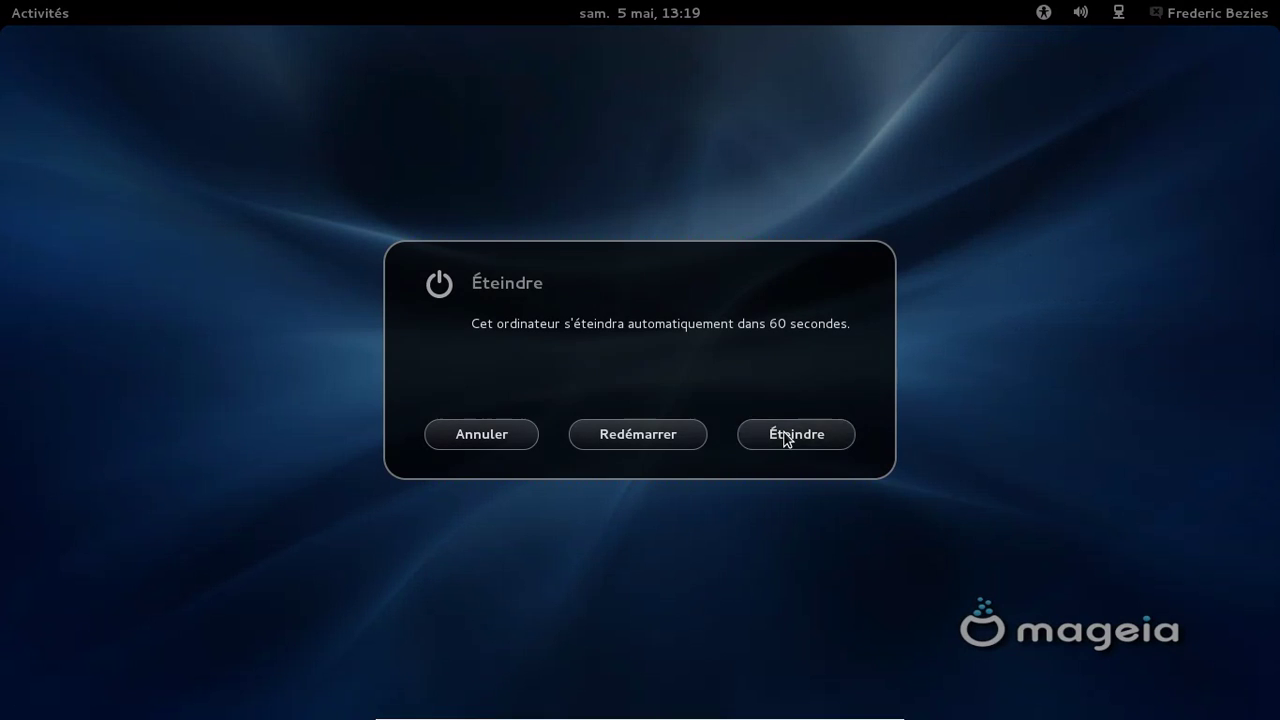